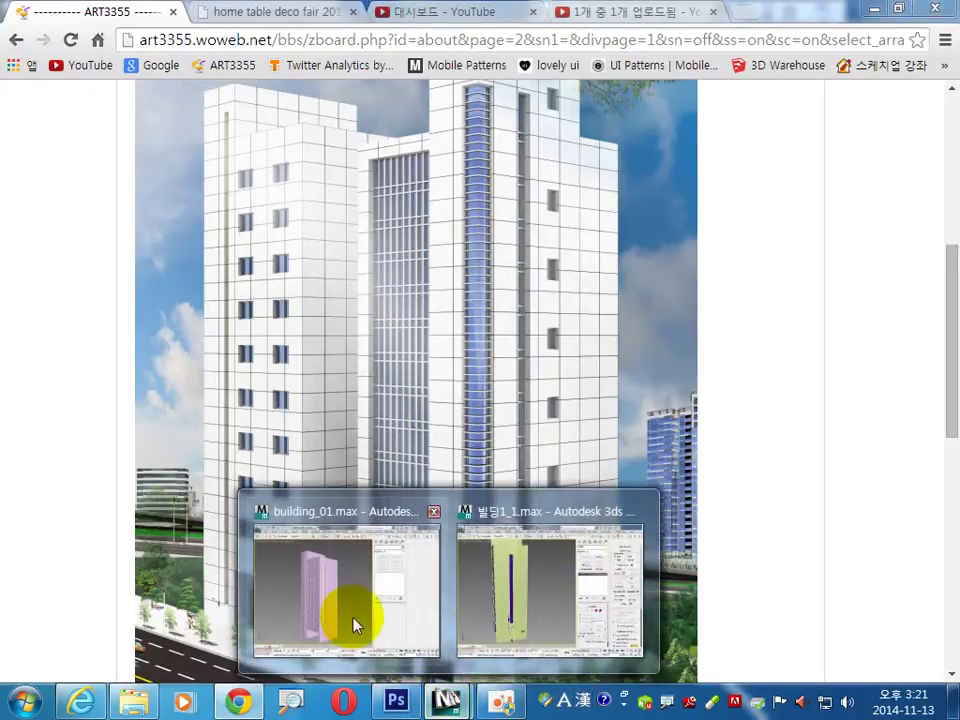
Step: Switch from the Chrome reference photo to the building_01.max scene in 3ds Max
left_click(350, 620)
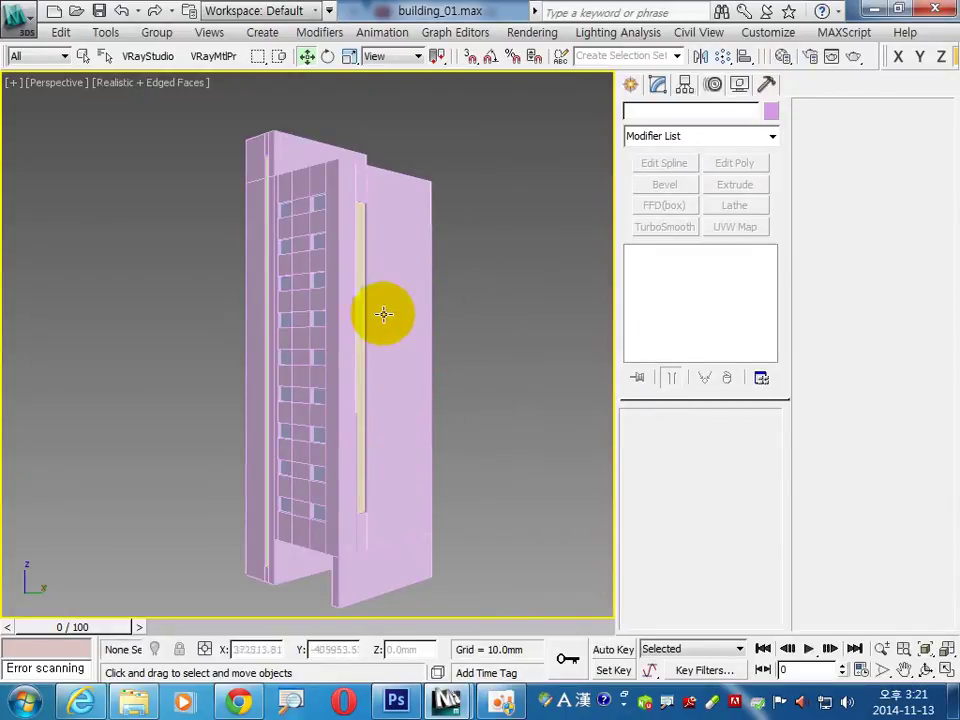
Step: Orbit around the finished building_01 tower, then reset 3ds Max to an empty scene
mouse_move(395, 452)
middle_mouse_down("alt")
mouse_move(411, 461)
mouse_move(420, 441)
mouse_move(315, 504)
middle_mouse_up("alt")
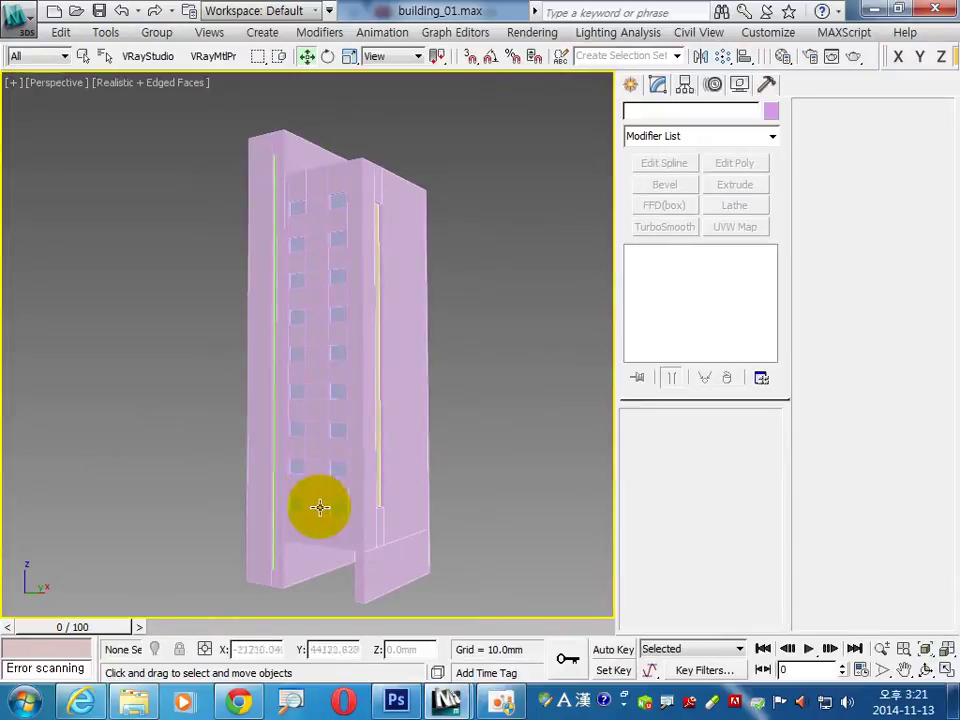
key("shift+z")
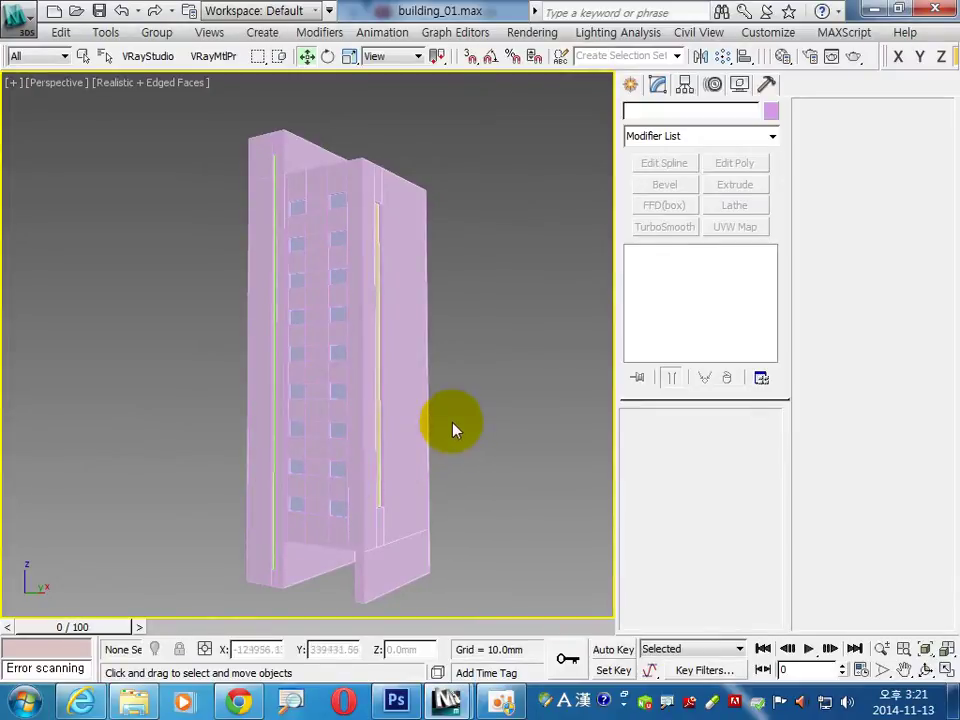
left_click(22, 20)
left_click(60, 97)
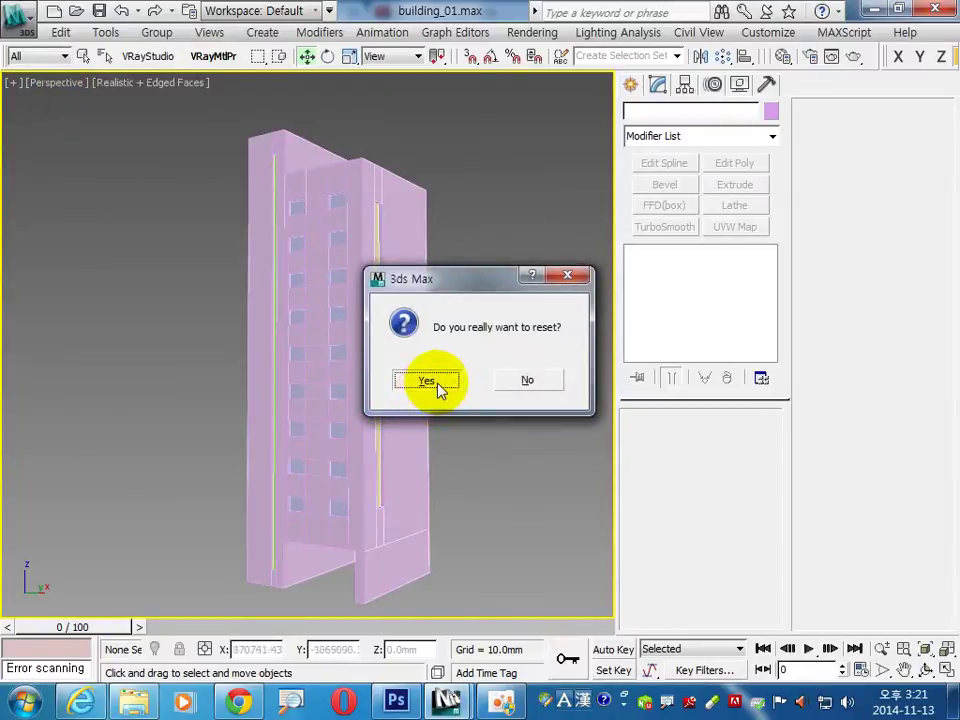
left_click(437, 386)
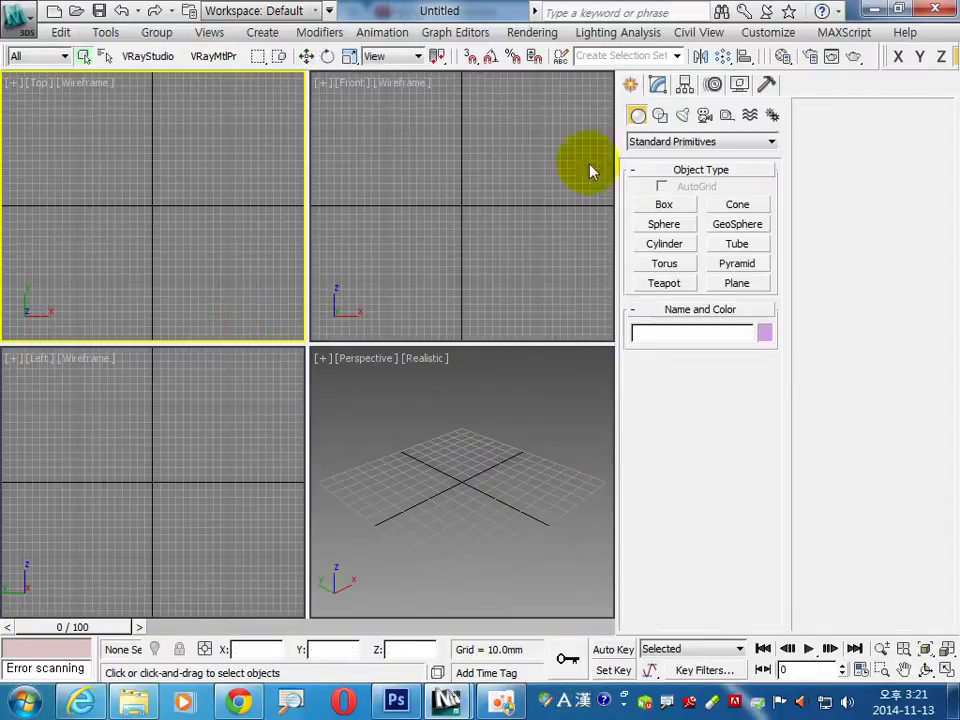
Step: Create Box001 with Length 13500, Width 13500 and Height 40500 mm
left_click(660, 204)
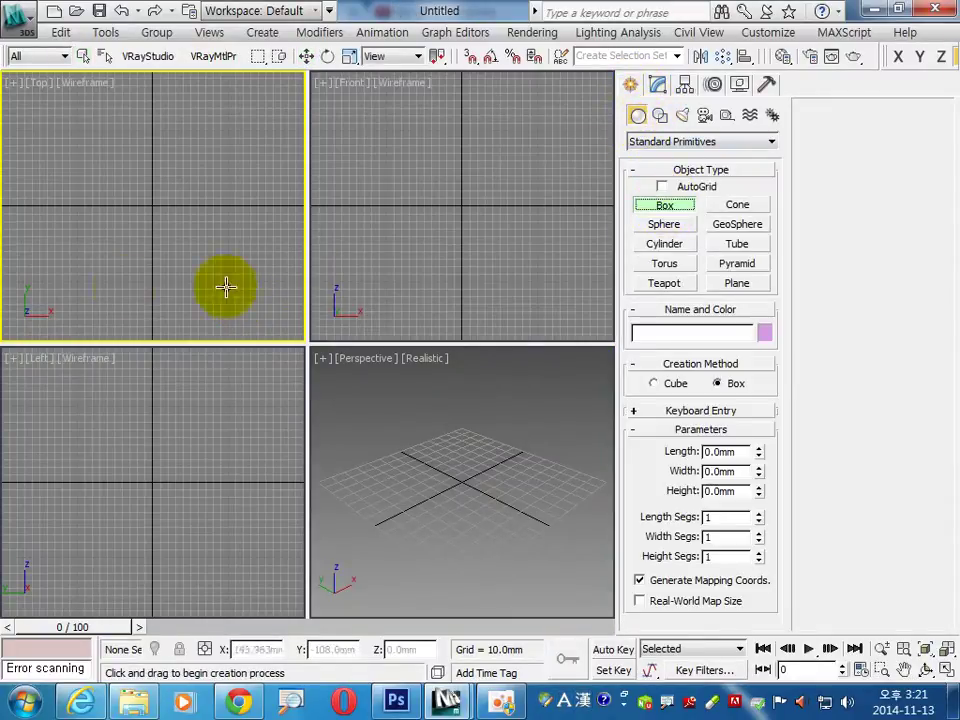
left_click_drag(114, 267, 234, 161)
left_click(242, 73)
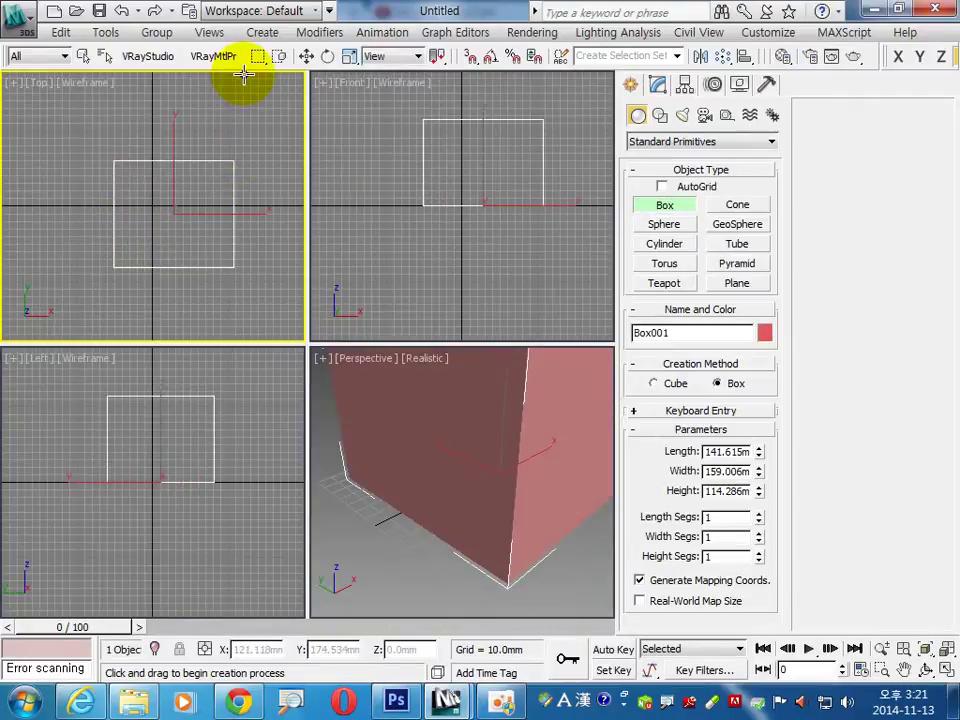
double_click(712, 452)
type("135")
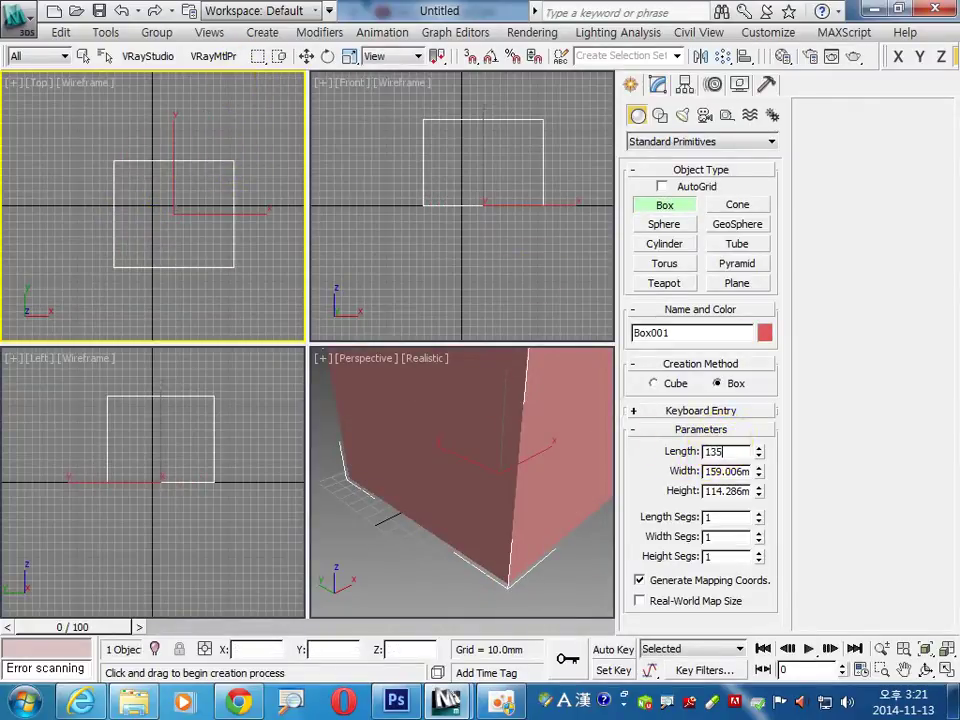
type("00.0m")
key("Tab")
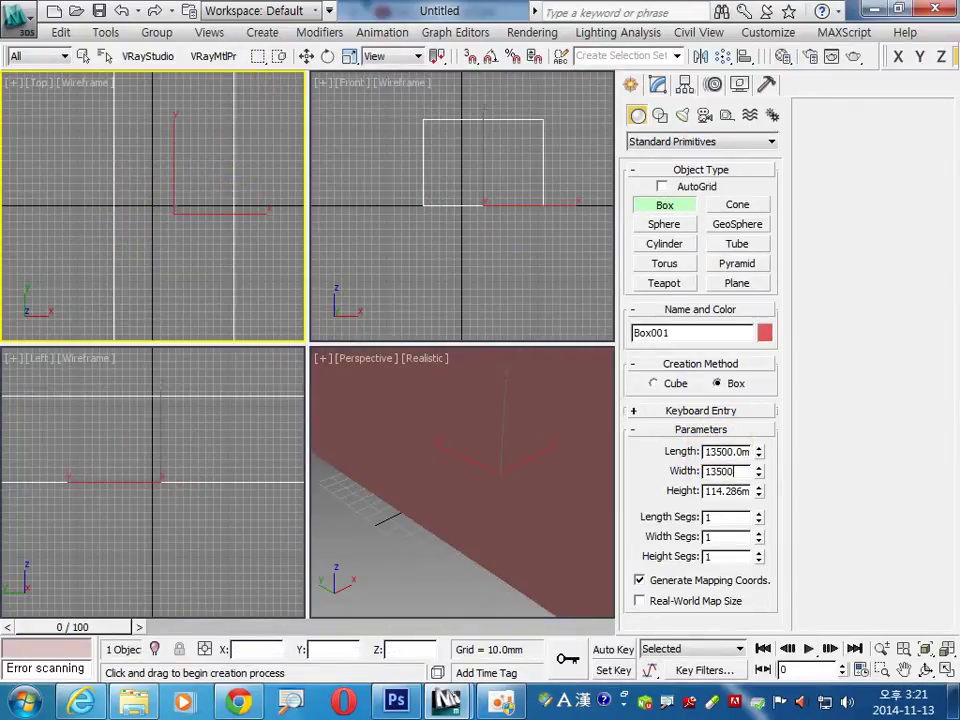
key("Tab")
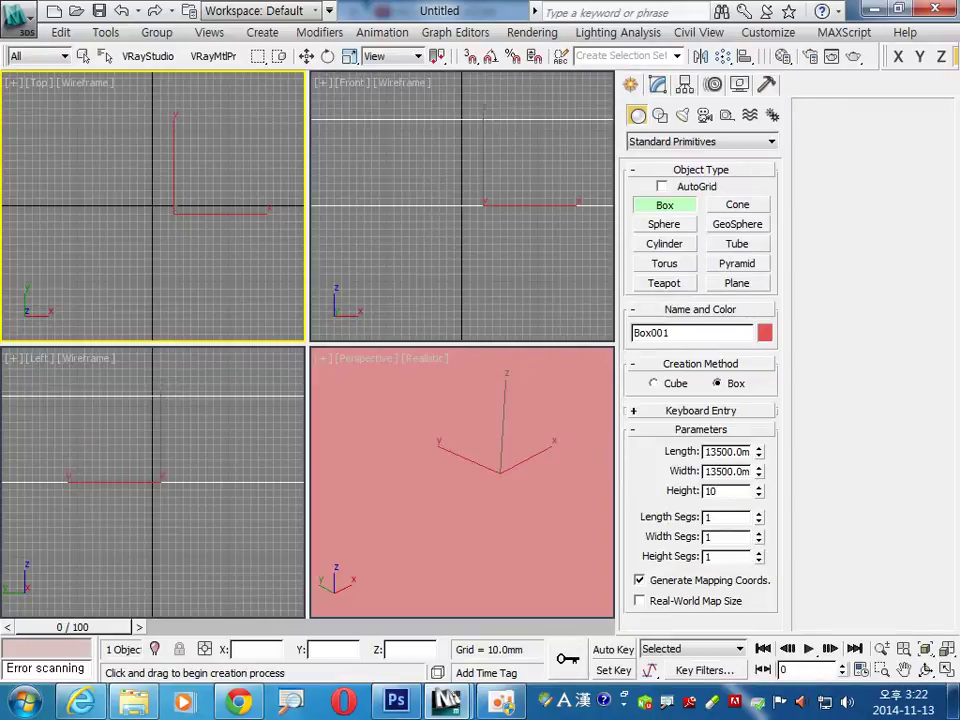
type("40500")
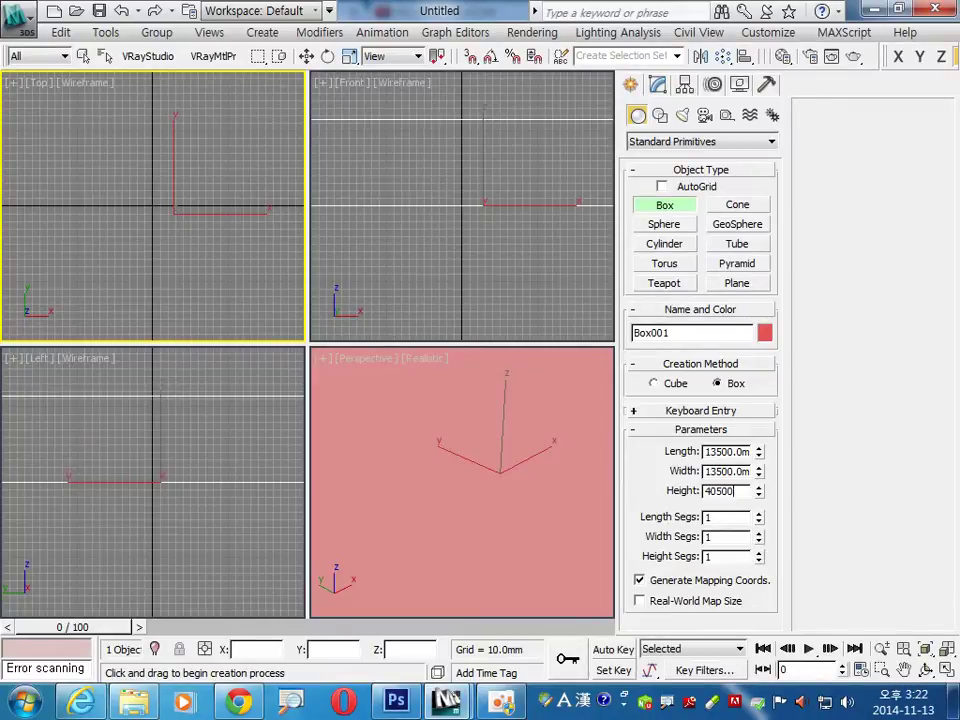
key("Return")
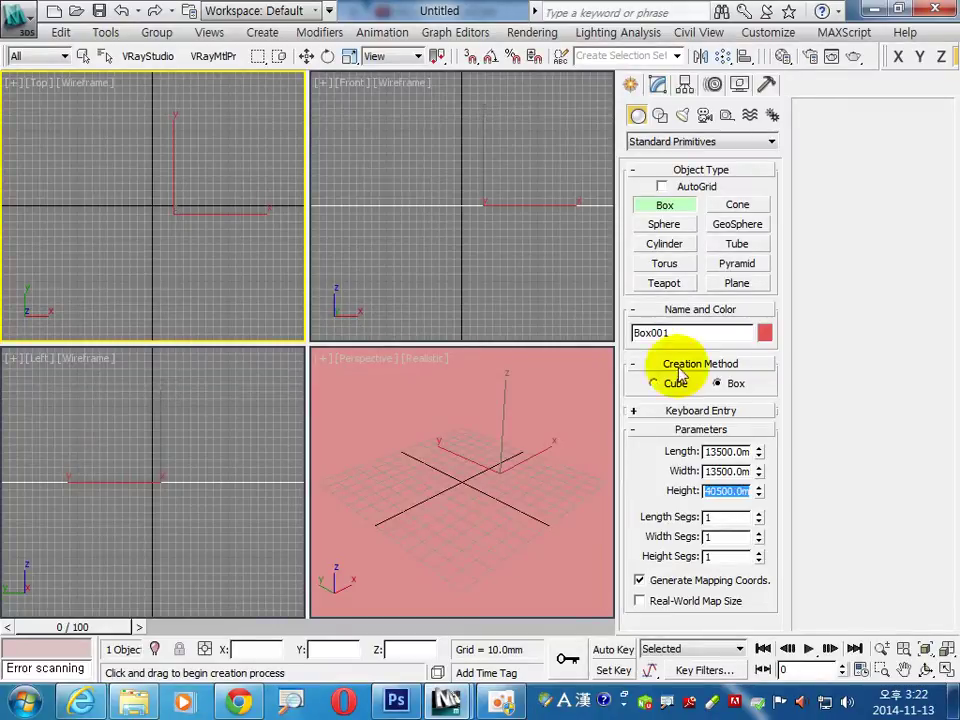
left_click(306, 56)
Step: Move the tower box to X 6750, Y 6750, Z 0 mm via Transform Type-In
right_click(308, 57)
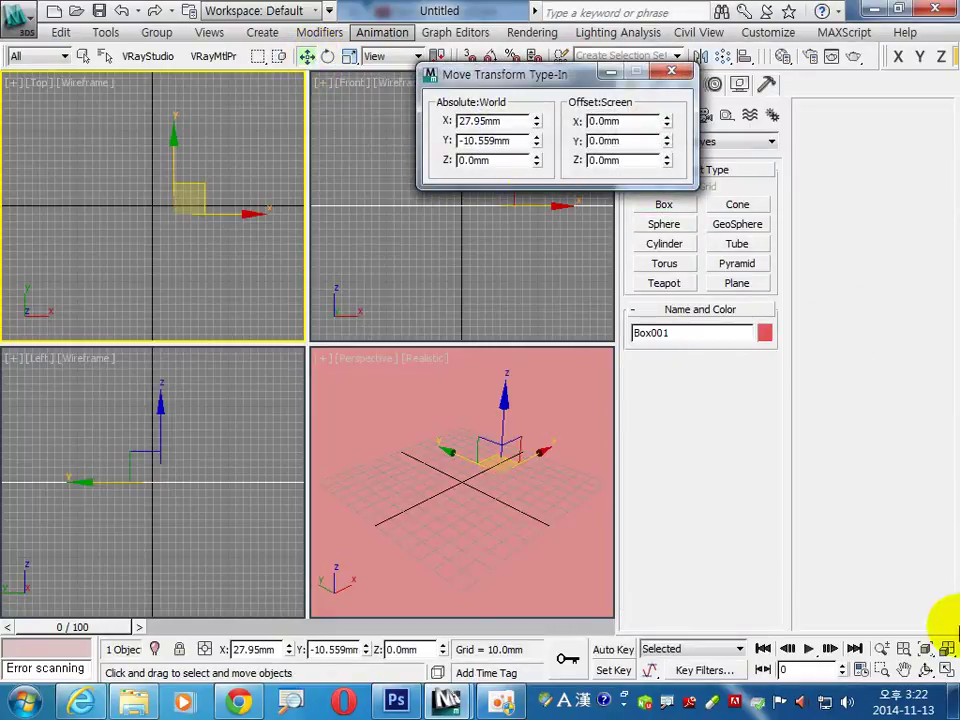
left_click(945, 649)
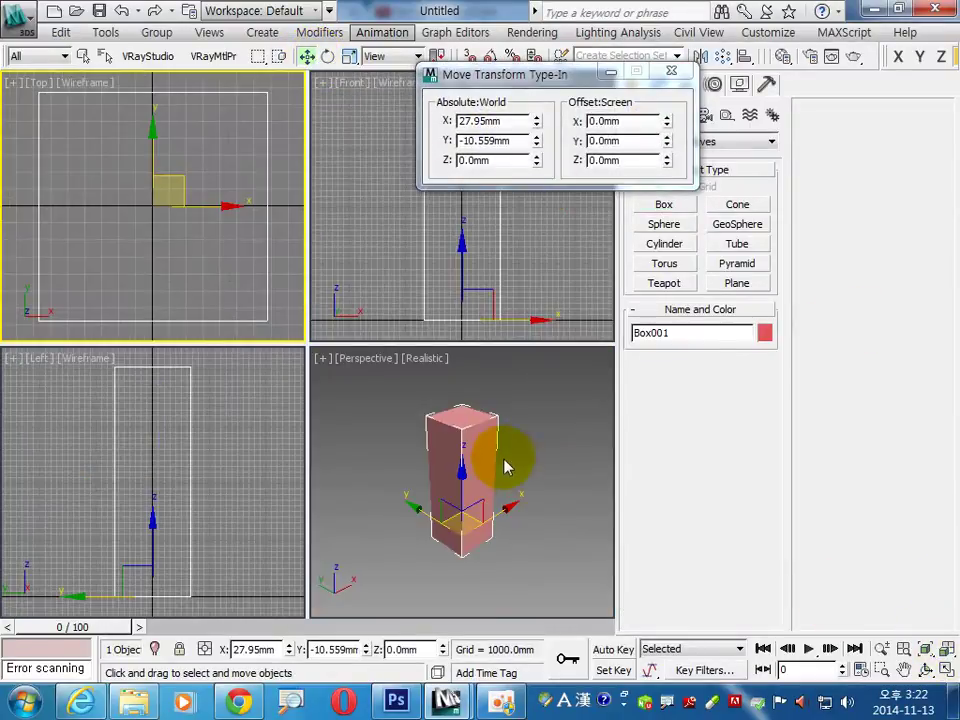
double_click(510, 121)
type("6750")
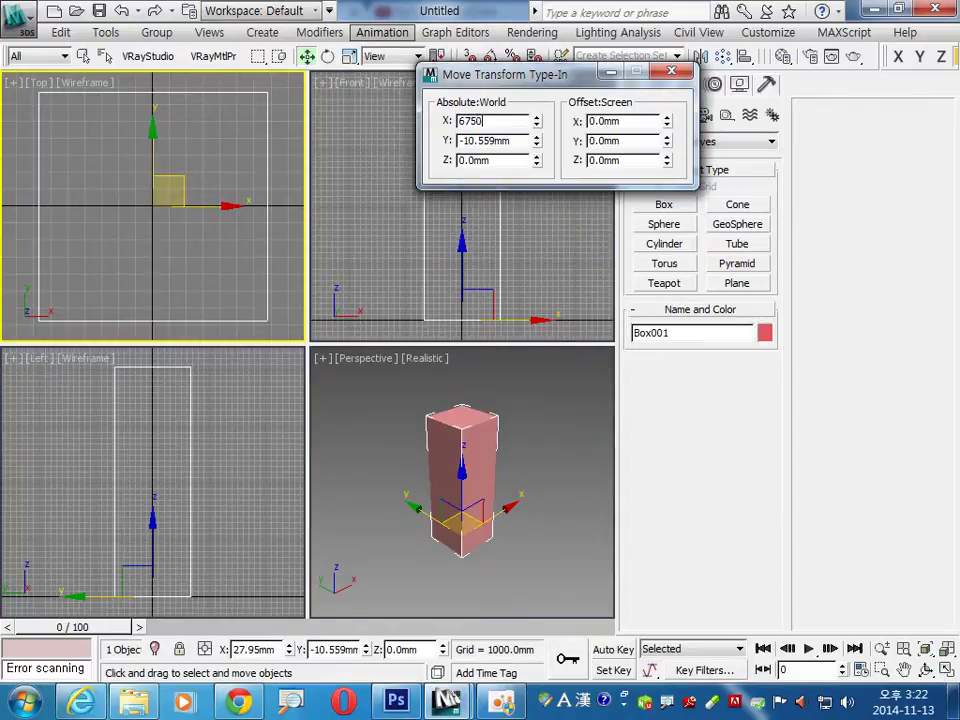
key("Tab")
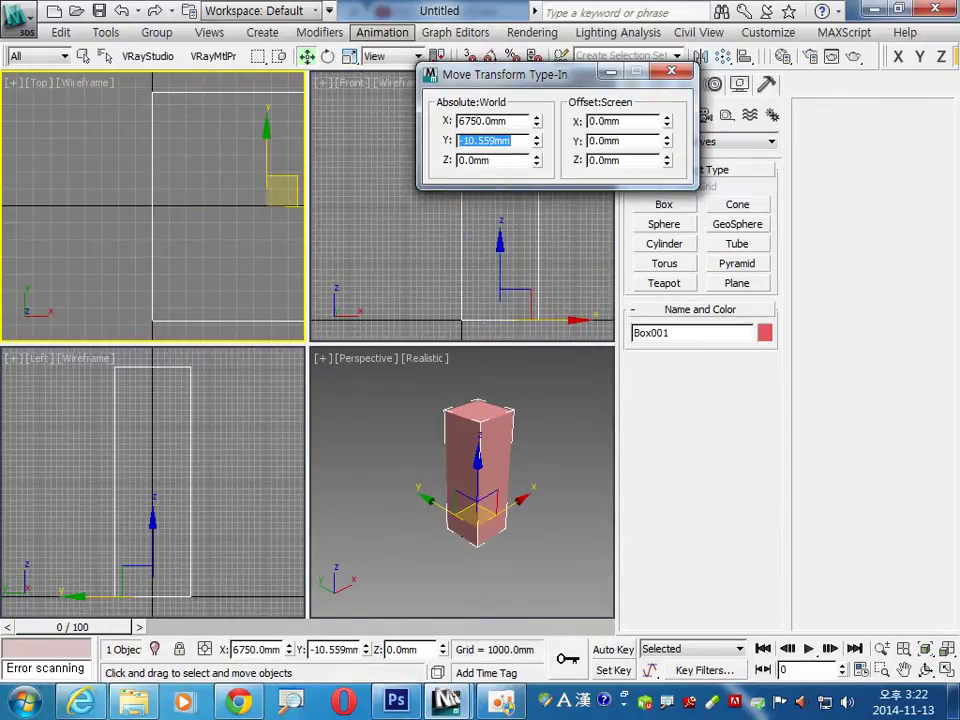
key("Return")
mouse_move(214, 253)
middle_mouse_down()
mouse_move(146, 287)
mouse_move(167, 281)
mouse_move(92, 284)
middle_mouse_up()
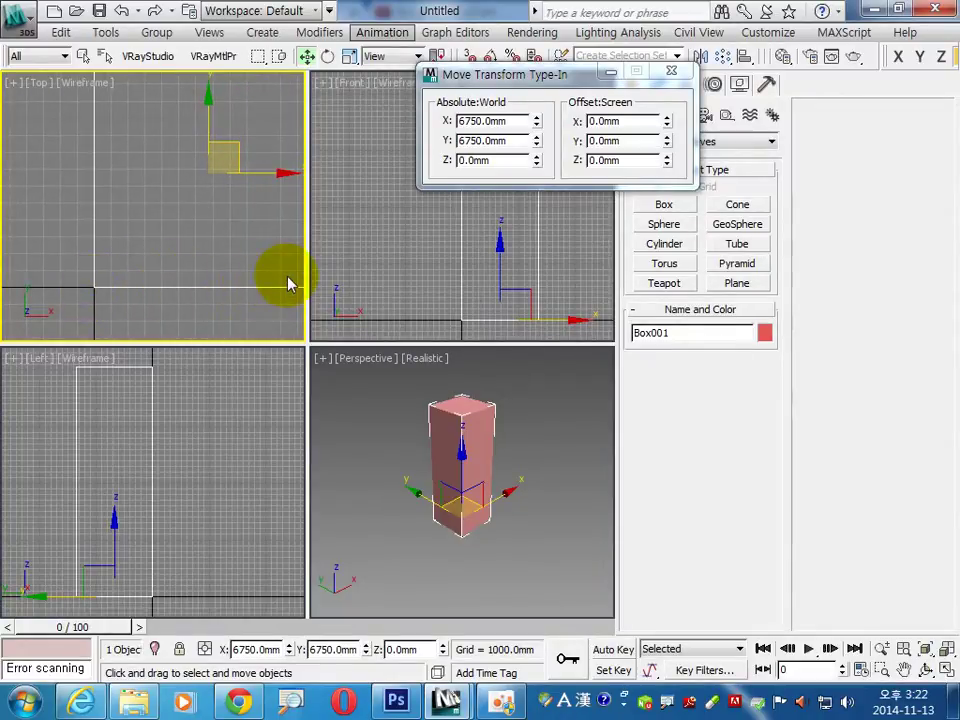
left_click(671, 71)
middle_click_drag(526, 440, 530, 470)
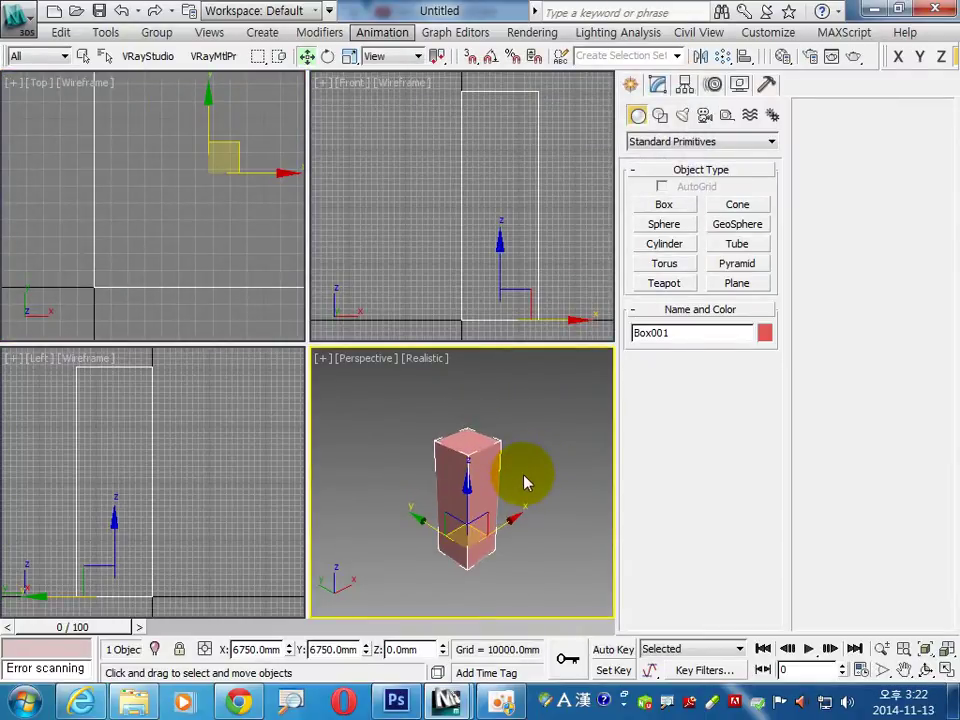
Step: Select Box001 and orbit the Perspective view to look at it from lower down
left_click(526, 483)
left_click(452, 468)
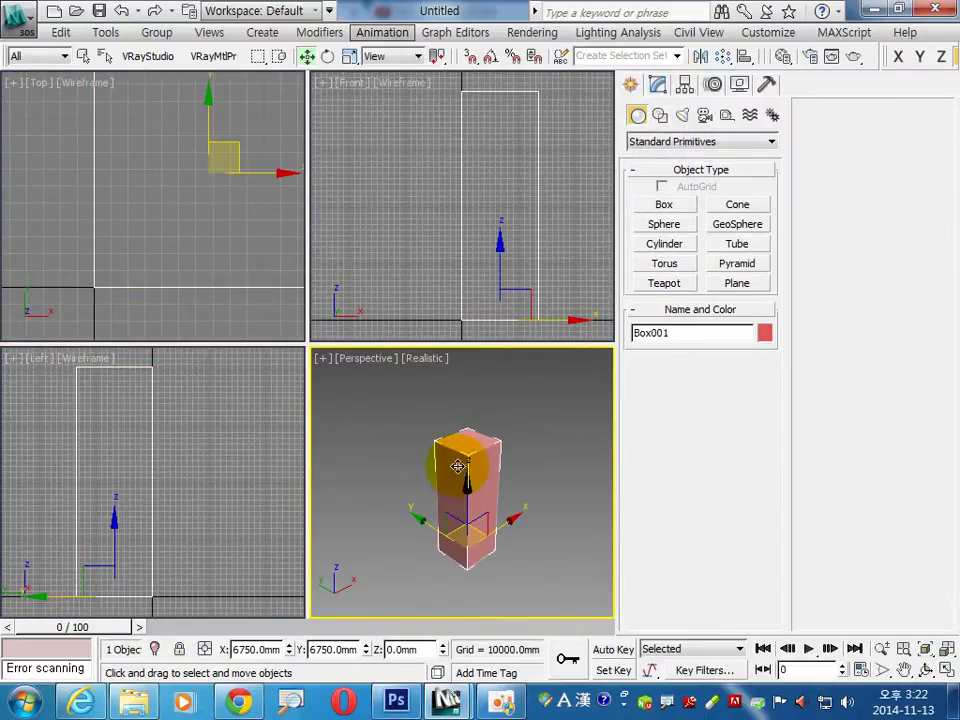
left_click(544, 516)
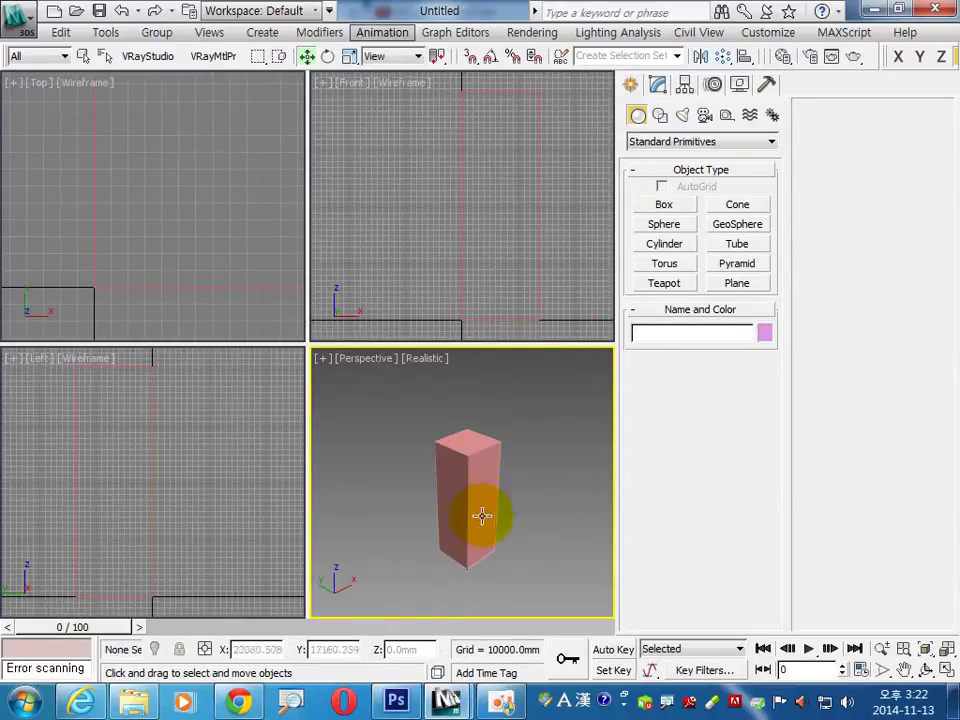
middle_click_drag(473, 511, 492, 484, "alt")
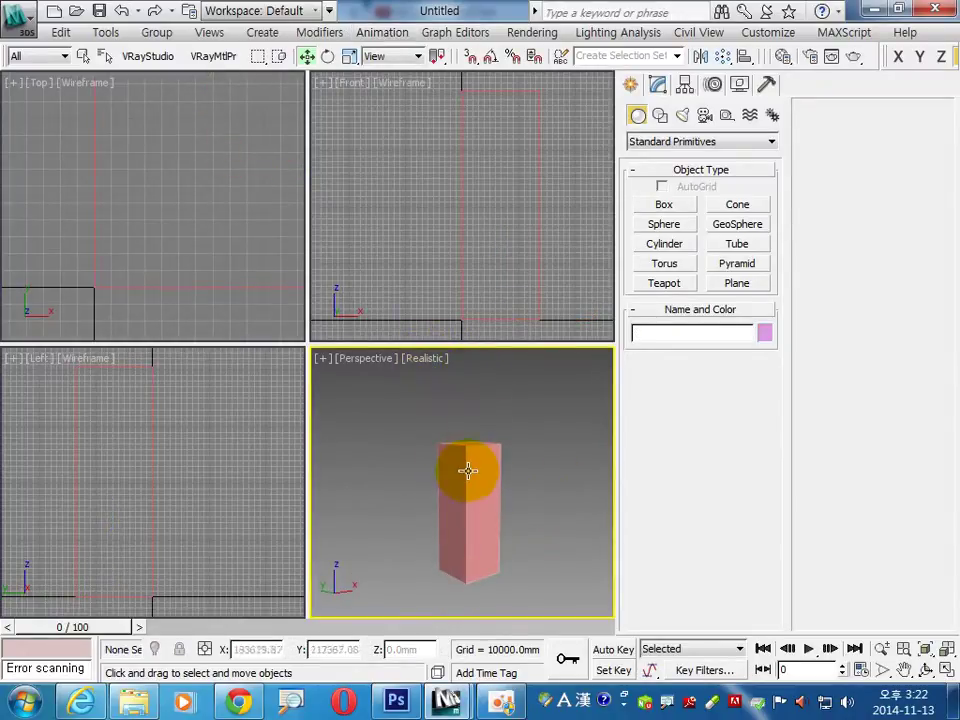
left_click(497, 508)
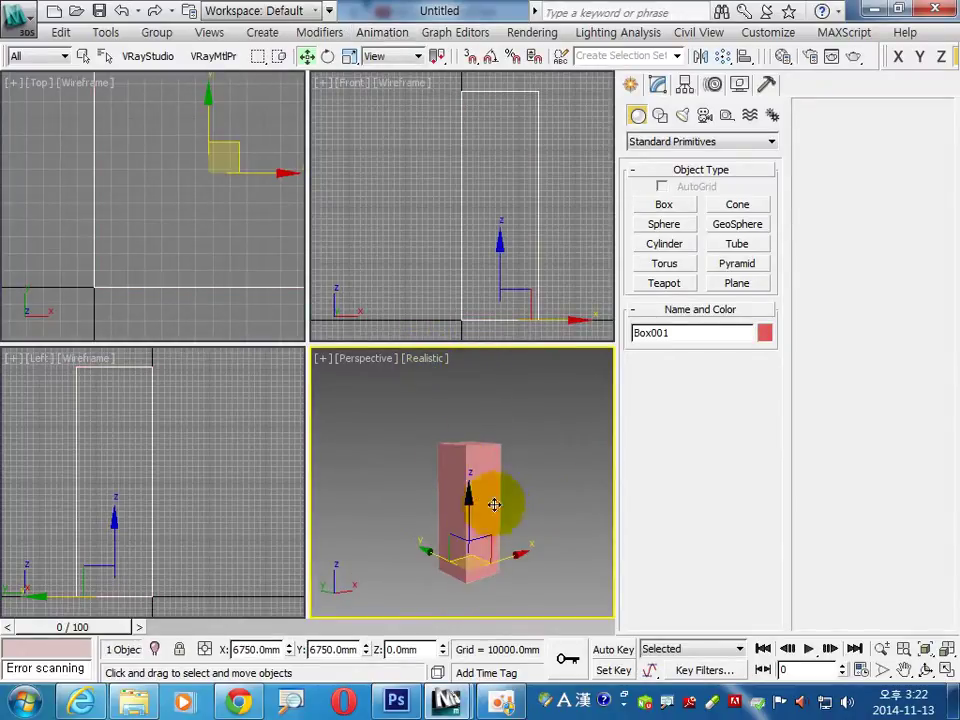
left_click(534, 493)
left_click(476, 476)
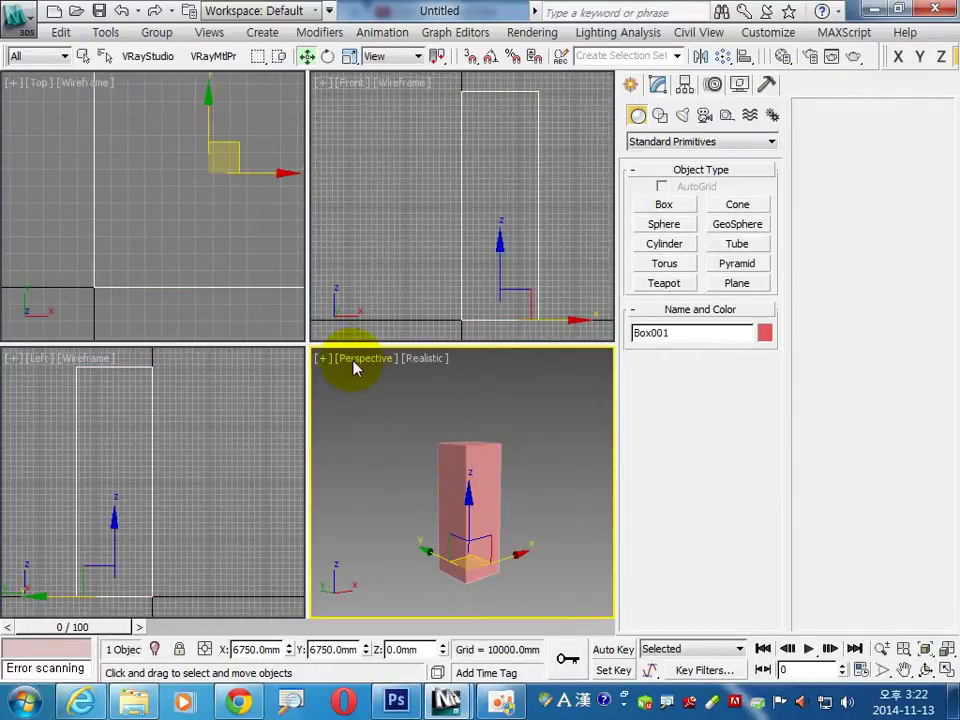
Step: Set the Perspective view shading to Realistic with Edged Faces
left_click(426, 360)
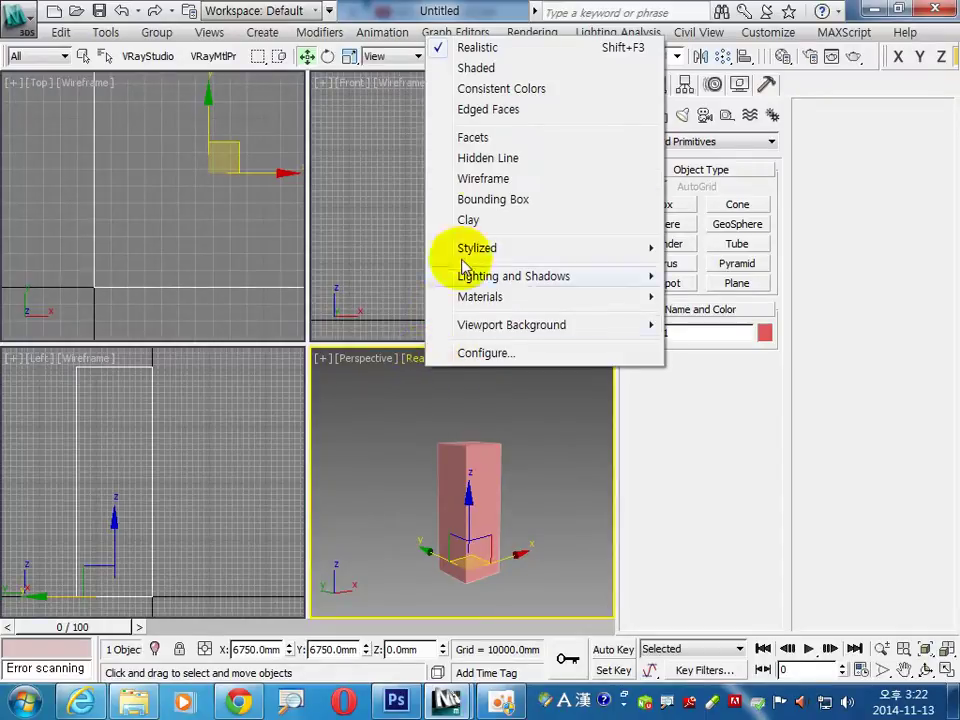
left_click(496, 110)
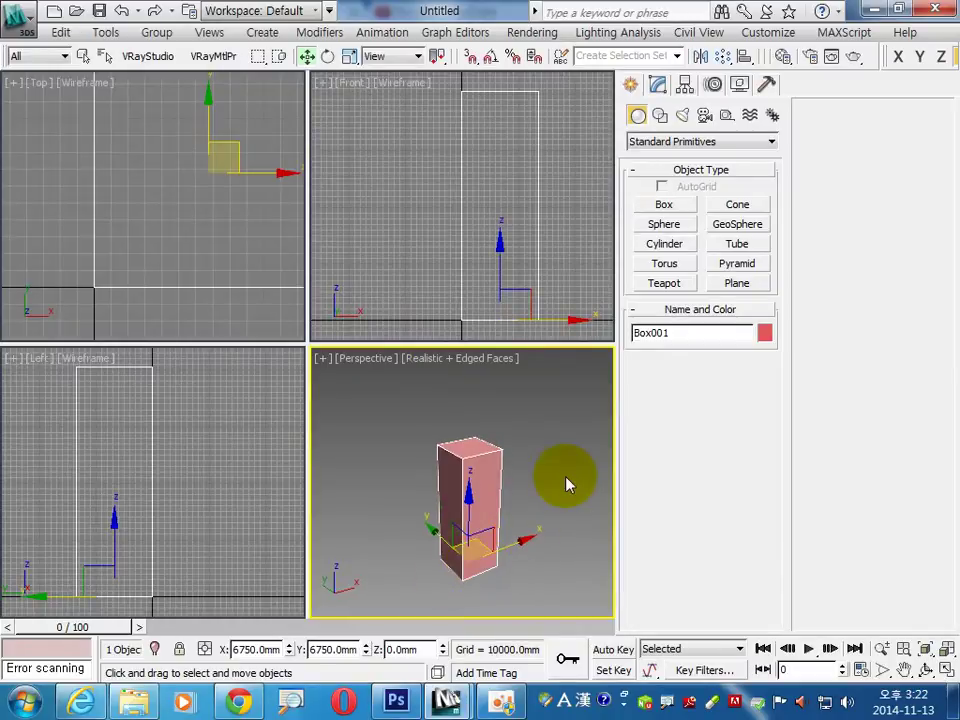
left_click(514, 489)
scroll(489, 493, "up", 3)
left_click(490, 500)
right_click(490, 500)
mouse_move(524, 570)
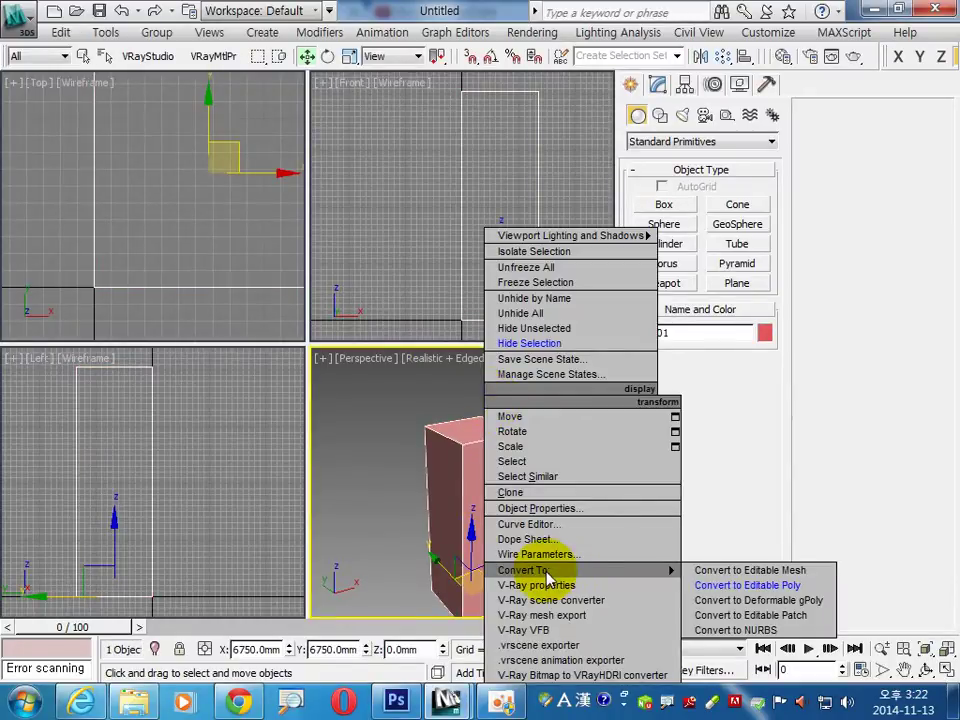
Step: Convert Box001 to Editable Poly and select the edges across it in the Top view
left_click(750, 585)
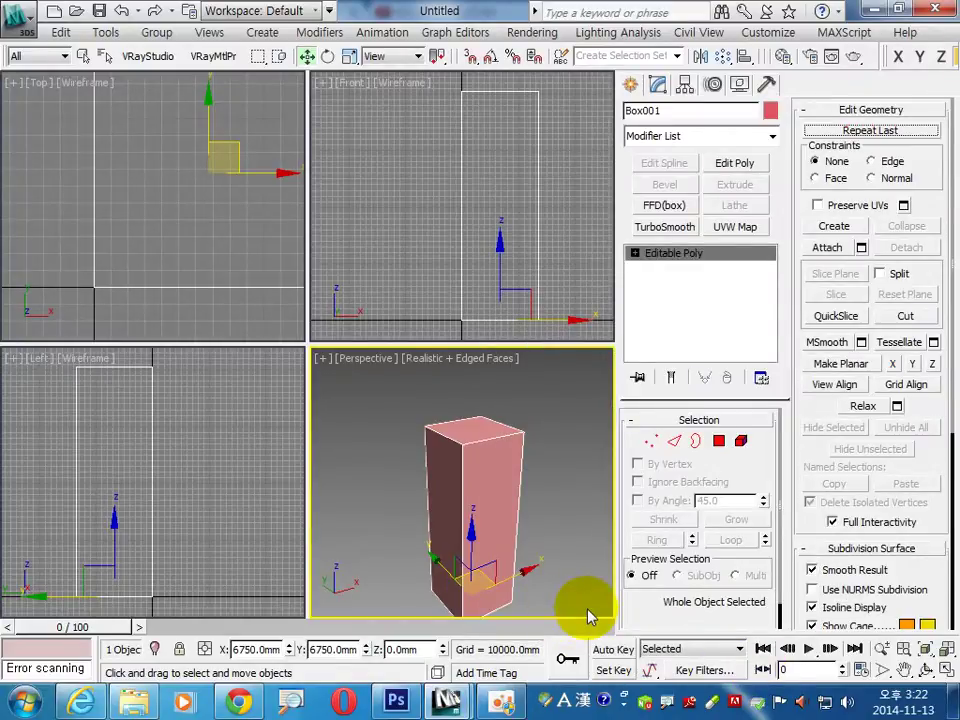
left_click(674, 441)
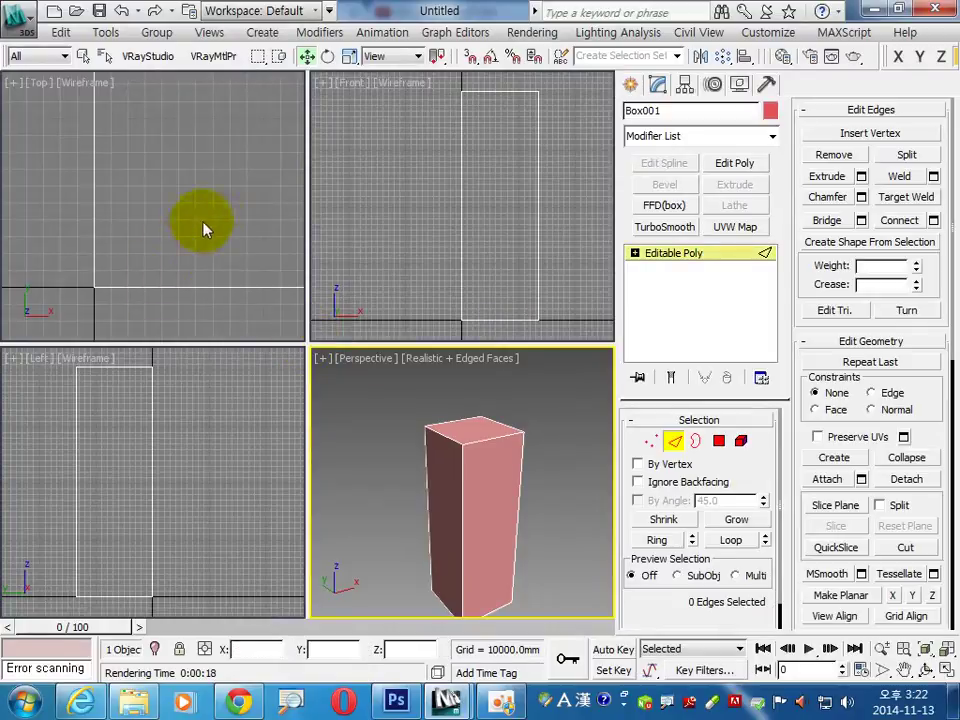
scroll(197, 237, "down", 2)
scroll(177, 236, "down", 1)
left_click_drag(170, 300, 140, 100)
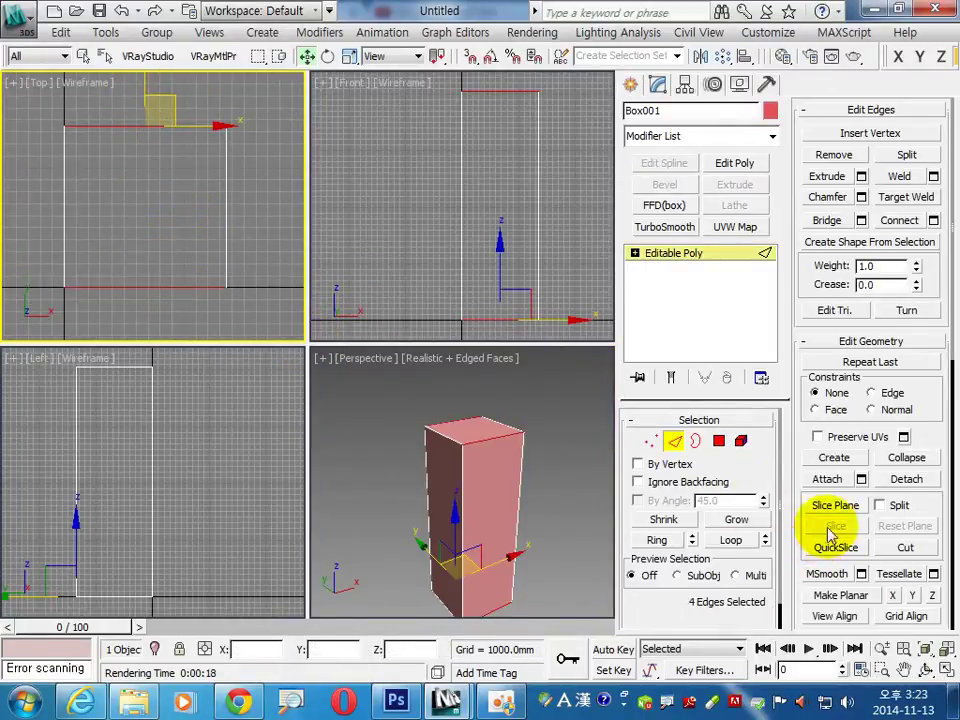
Step: Connect the selected edges into a vertical loop and move it to X 4500 mm
left_click(896, 220)
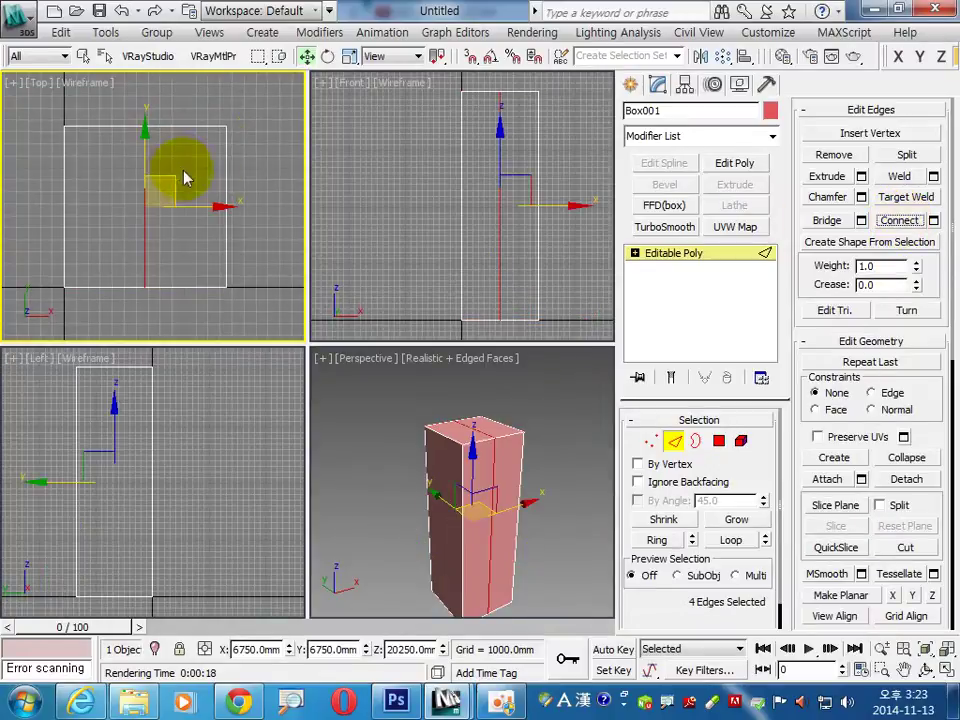
right_click(307, 56)
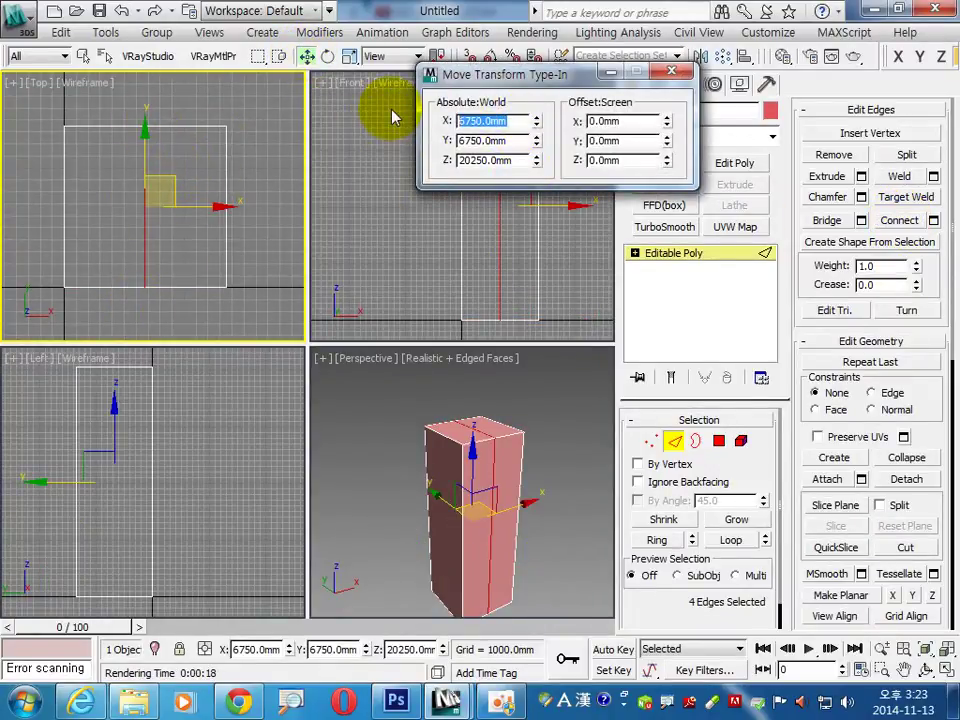
type("4500")
key("Return")
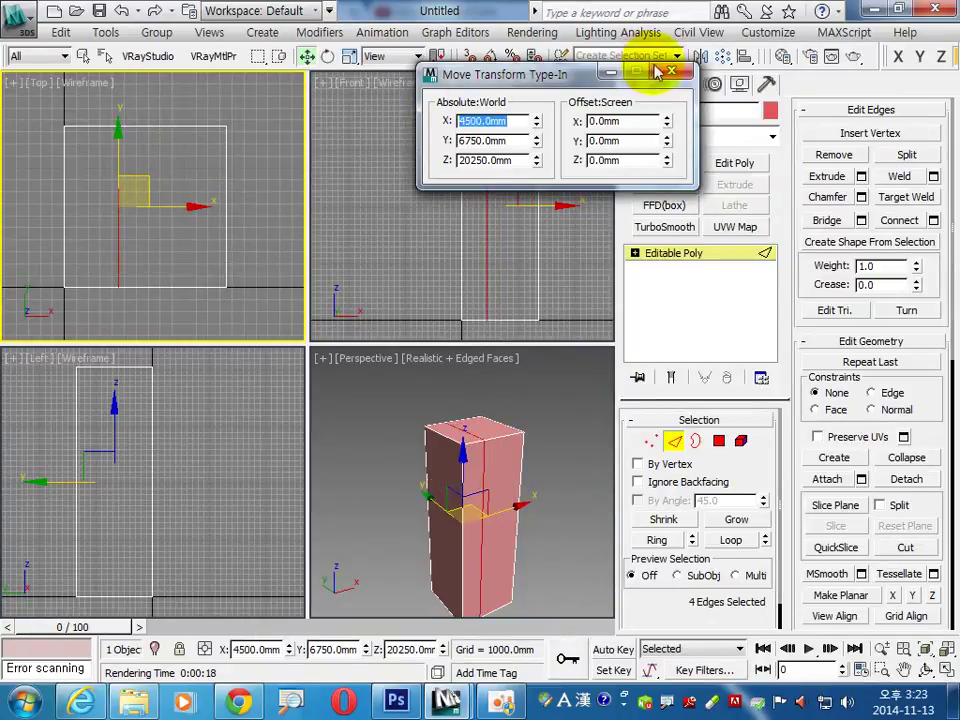
left_click(722, 449)
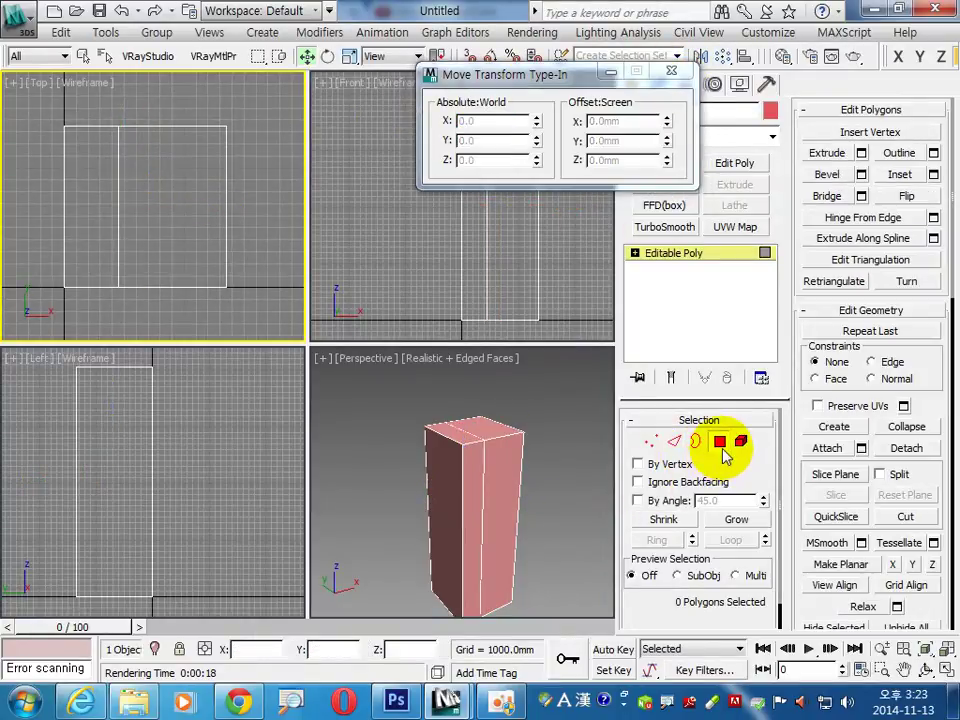
Step: Extrude the narrow strip's top face upward by 4500 mm
left_click(458, 432)
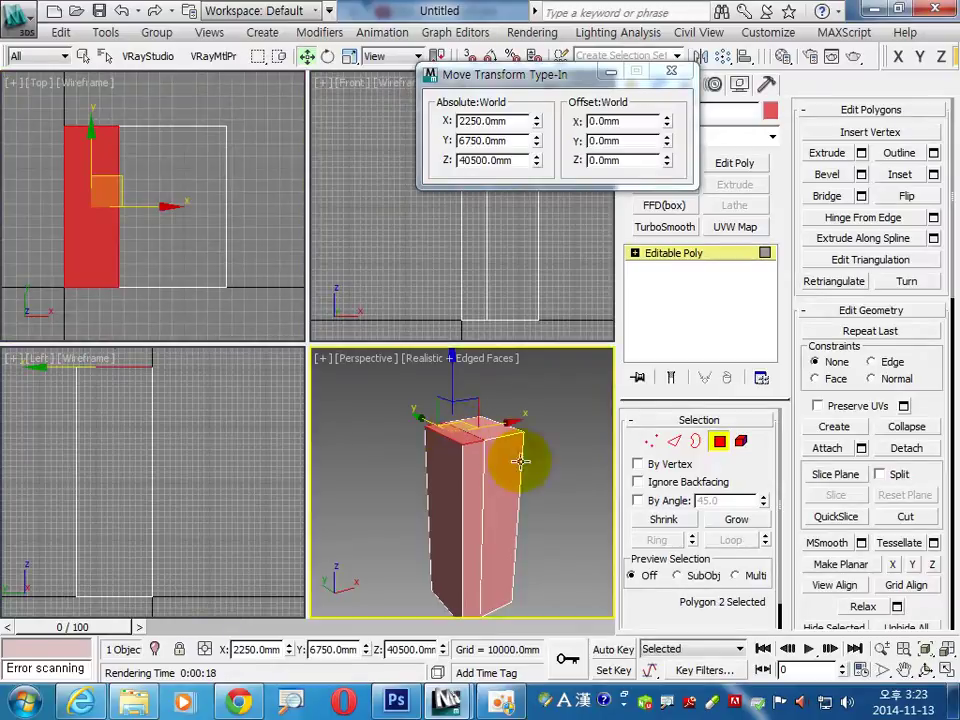
left_click(861, 153)
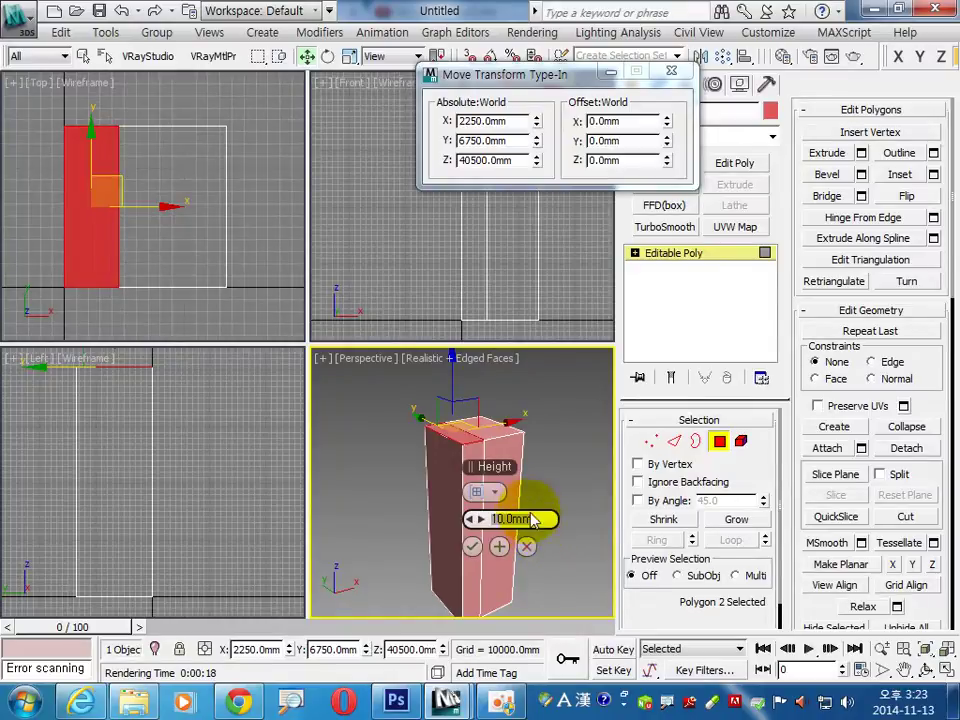
type("4500")
key("Return")
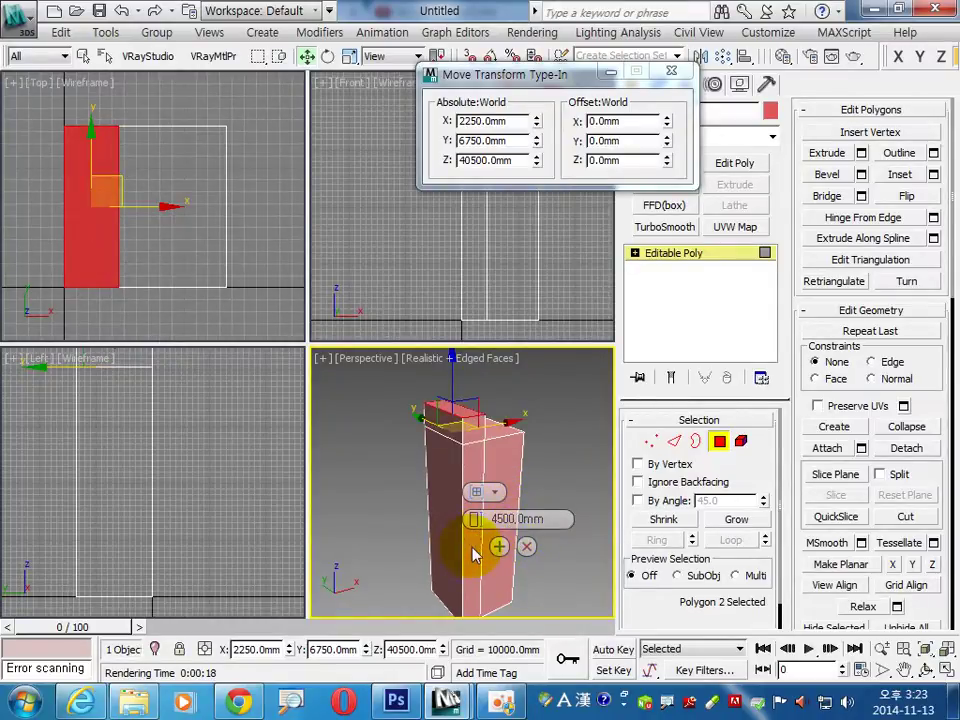
left_click(474, 547)
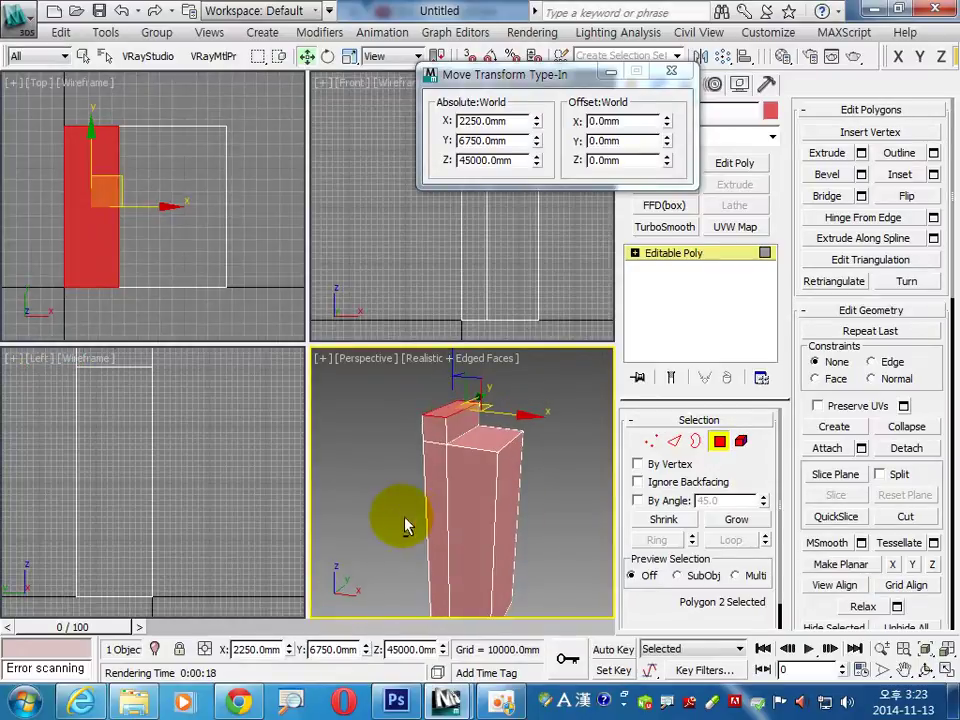
middle_click_drag(405, 525, 508, 508, "alt")
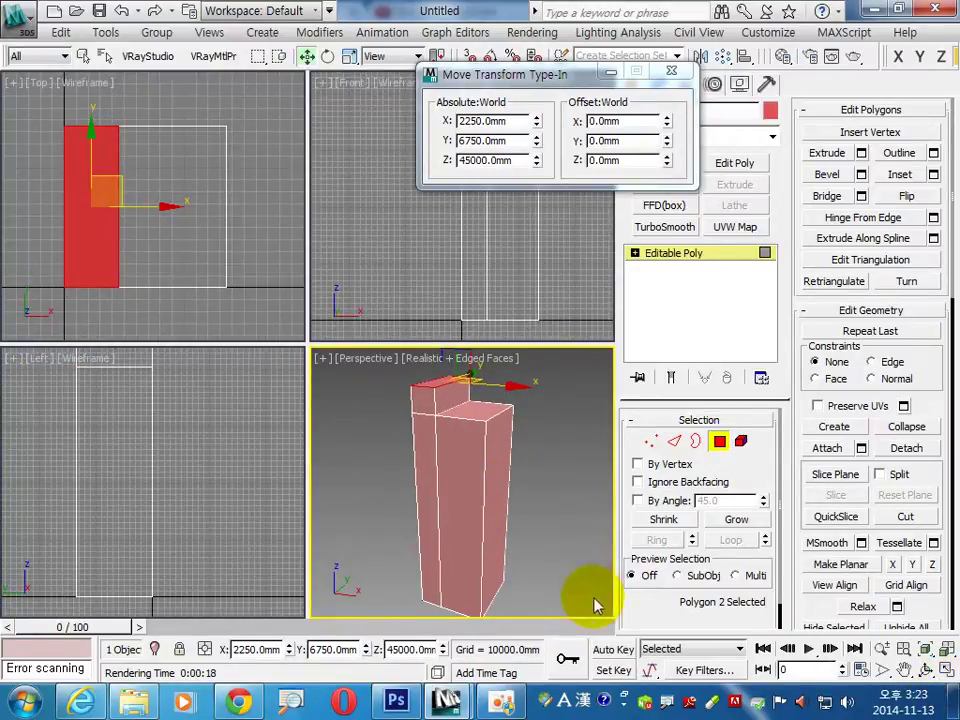
Step: Maximize the Perspective view and compare the tower against the Chrome reference photo
left_click(943, 706)
left_click(262, 703)
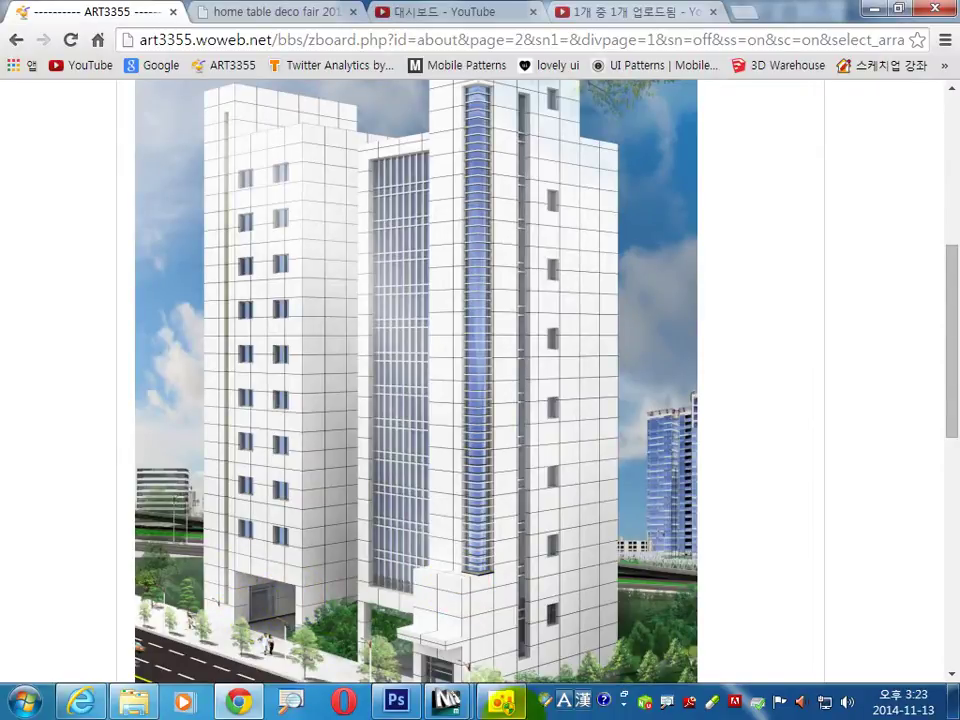
left_click(443, 700)
left_click(400, 617)
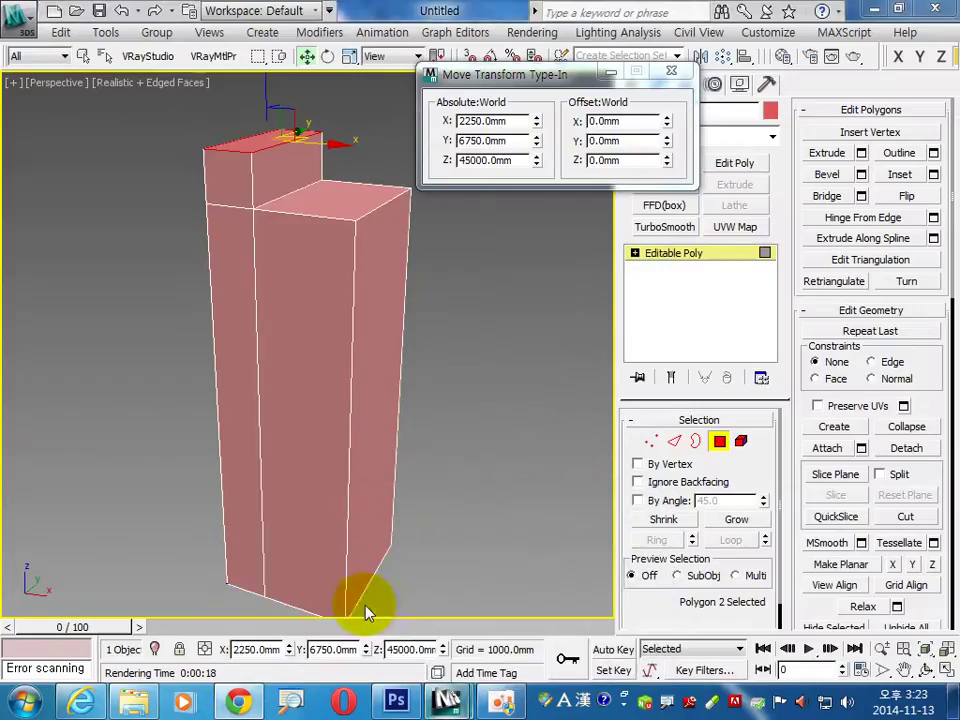
left_click(525, 443)
scroll(603, 458, "up", 2)
left_click(674, 441)
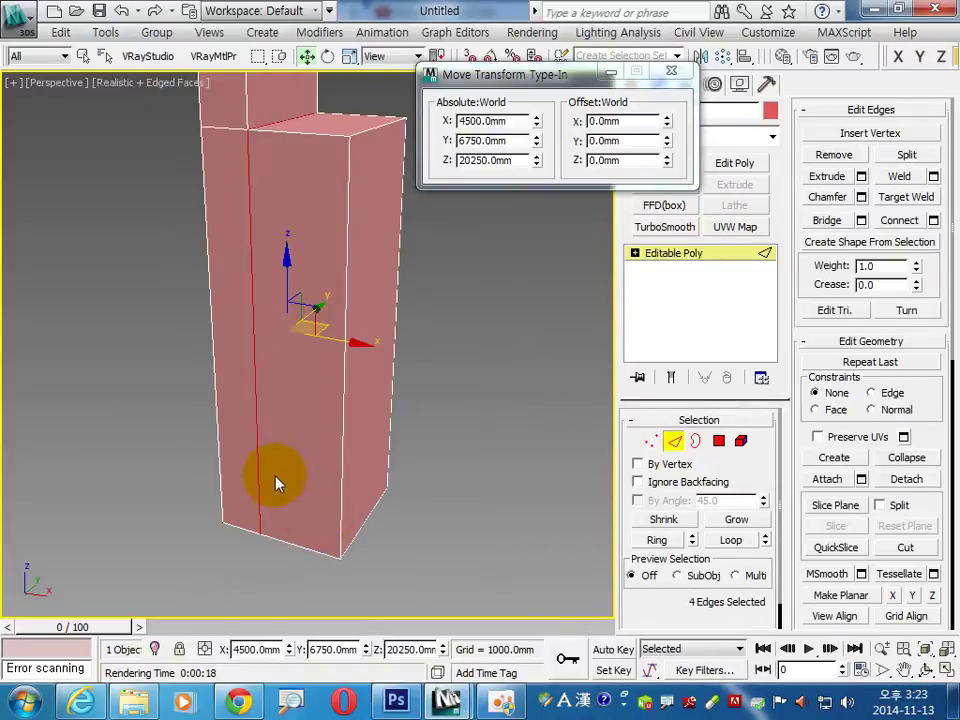
Step: Connect the four vertical tower edges into a horizontal loop at Z 4500 mm
left_click(575, 494)
left_click(260, 474)
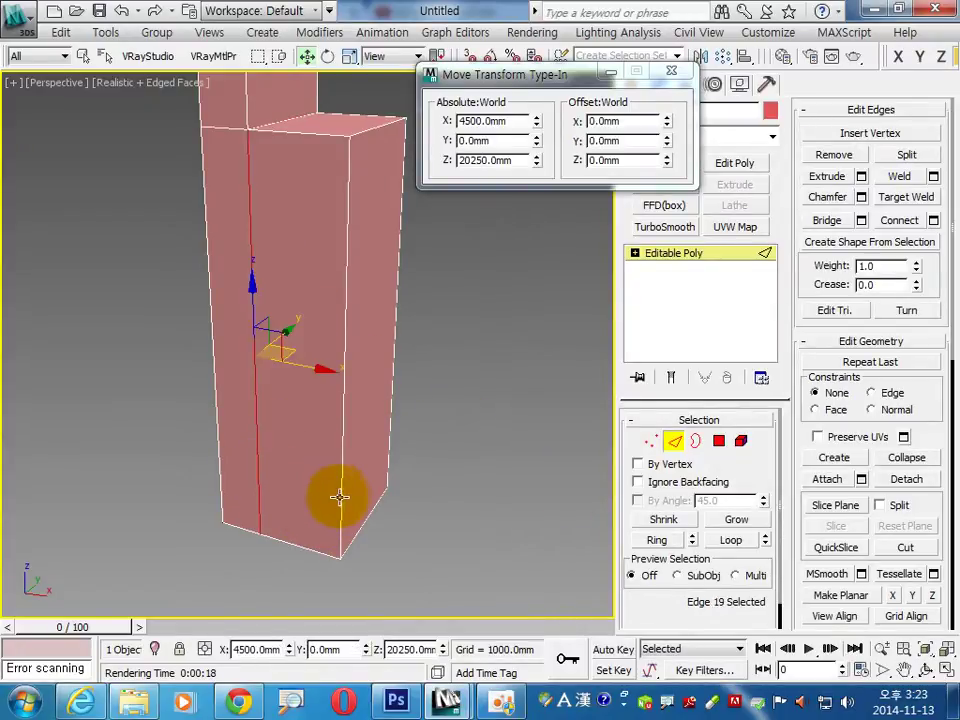
left_click(340, 497, "ctrl")
left_click(388, 441, "ctrl")
middle_click_drag(390, 530, 445, 523, "alt")
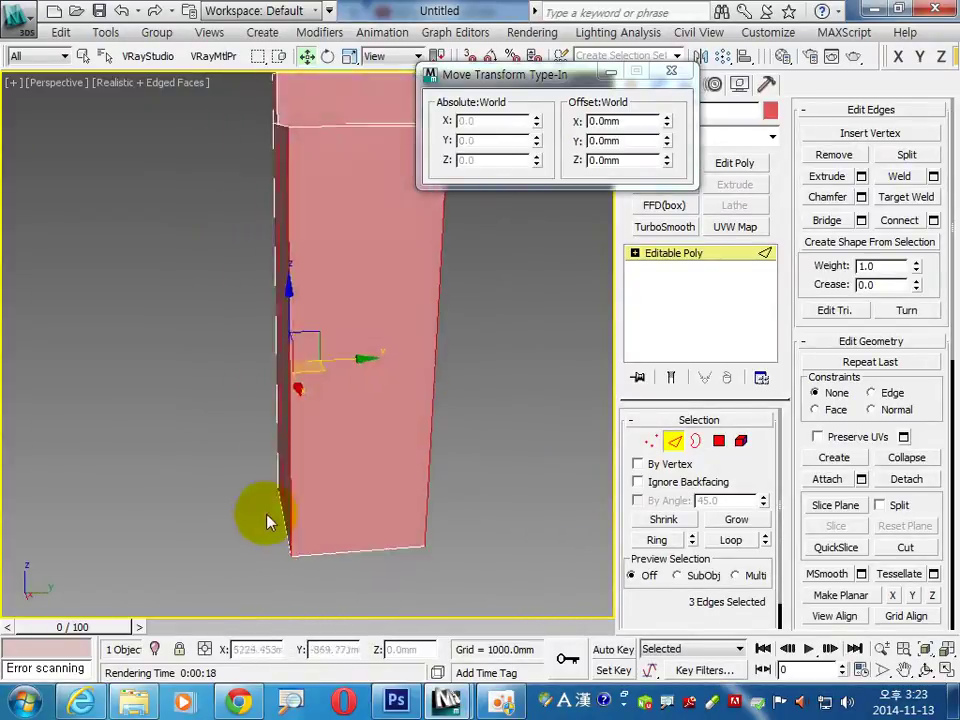
left_click(440, 523, "ctrl")
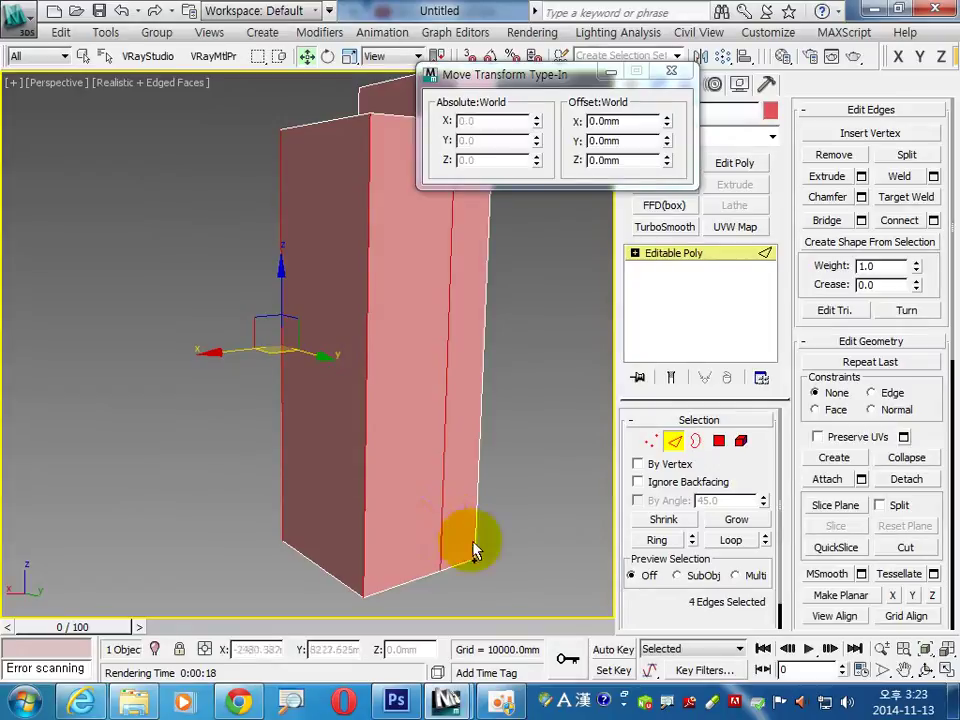
middle_click_drag(474, 546, 588, 540, "alt")
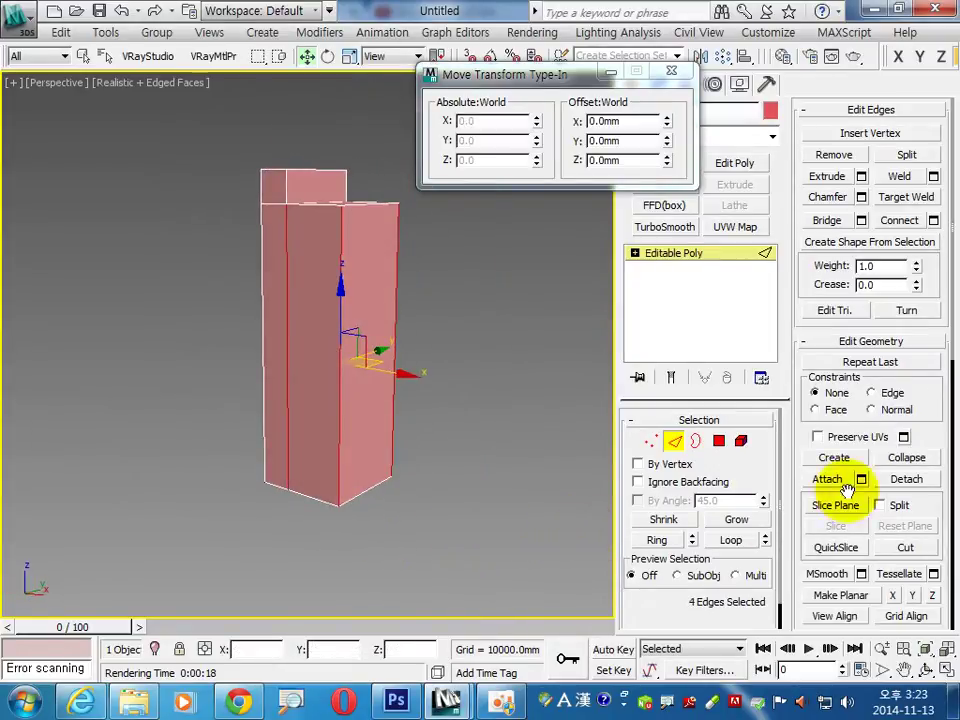
left_click(899, 218)
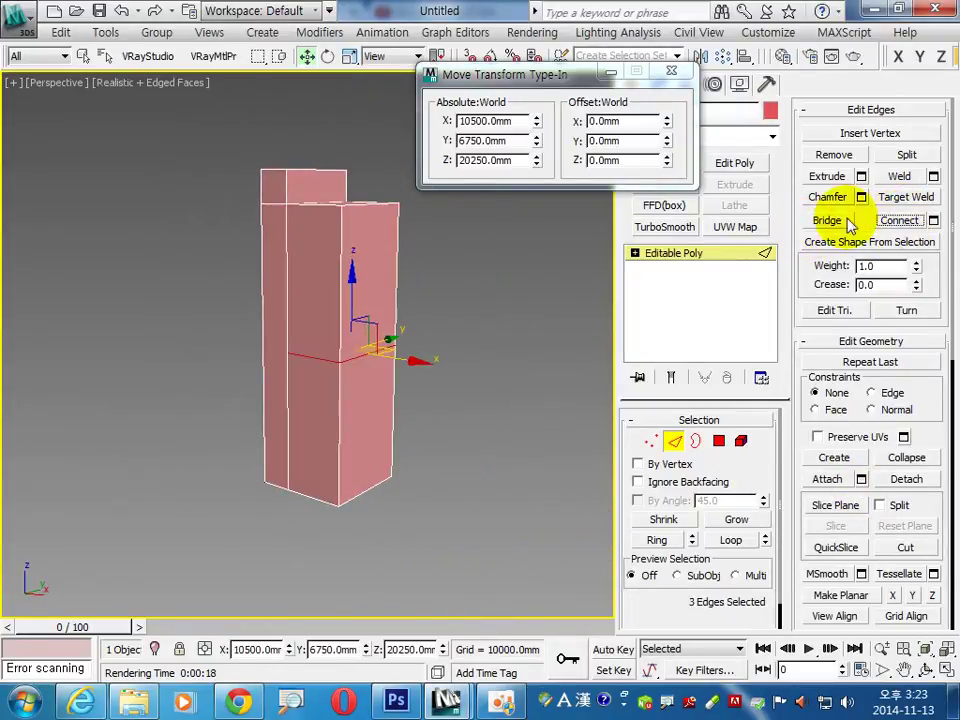
left_click_drag(521, 160, 457, 160)
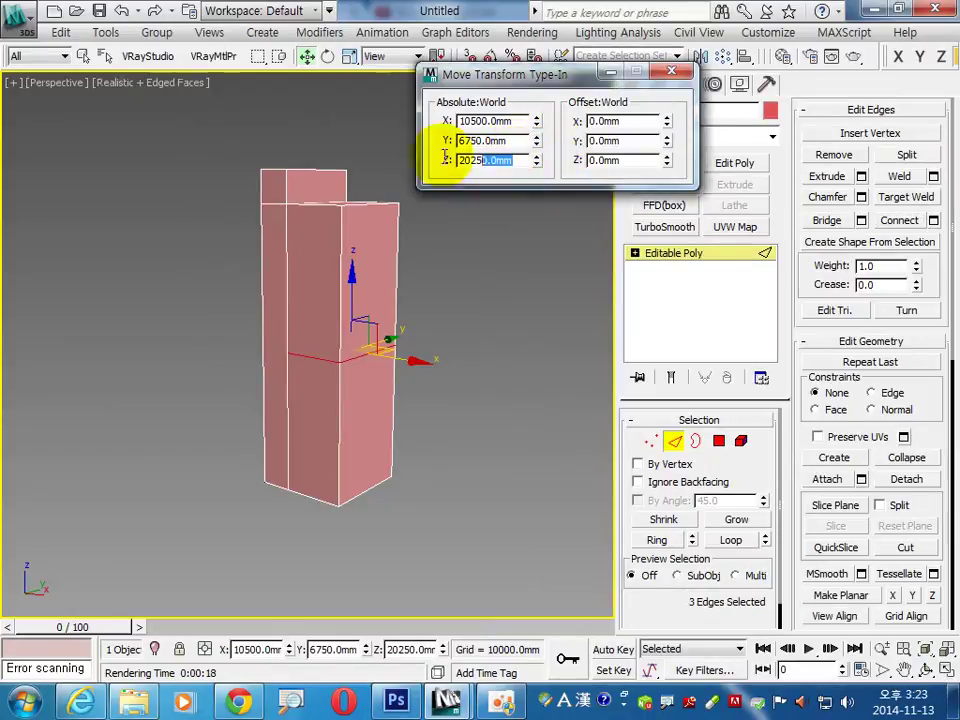
type("4500")
key("Return")
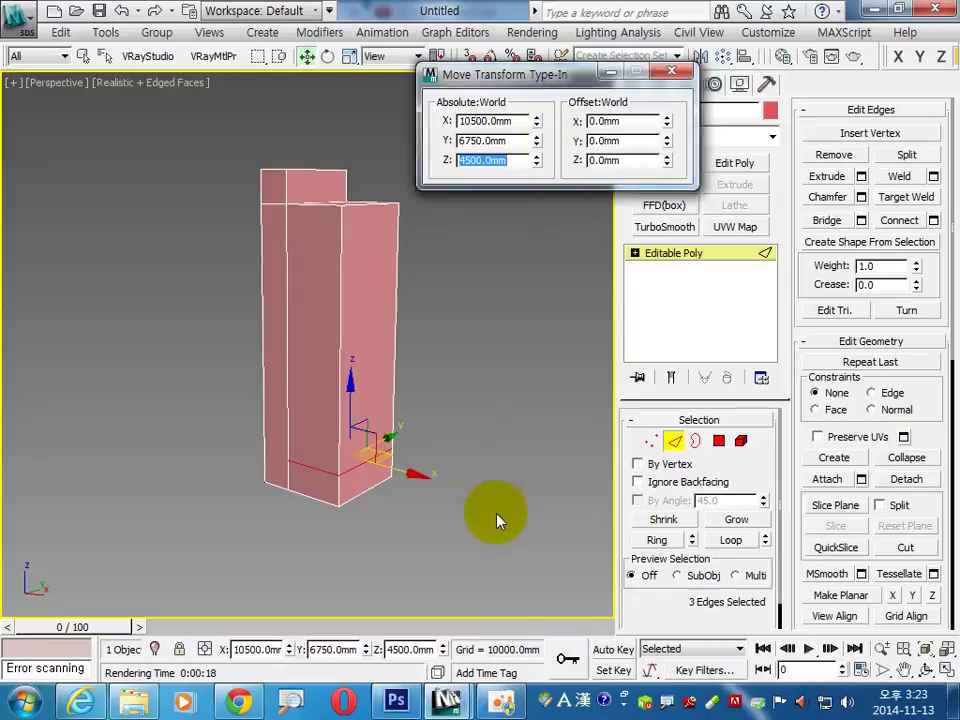
Step: Select the four vertical edges around the tower base below the new loop
left_click(296, 482)
left_click(311, 495)
left_click(398, 515, "ctrl")
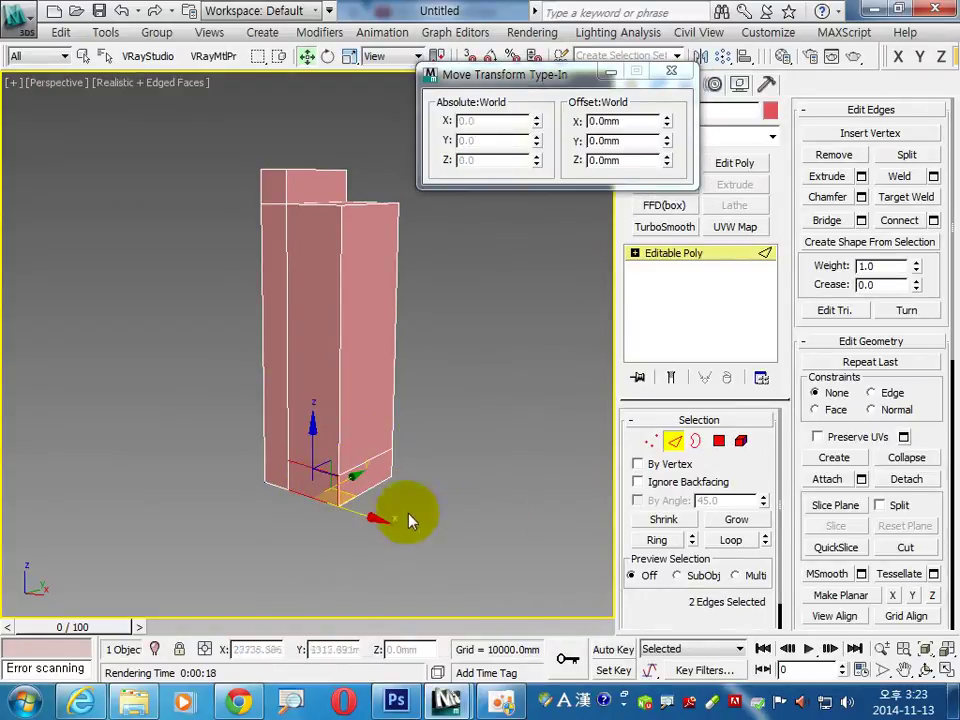
mouse_move(398, 510)
middle_mouse_down("alt")
mouse_move(208, 506)
mouse_move(279, 493)
middle_mouse_up("alt")
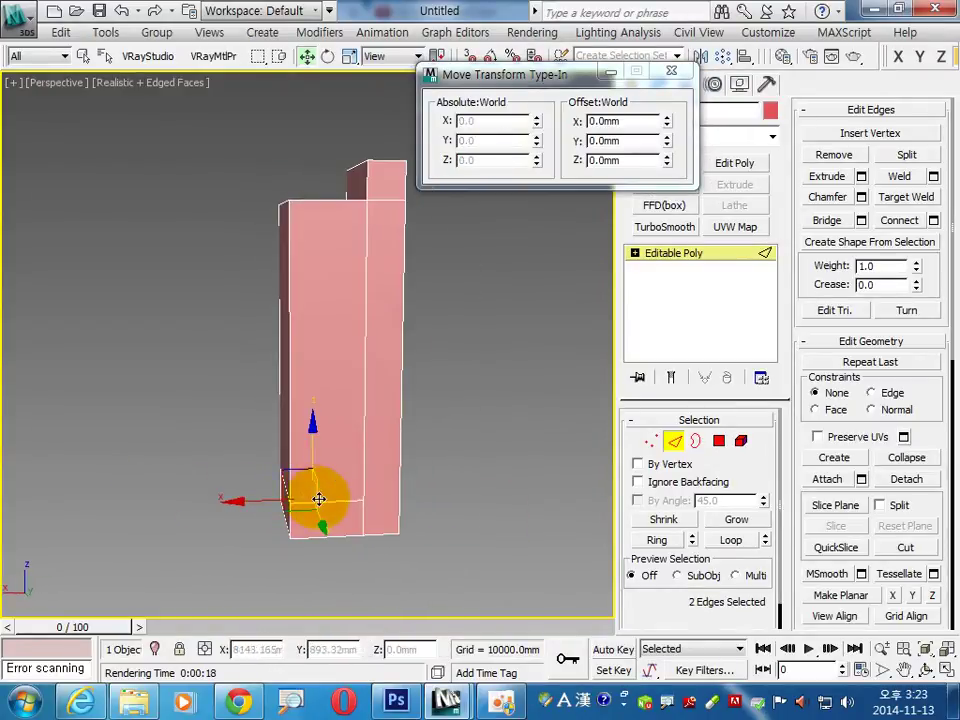
left_click(324, 506, "ctrl")
left_click(334, 540, "ctrl")
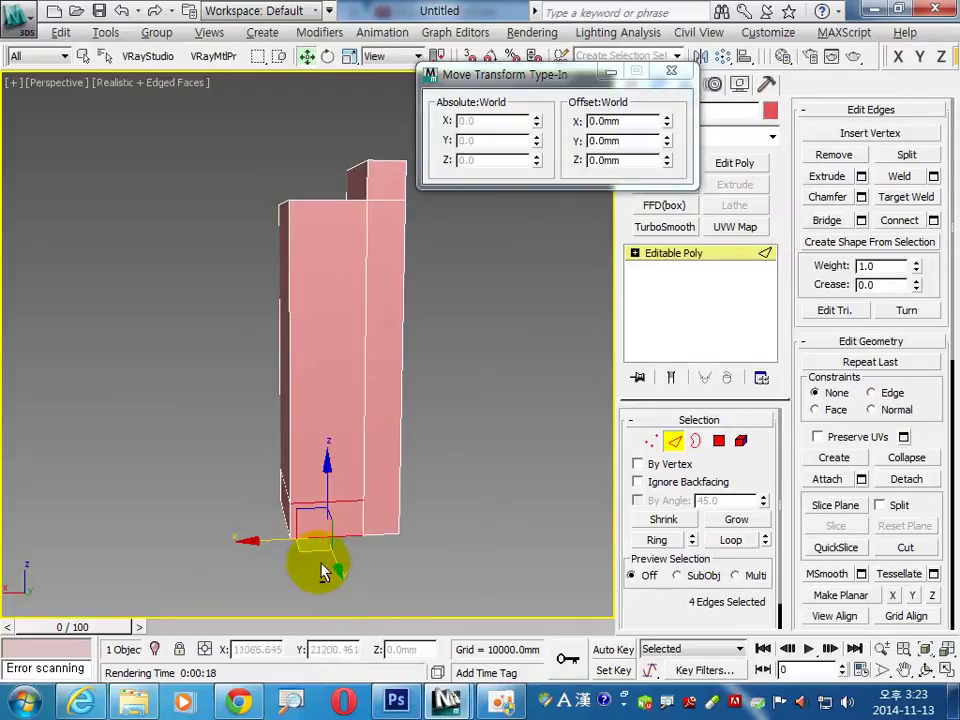
mouse_move(322, 572)
middle_mouse_down("alt")
mouse_move(441, 600)
mouse_move(613, 561)
middle_mouse_up("alt")
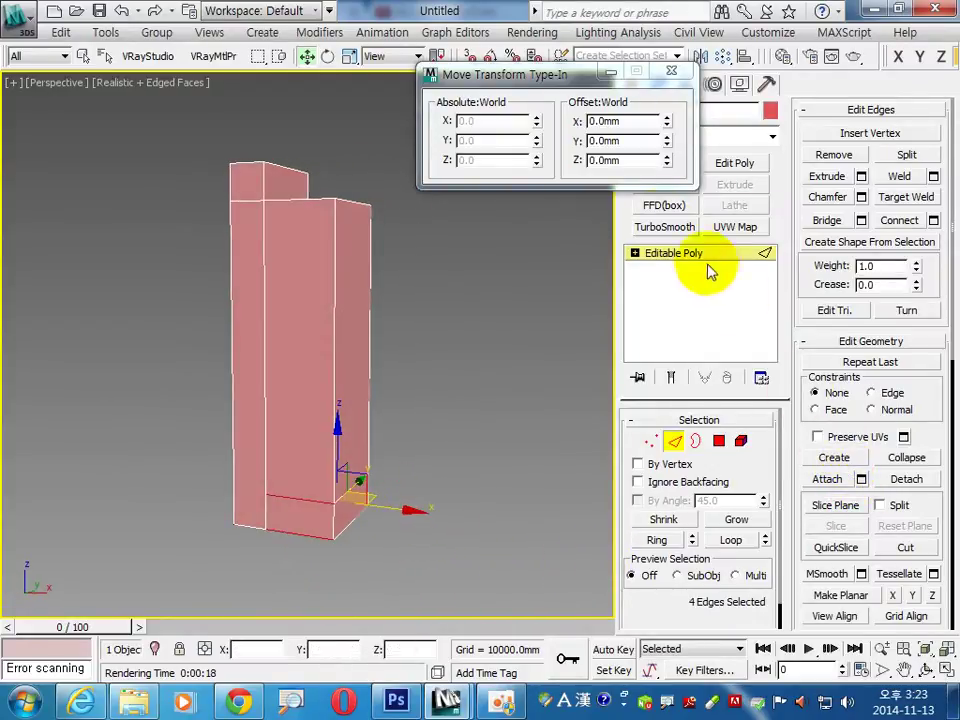
Step: Connect the base edges into a new loop and move it to X 12600 mm
left_click(899, 221)
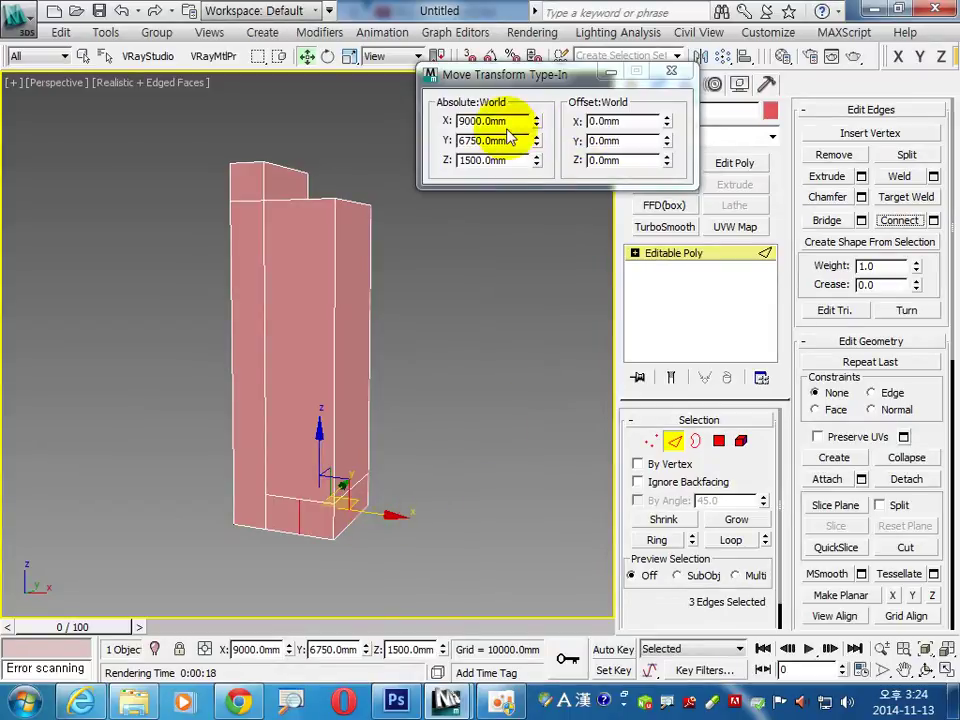
left_click_drag(505, 121, 445, 120)
type("12600")
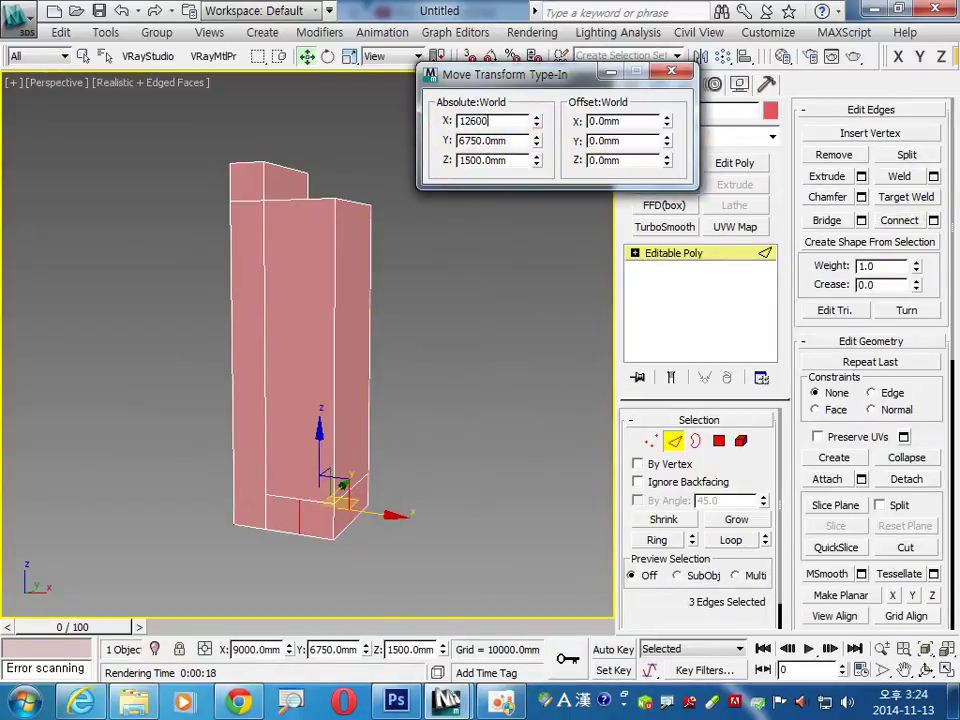
key("Return")
Step: Zoom in on the tower's bottom corner and switch to Polygon editing
left_click(360, 548)
middle_click_drag(360, 548, 356, 461)
scroll(370, 520, "up", 5)
scroll(312, 300, "down", 2)
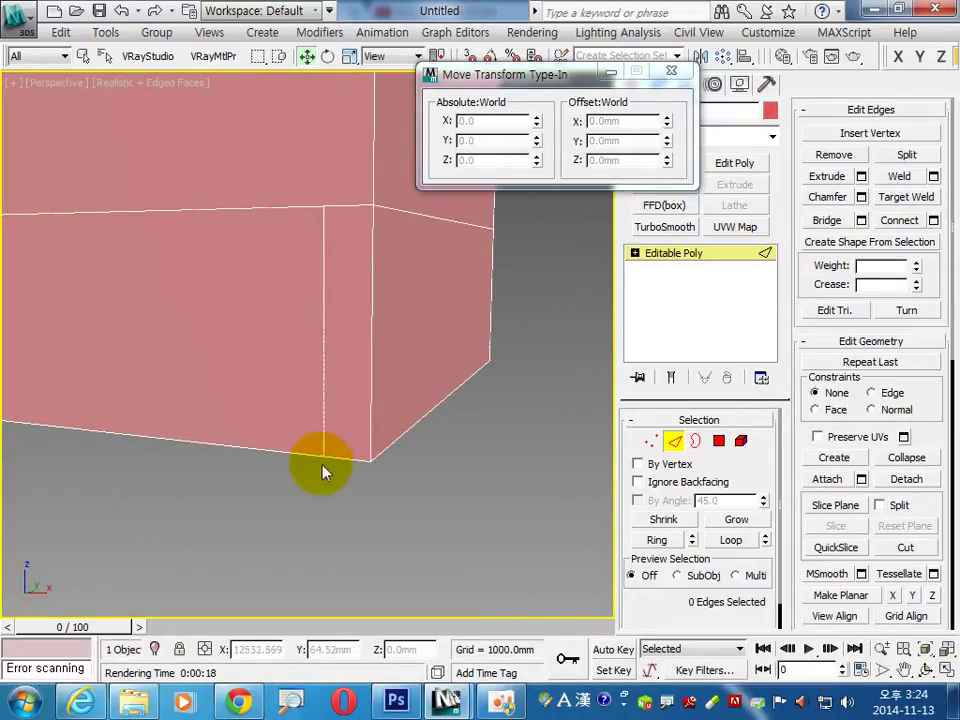
middle_click_drag(321, 514, 389, 533)
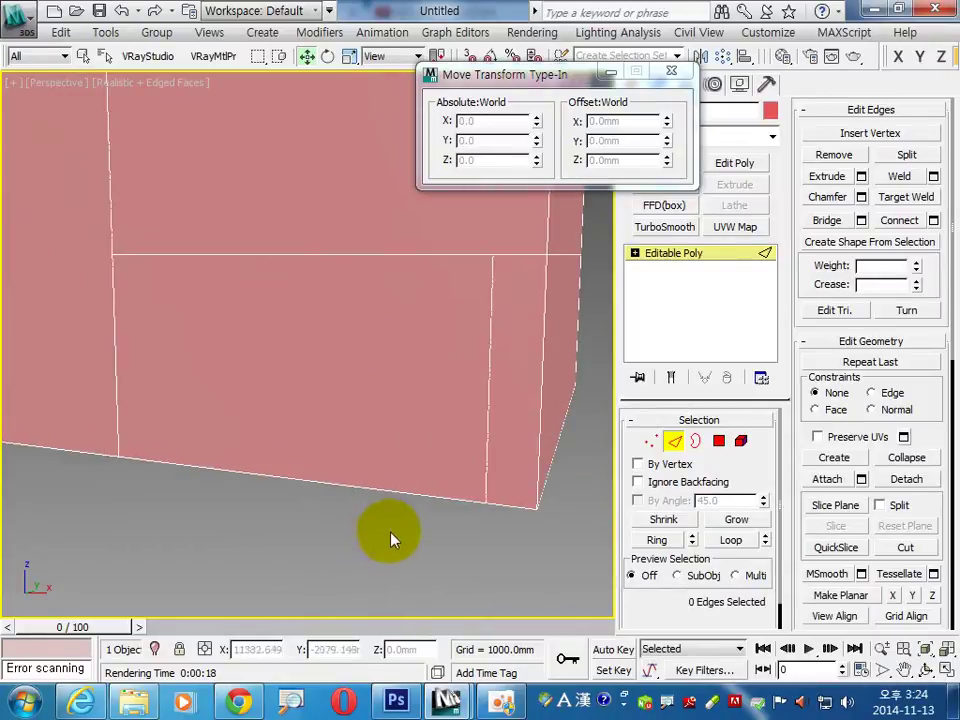
scroll(389, 533, "down", 3)
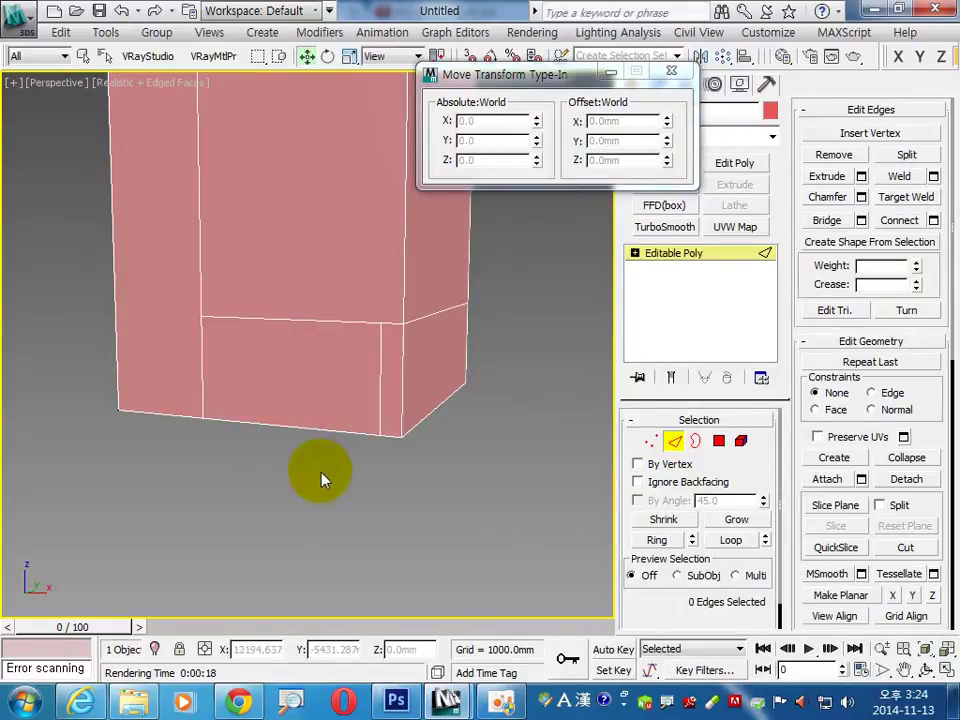
left_click(718, 442)
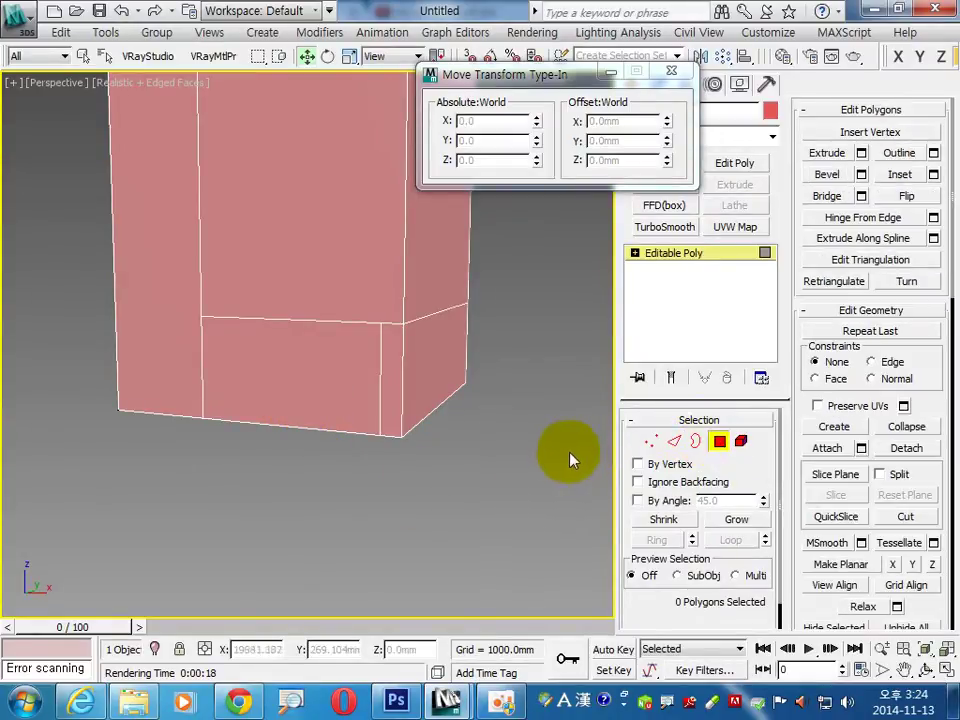
Step: Delete the lower front and inner faces at the tower's base corner
left_click(288, 400)
key("Delete")
left_click(321, 403)
key("Delete")
left_click(343, 347)
key("Delete")
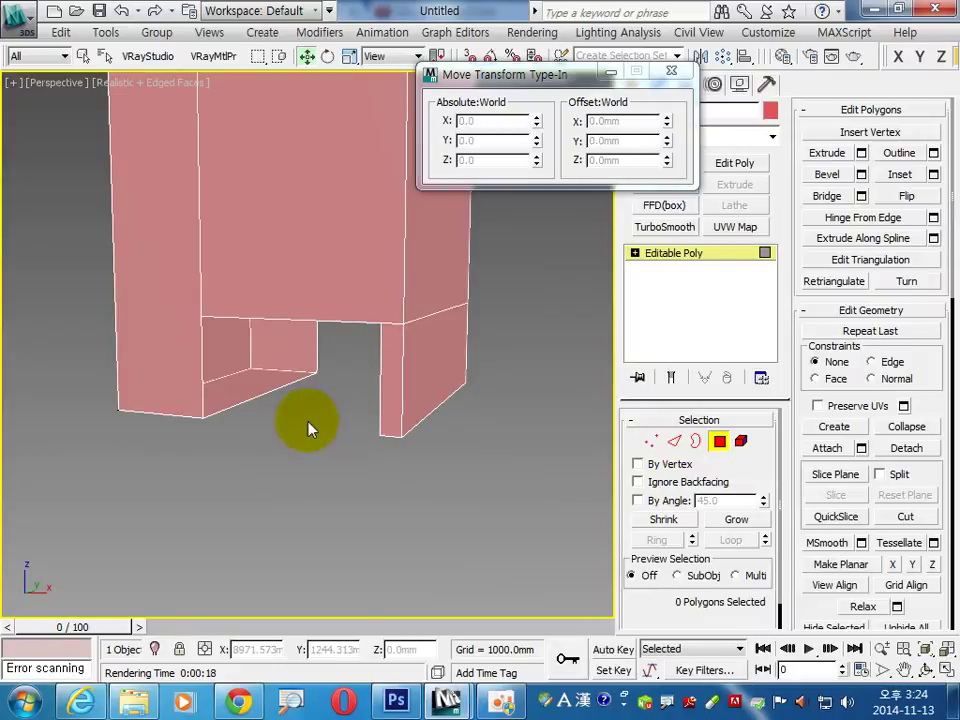
middle_click_drag(311, 429, 315, 371, "alt")
Step: Cap the resulting open border with a single new polygon
left_click(700, 442)
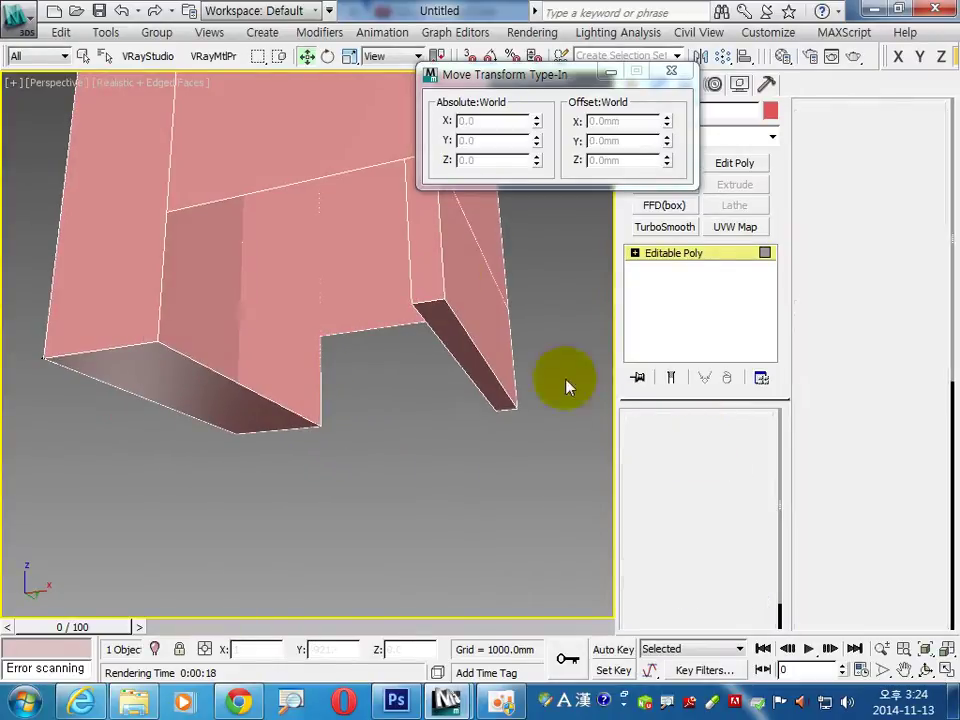
left_click(312, 182)
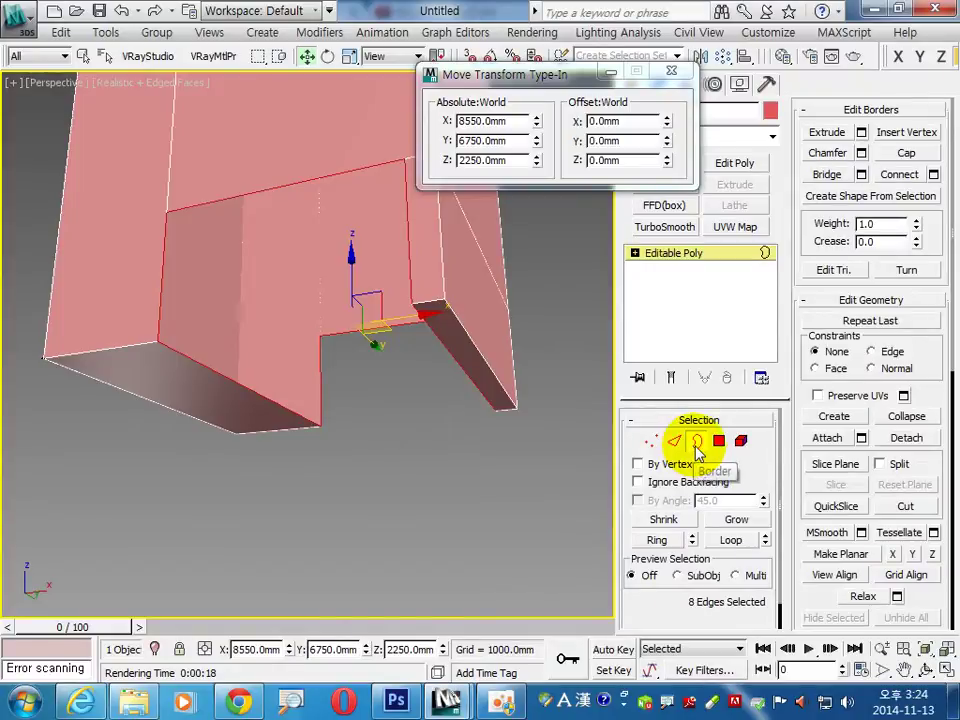
left_click(906, 153)
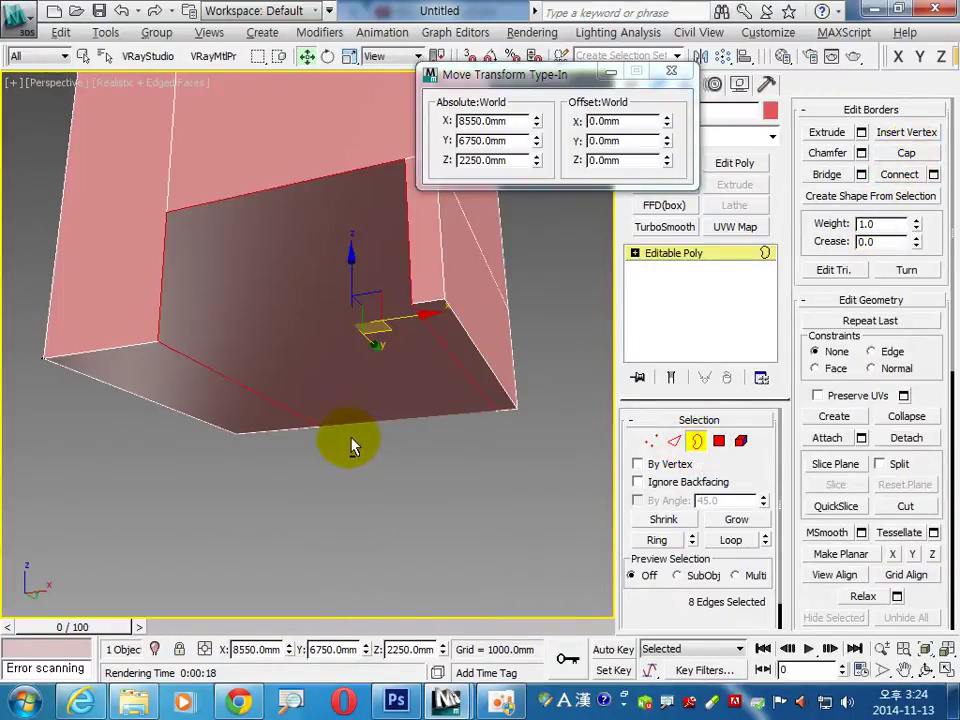
middle_click_drag(354, 446, 343, 482, "alt")
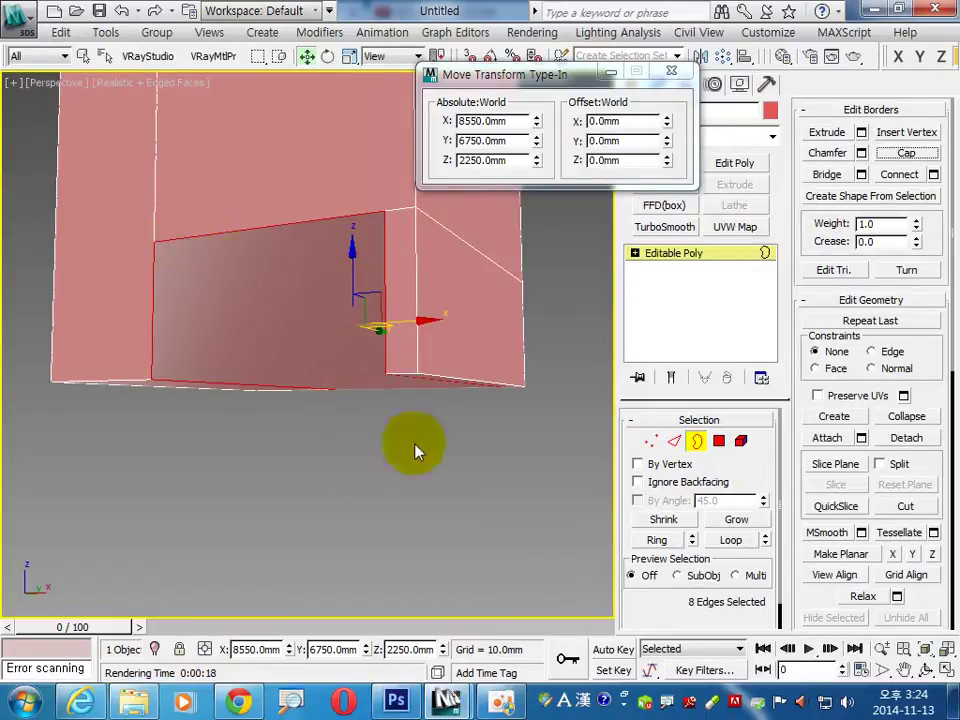
left_click(650, 441)
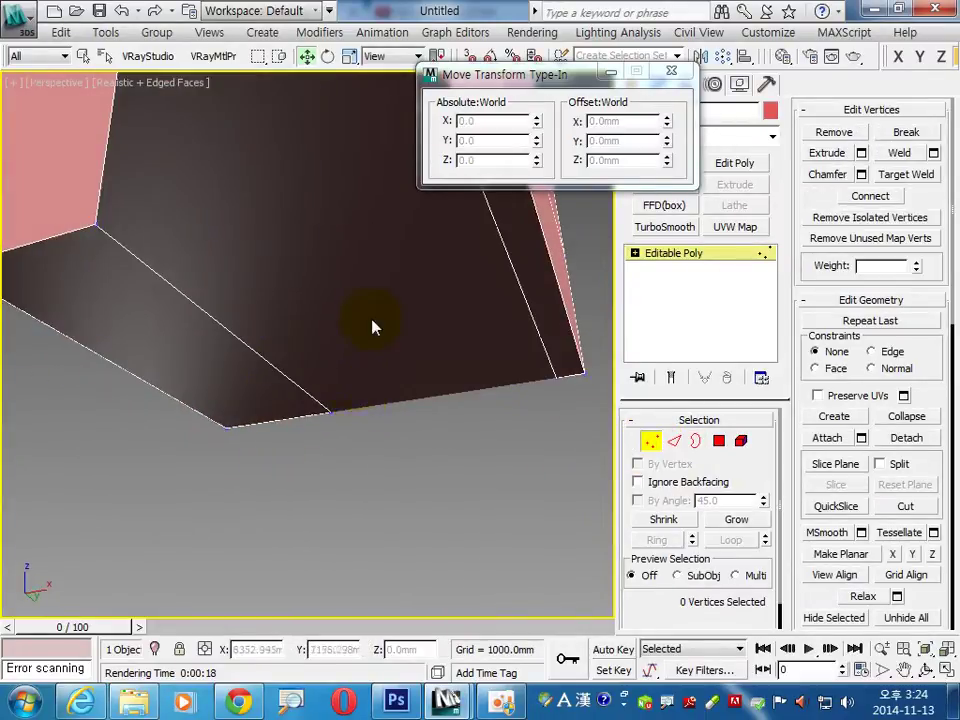
Step: Cut a new edge across the cap face from its upper-left corner vertex to its lower vertex
scroll(365, 400, "up", 5)
left_click(905, 507)
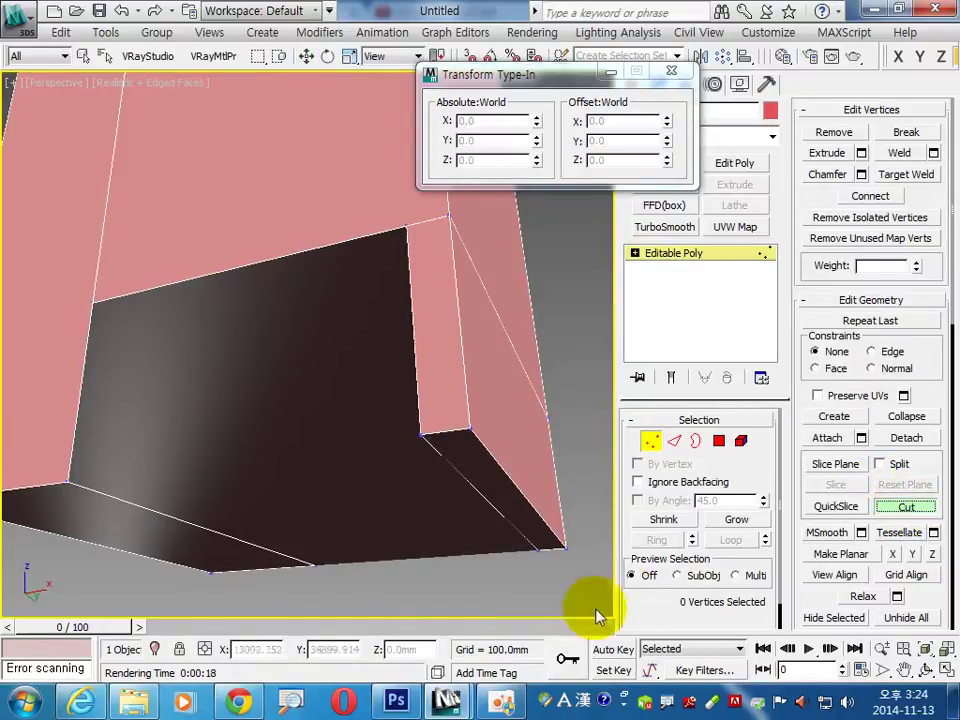
left_click(651, 445)
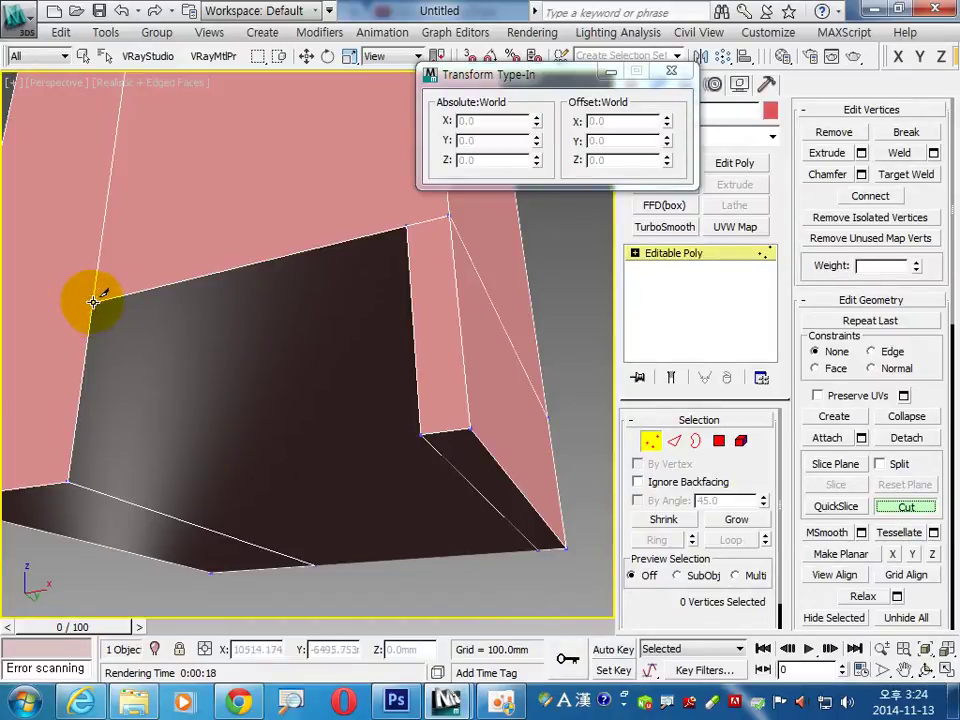
left_click(93, 301)
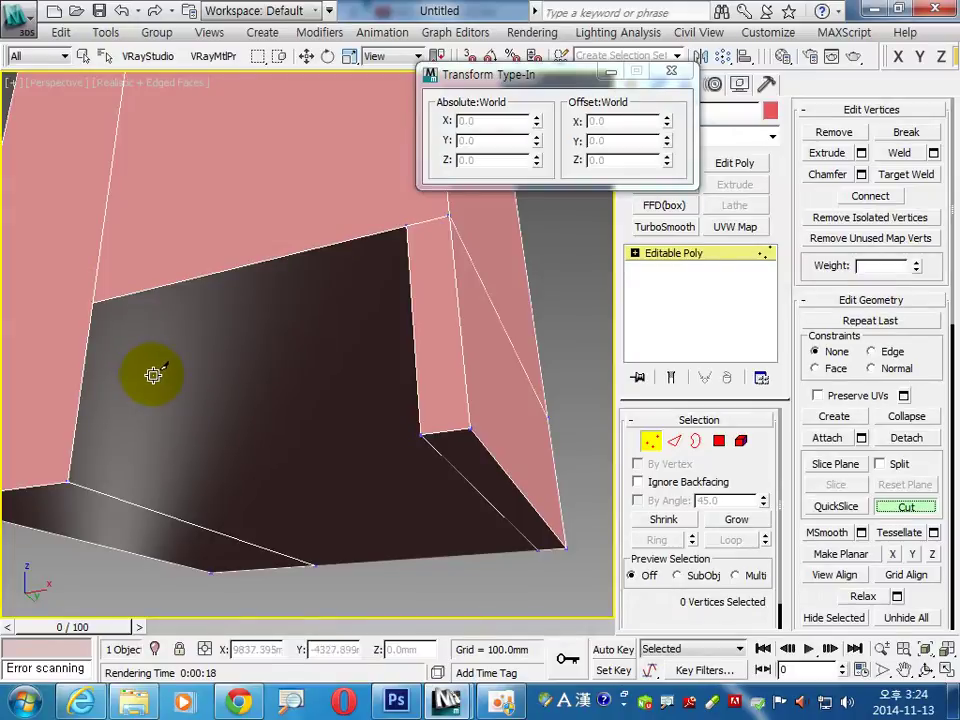
left_click(158, 288)
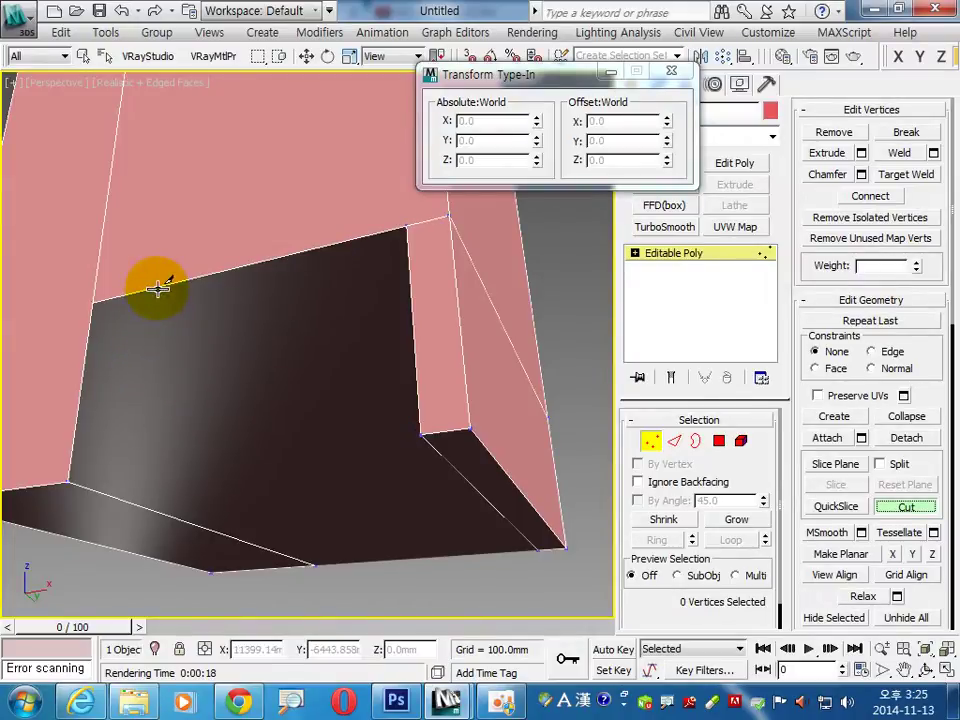
left_click(93, 301)
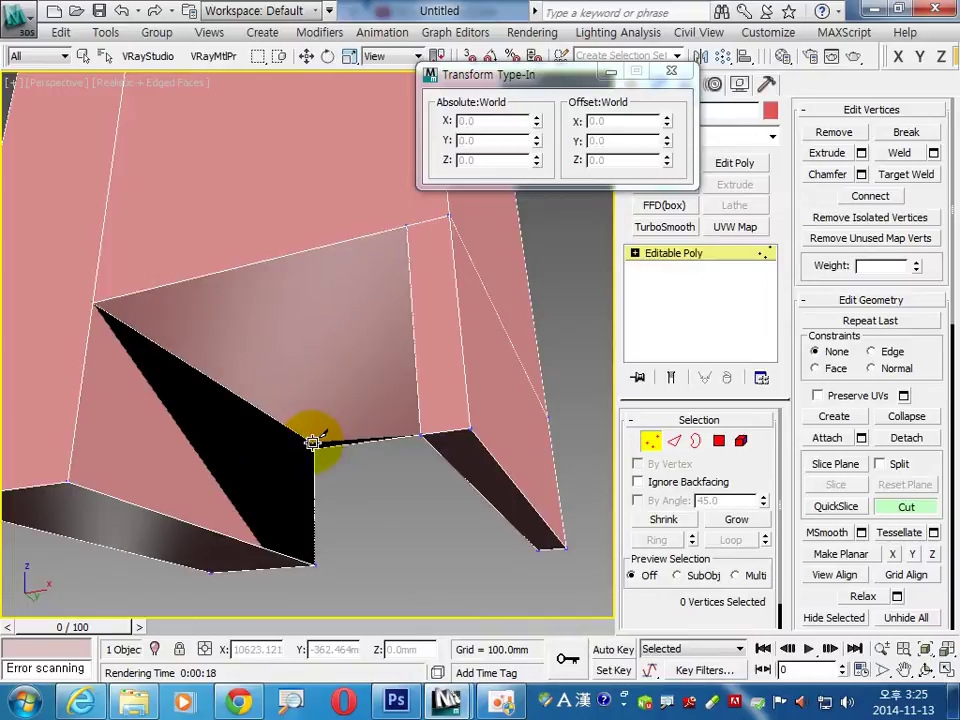
left_click(315, 450)
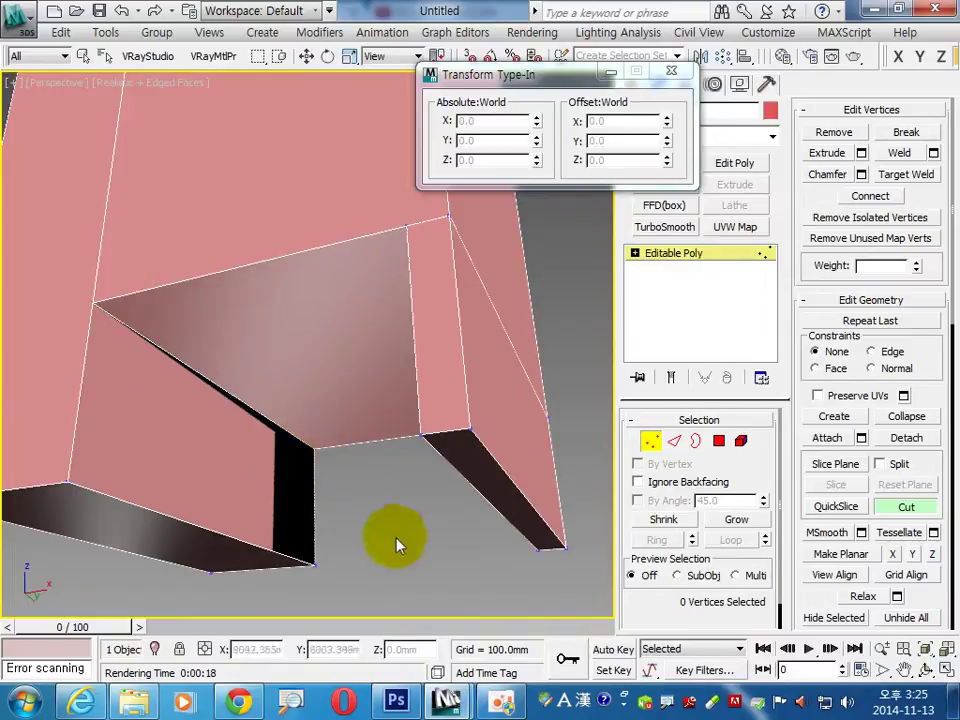
right_click(476, 486)
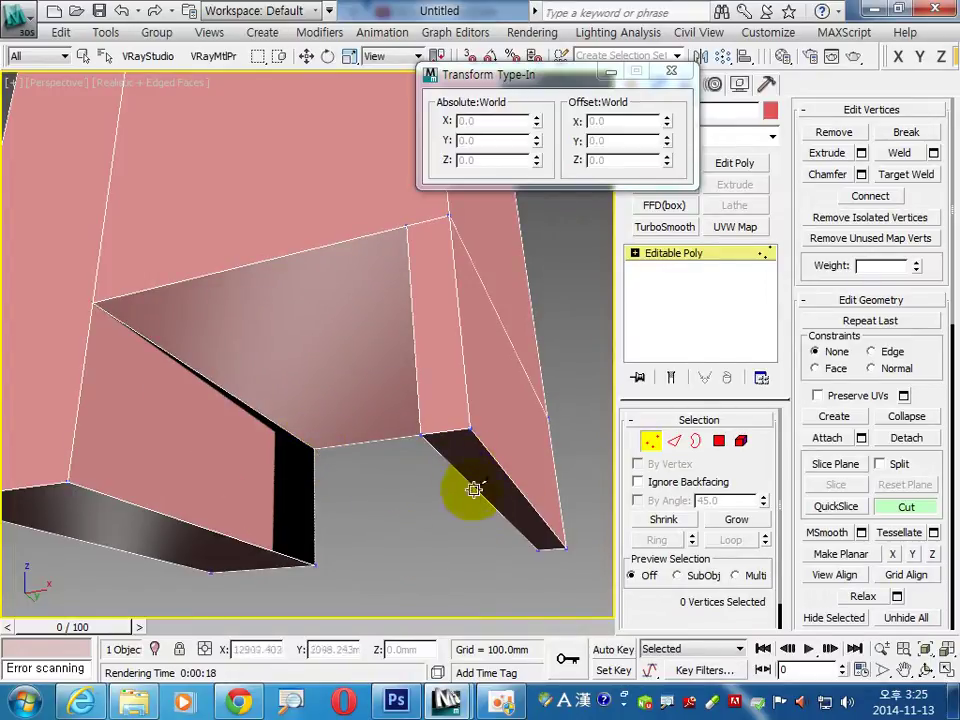
Step: Cut a second edge across the cap face between its upper and lower corner vertices
scroll(478, 521, "up", 3)
scroll(536, 510, "up", 3)
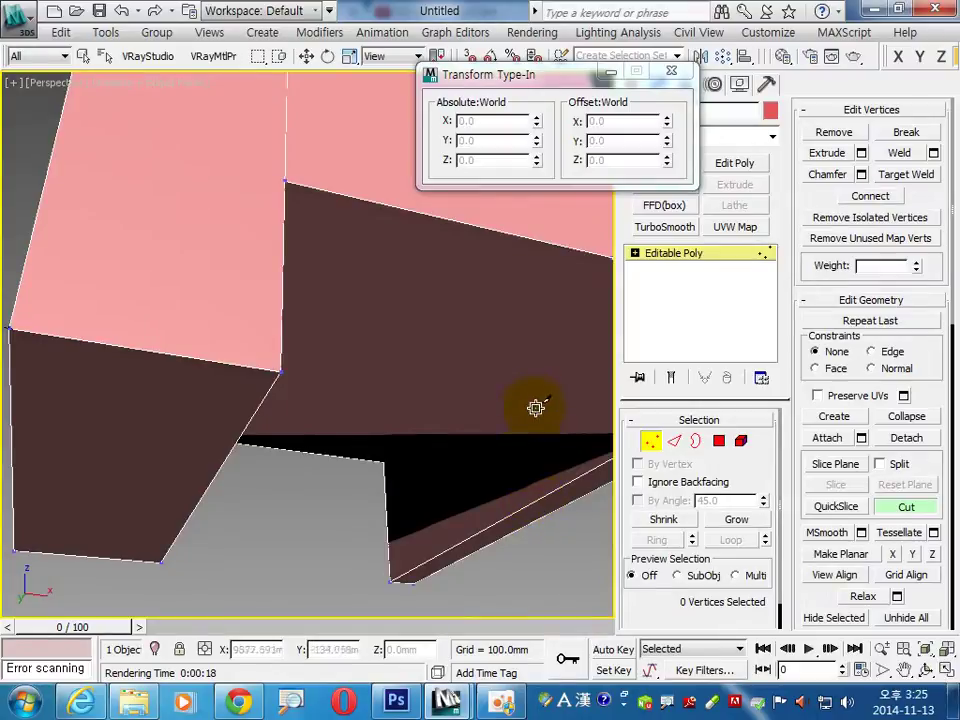
middle_click_drag(531, 403, 460, 428)
left_click(411, 313)
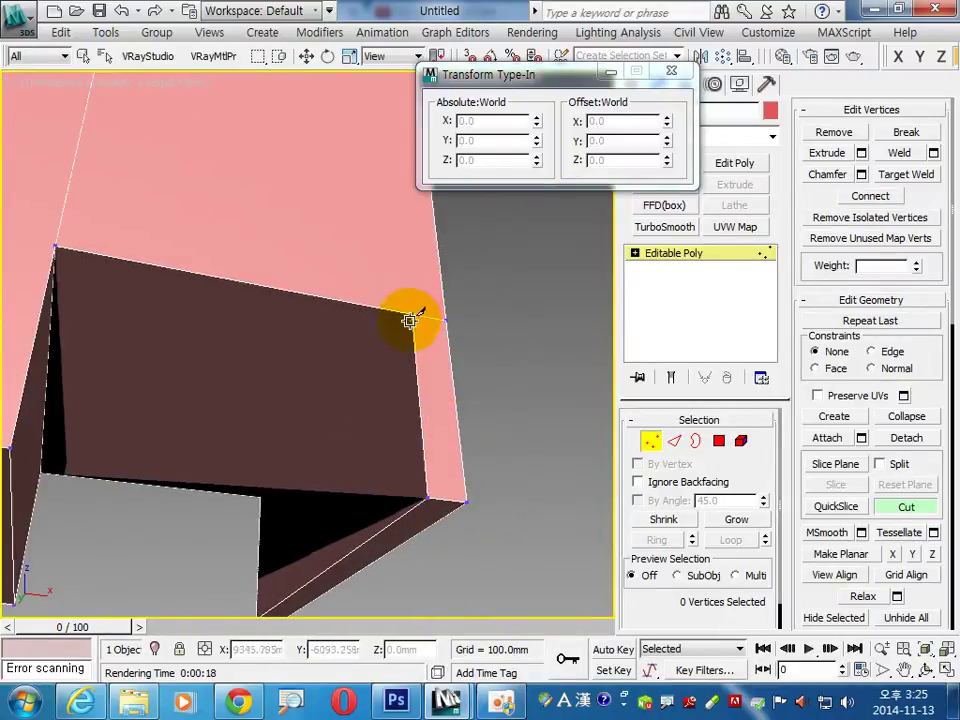
left_click(261, 497)
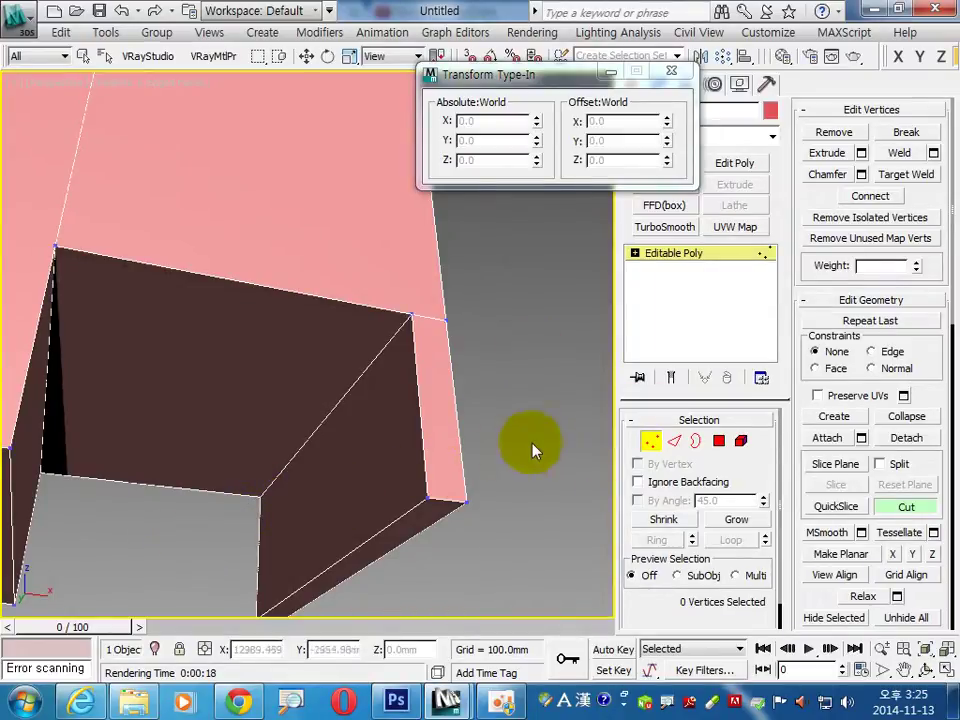
left_click(906, 506)
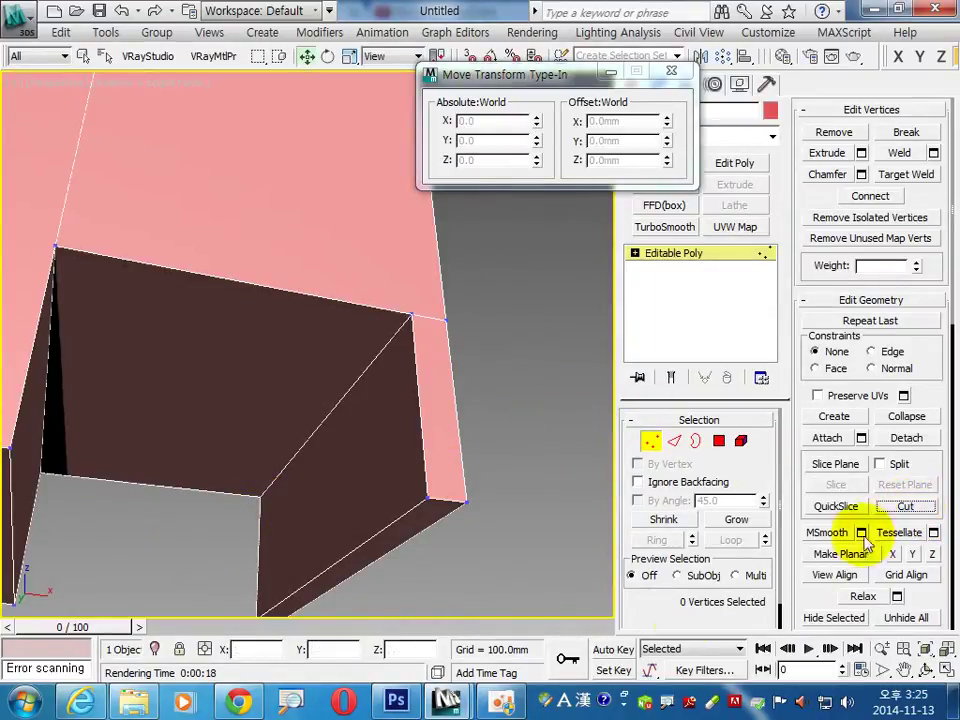
Step: In Configure Viewports, turn off Shadows and switch illumination to Default Lights
middle_click_drag(439, 467, 281, 380)
scroll(330, 432, "up", 2)
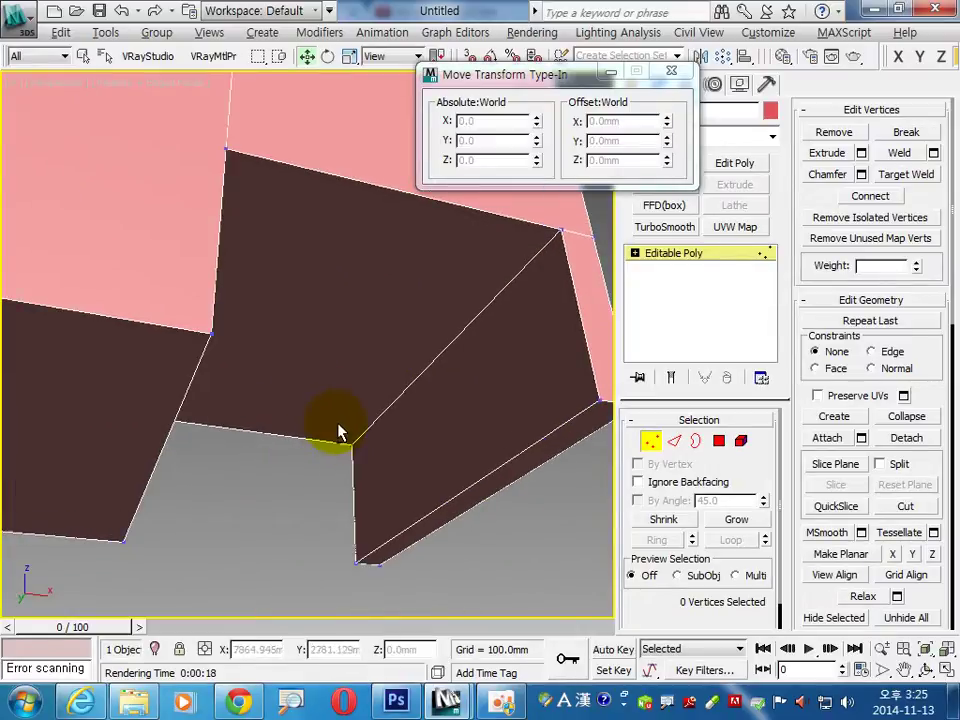
scroll(338, 432, "down", 3)
scroll(317, 463, "down", 1)
mouse_move(312, 467)
middle_mouse_down("alt")
mouse_move(289, 439)
mouse_move(355, 474)
middle_mouse_up("alt")
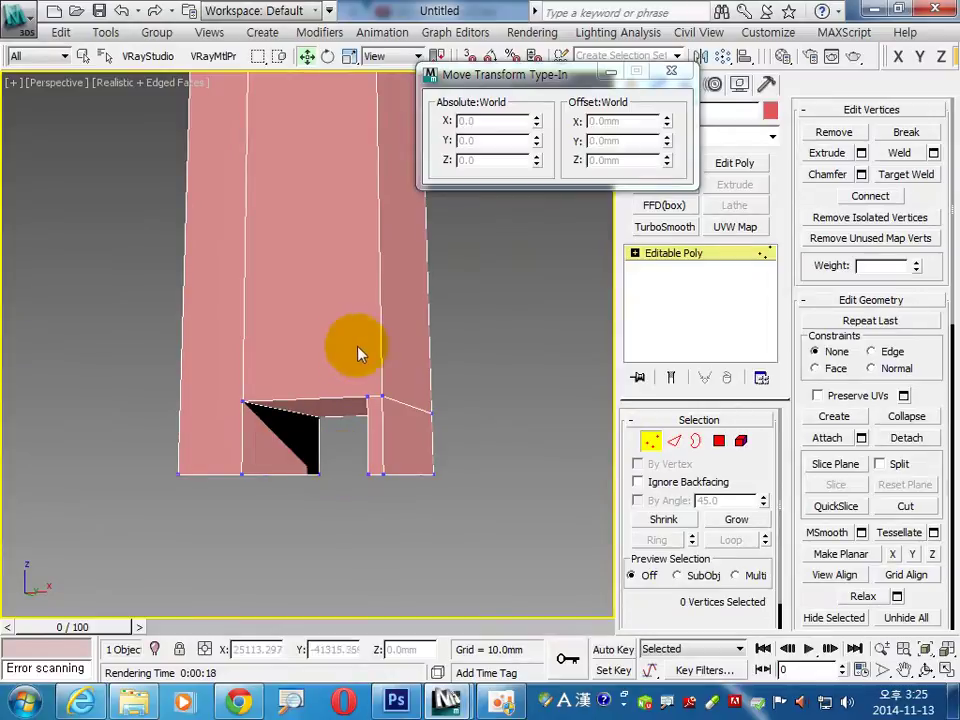
middle_click_drag(334, 343, 362, 456, "alt")
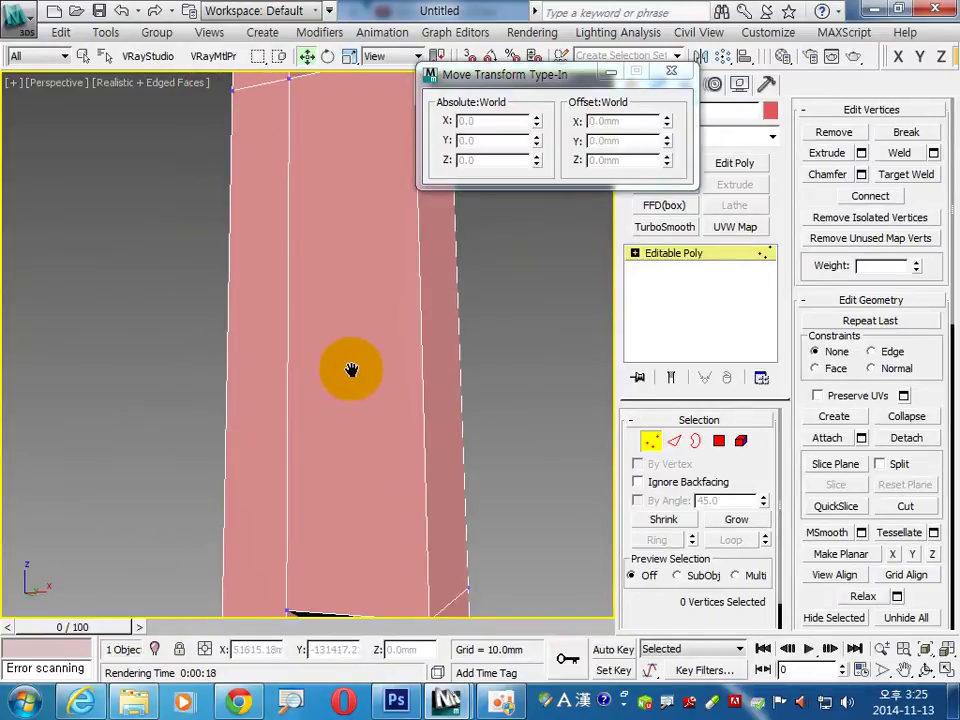
scroll(362, 372, "down", 2)
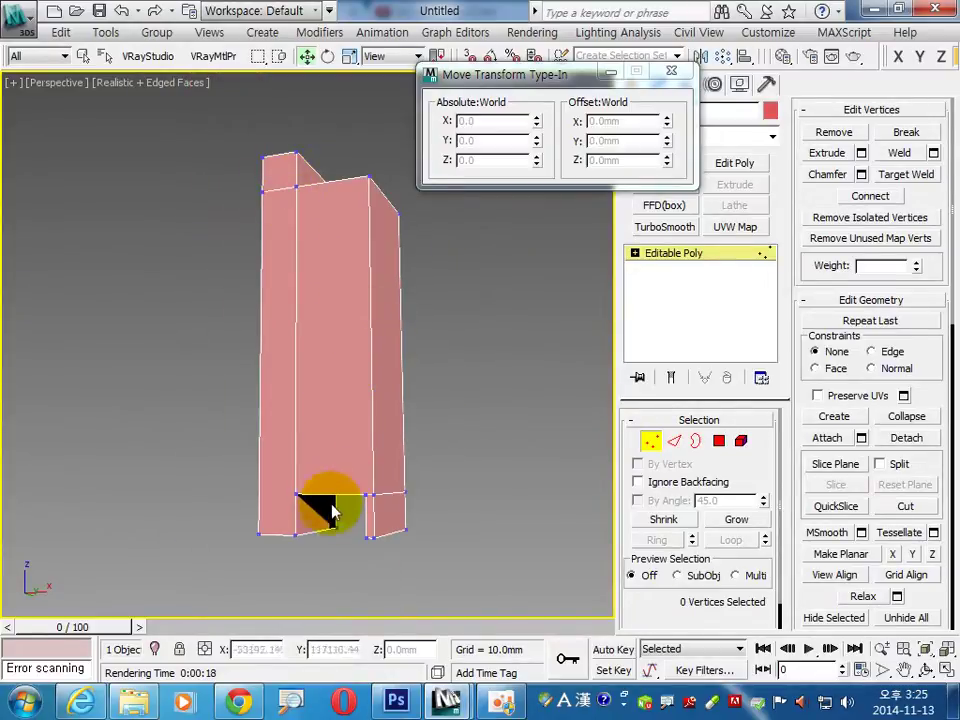
left_click(14, 84)
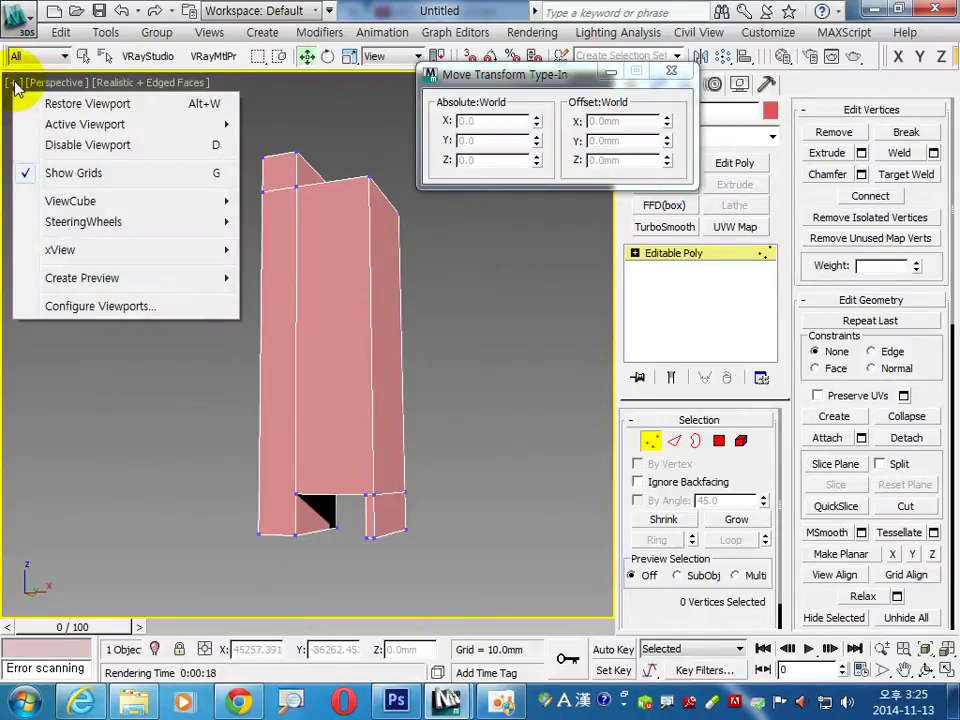
left_click(118, 305)
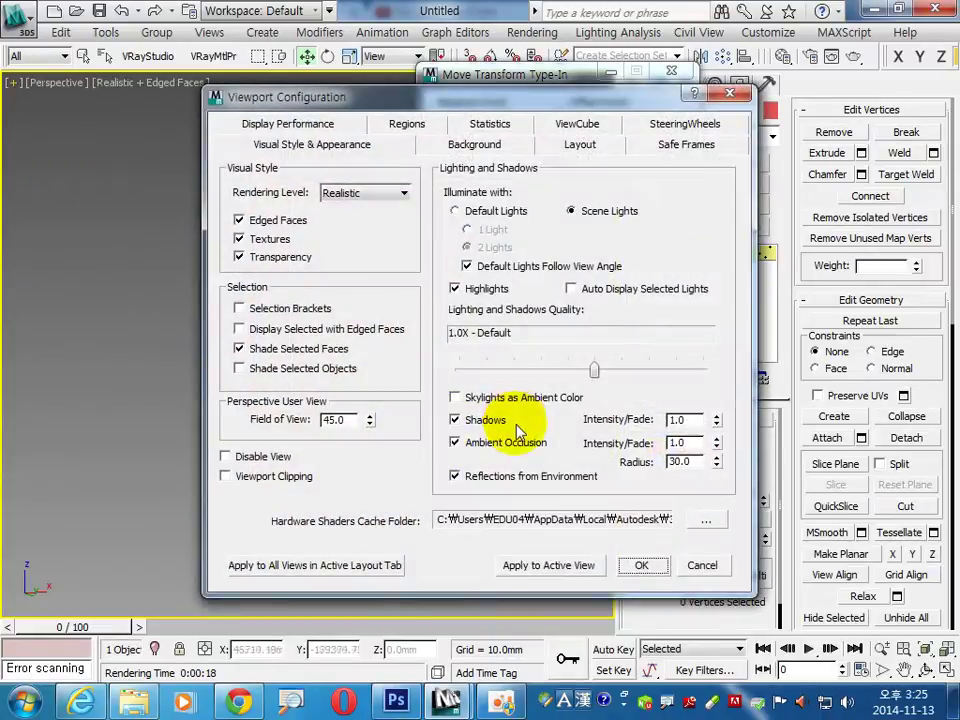
left_click(456, 420)
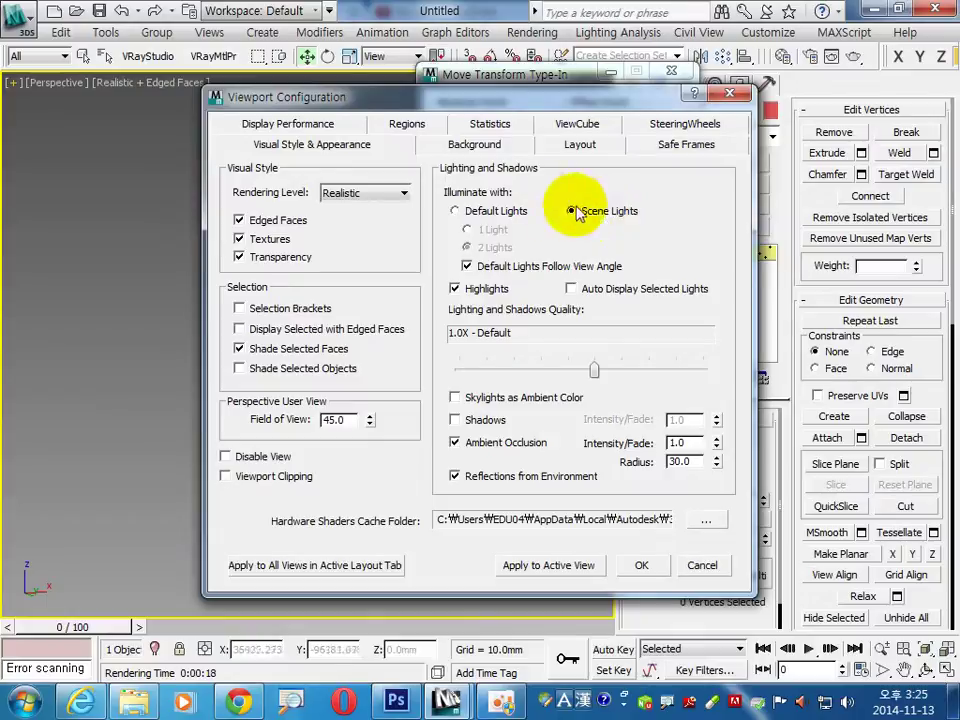
left_click(457, 211)
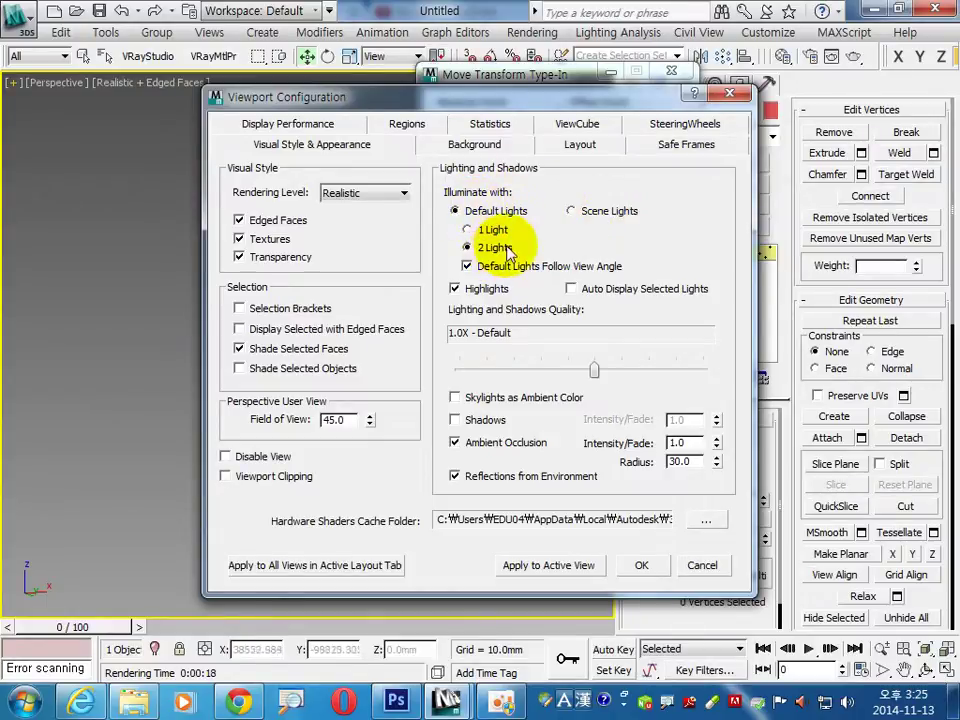
left_click(289, 563)
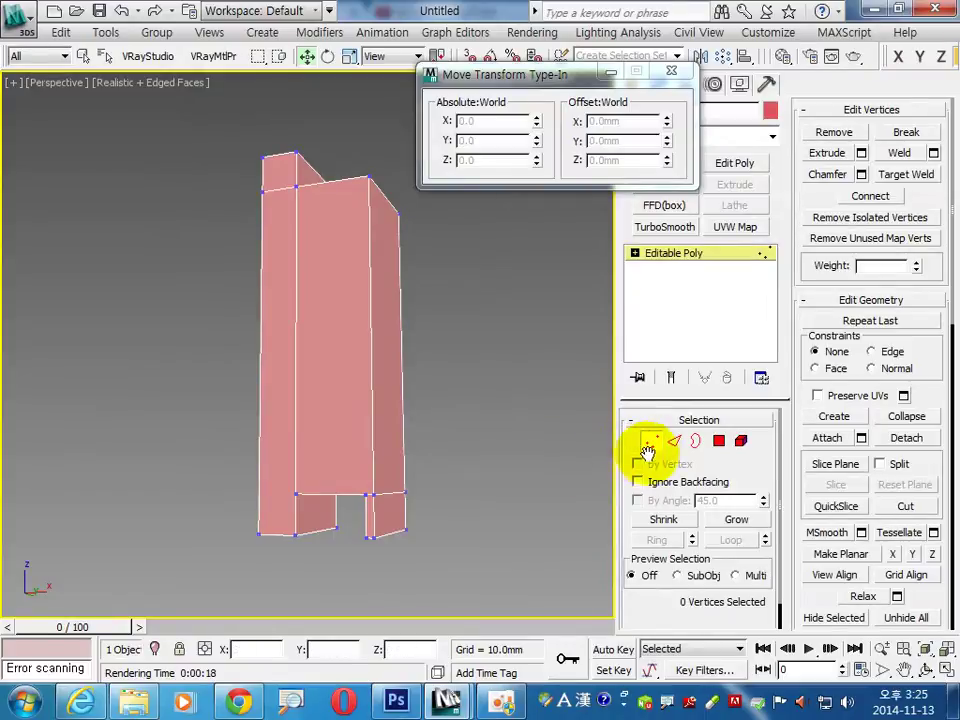
Step: Switch to Edge level with nothing selected, and check the reference building photo in Chrome
mouse_move(386, 450)
middle_mouse_down("alt")
mouse_move(343, 471)
mouse_move(291, 527)
mouse_move(343, 537)
middle_mouse_up("alt")
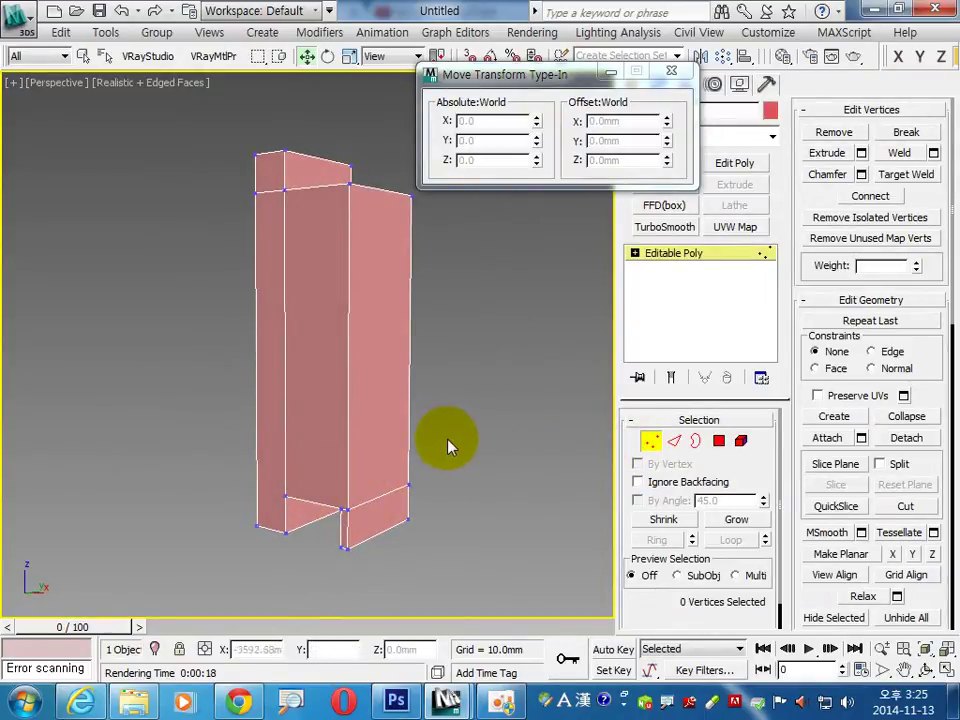
left_click(676, 443)
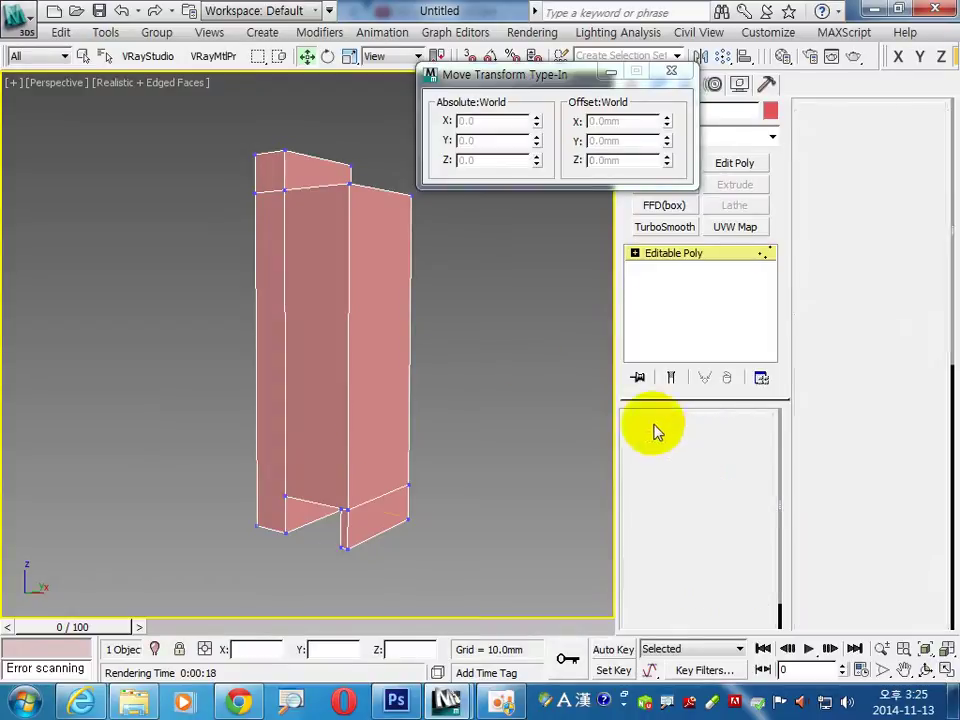
left_click(514, 321)
left_click(246, 703)
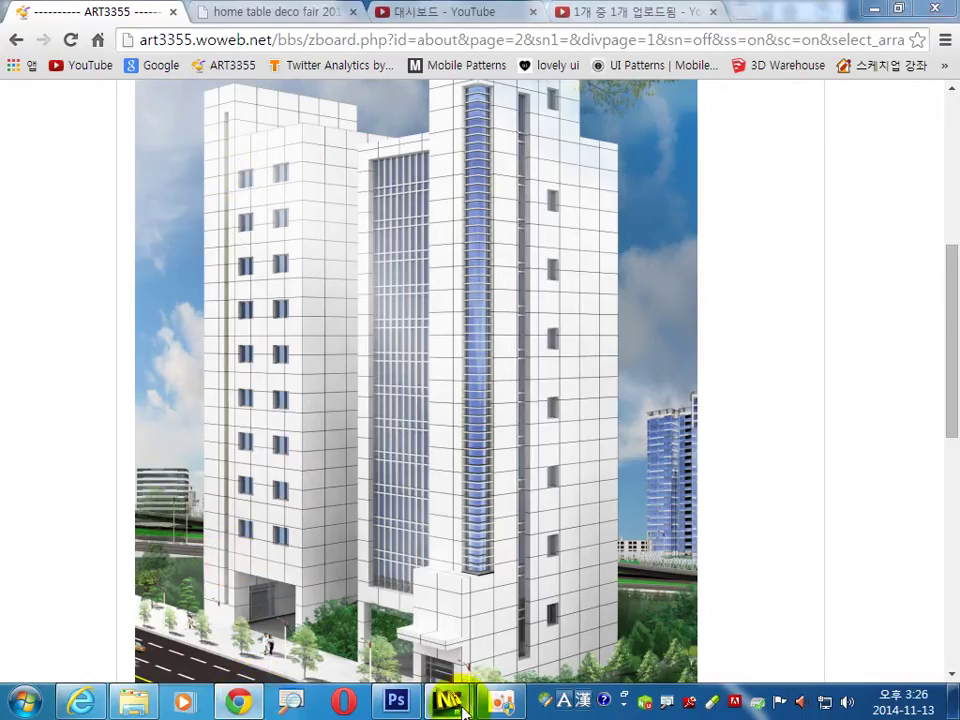
mouse_move(447, 701)
left_click(343, 621)
Step: Connect the top and bottom front edges with 2 segments, then view the front head-on
left_click(321, 190)
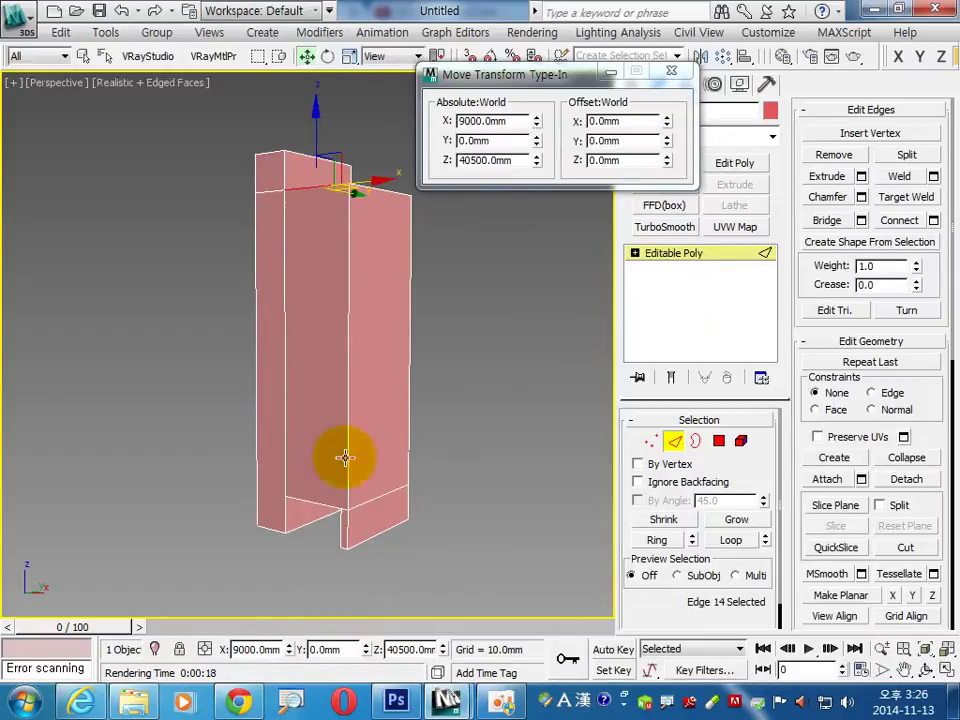
left_click(317, 504, "ctrl")
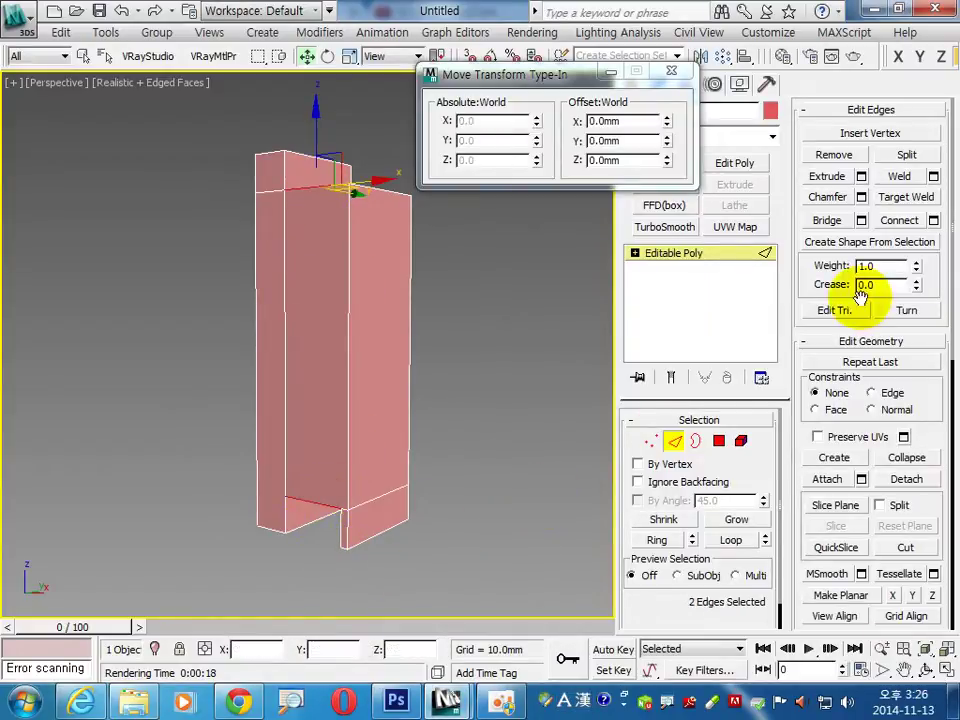
left_click(933, 220)
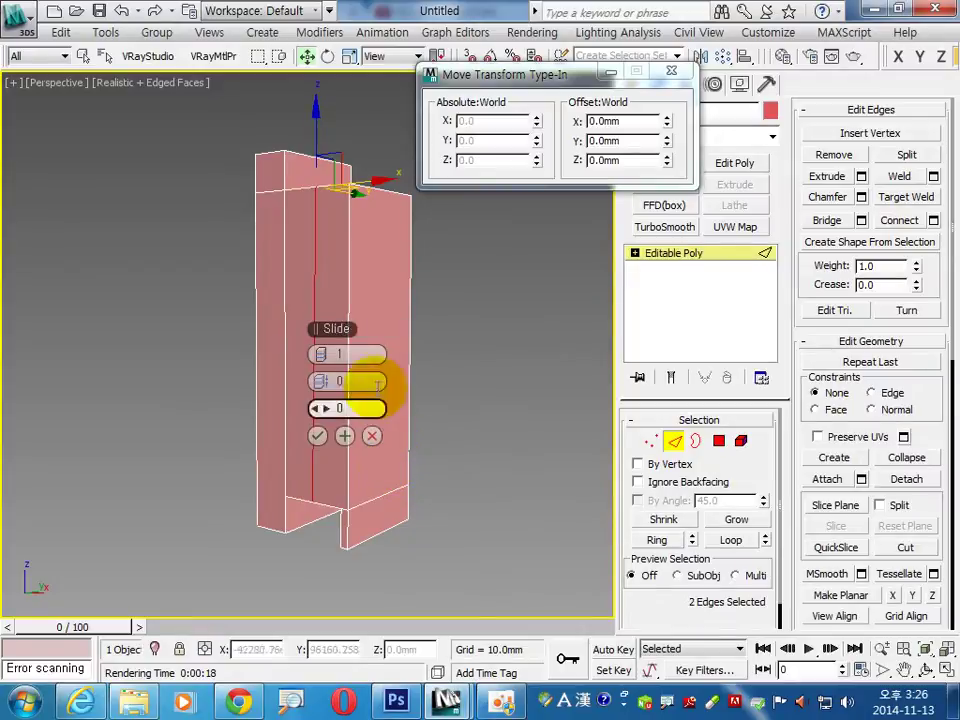
left_click(340, 354)
type("2")
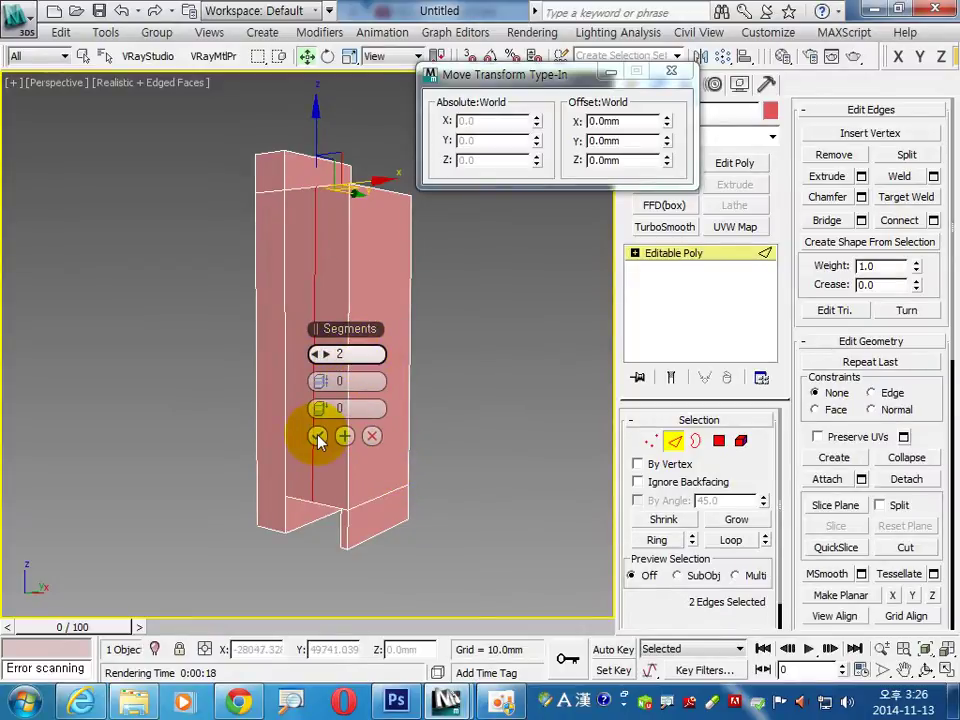
left_click(318, 438)
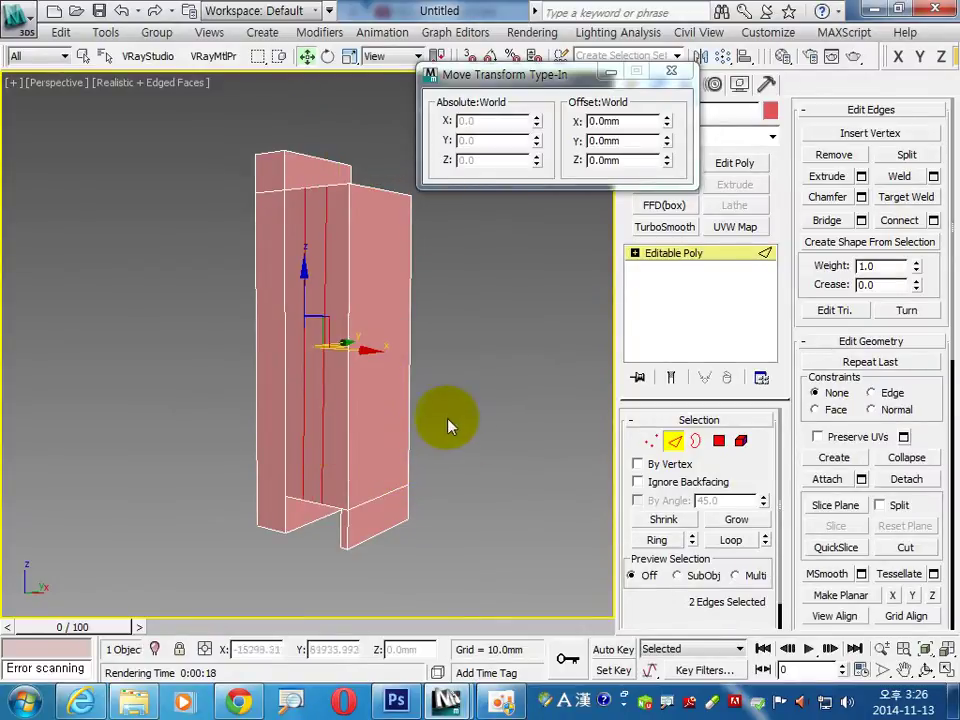
mouse_move(390, 440)
middle_mouse_down("alt")
mouse_move(407, 454)
mouse_move(418, 439)
middle_mouse_up("alt")
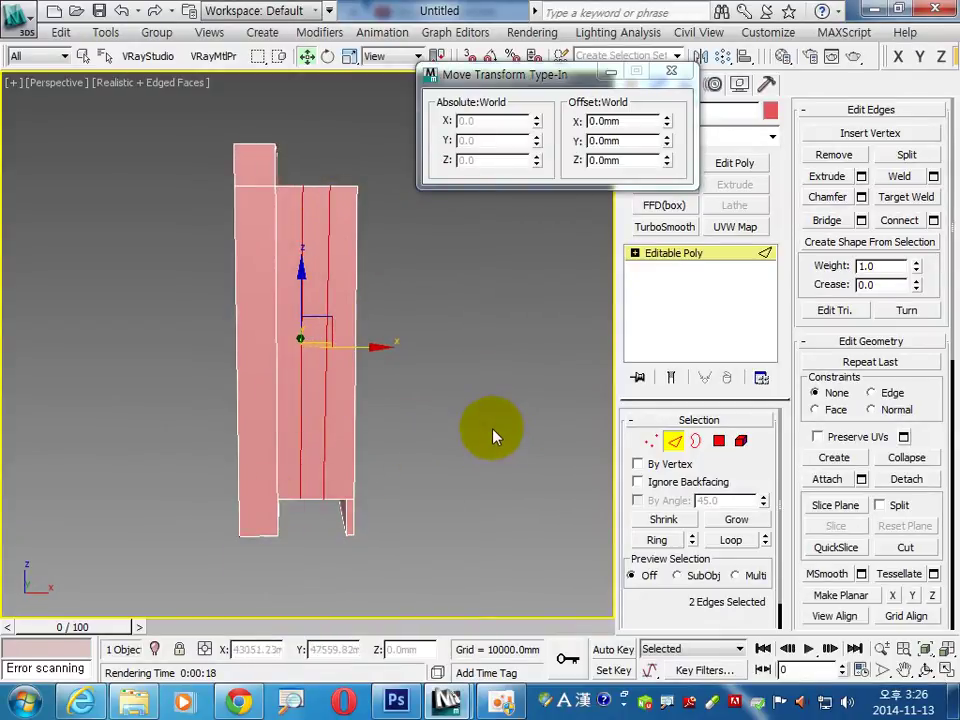
mouse_move(385, 207)
left_mouse_down()
mouse_move(305, 213)
mouse_move(336, 208)
left_mouse_up()
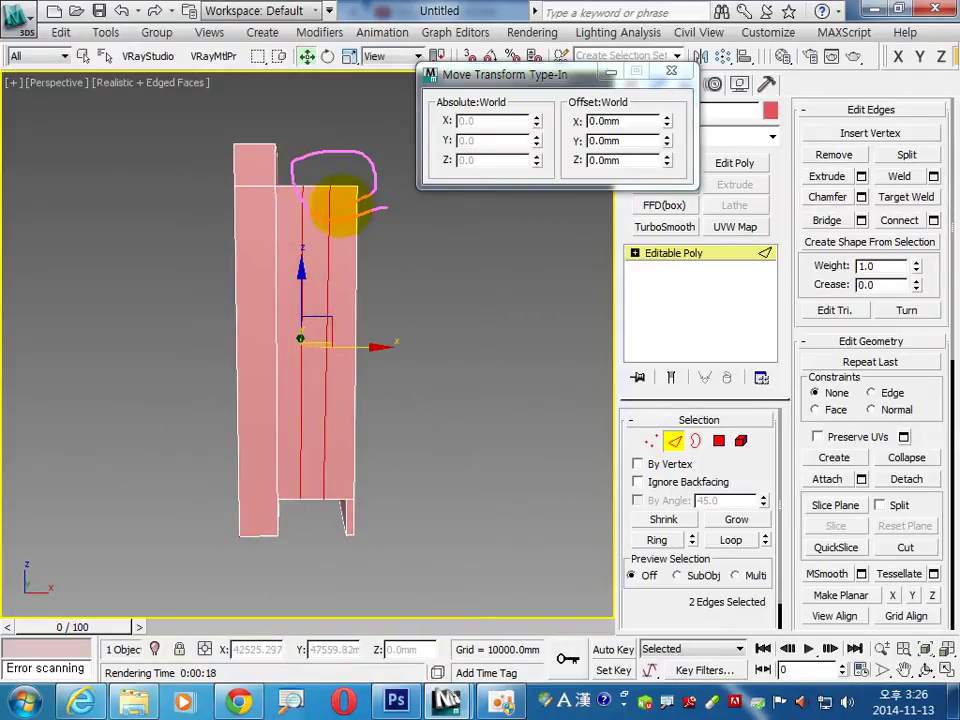
left_click_drag(399, 251, 505, 249)
mouse_move(341, 508)
left_mouse_down()
mouse_move(279, 493)
mouse_move(332, 510)
mouse_move(336, 482)
left_mouse_up()
mouse_move(400, 252)
left_mouse_down()
mouse_move(440, 515)
mouse_move(456, 418)
mouse_move(508, 245)
mouse_move(456, 258)
mouse_move(405, 510)
left_mouse_up()
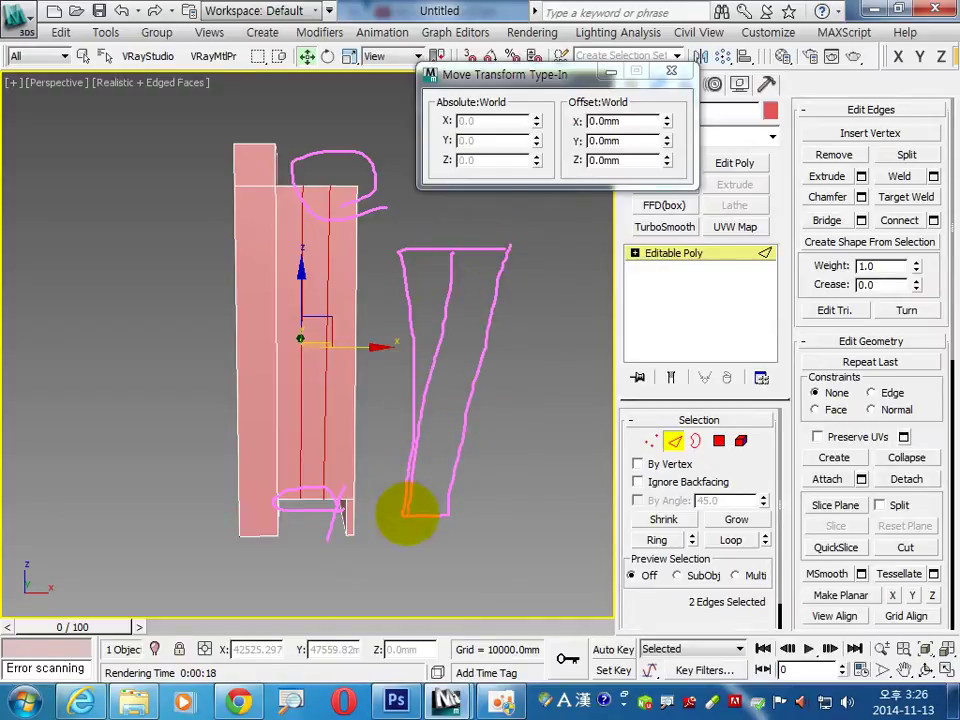
left_click_drag(476, 253, 433, 512)
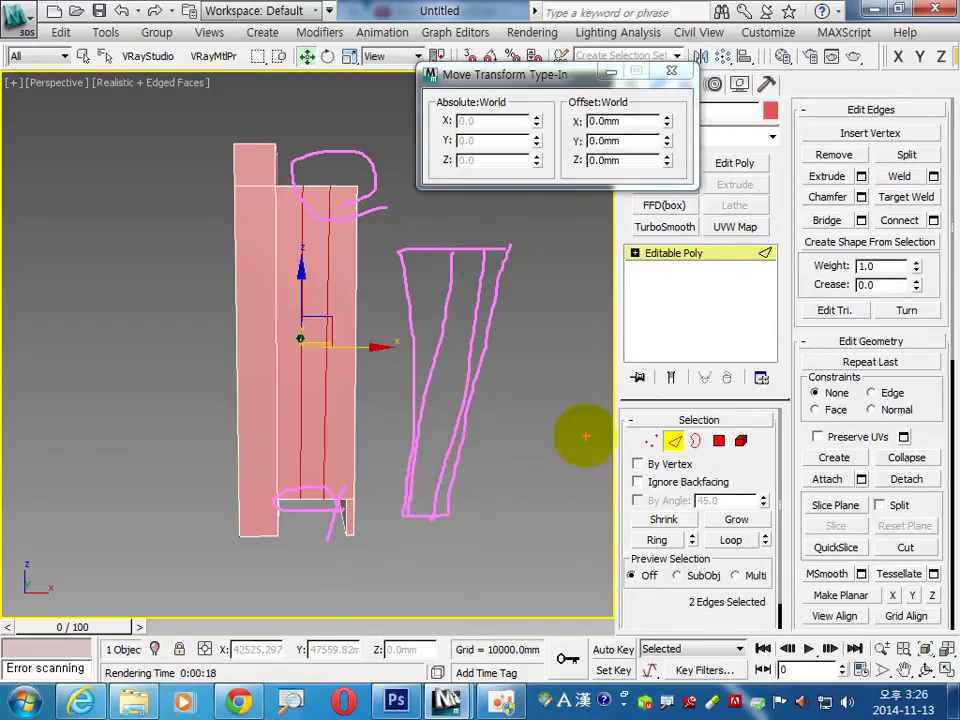
key("Escape")
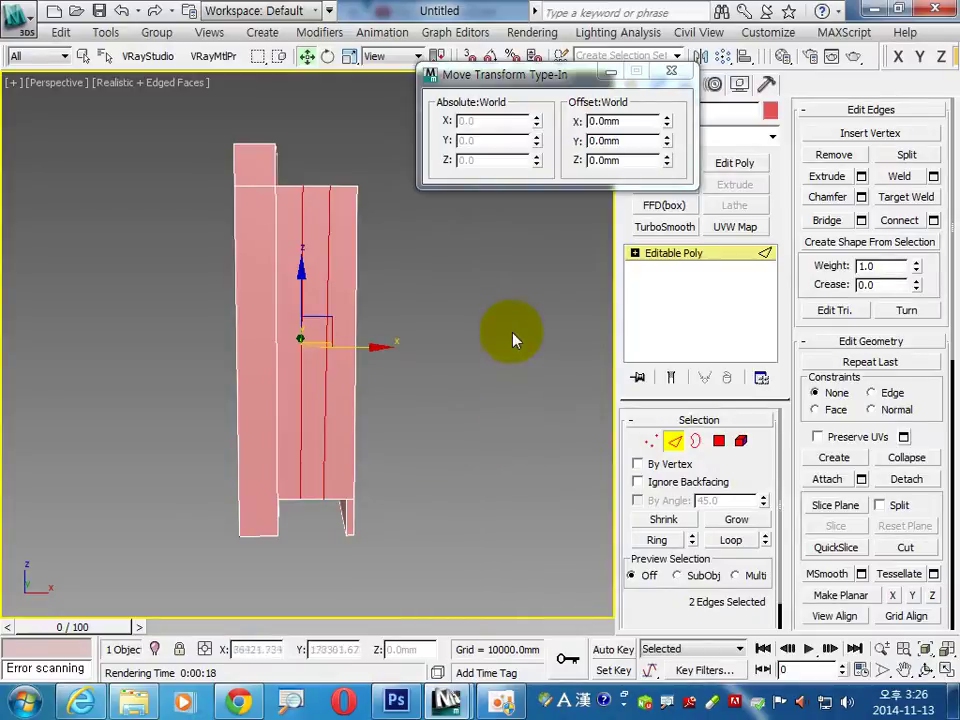
Step: Move the left edge's bottom vertex to X 7500 mm, under its top vertex
left_click(651, 441)
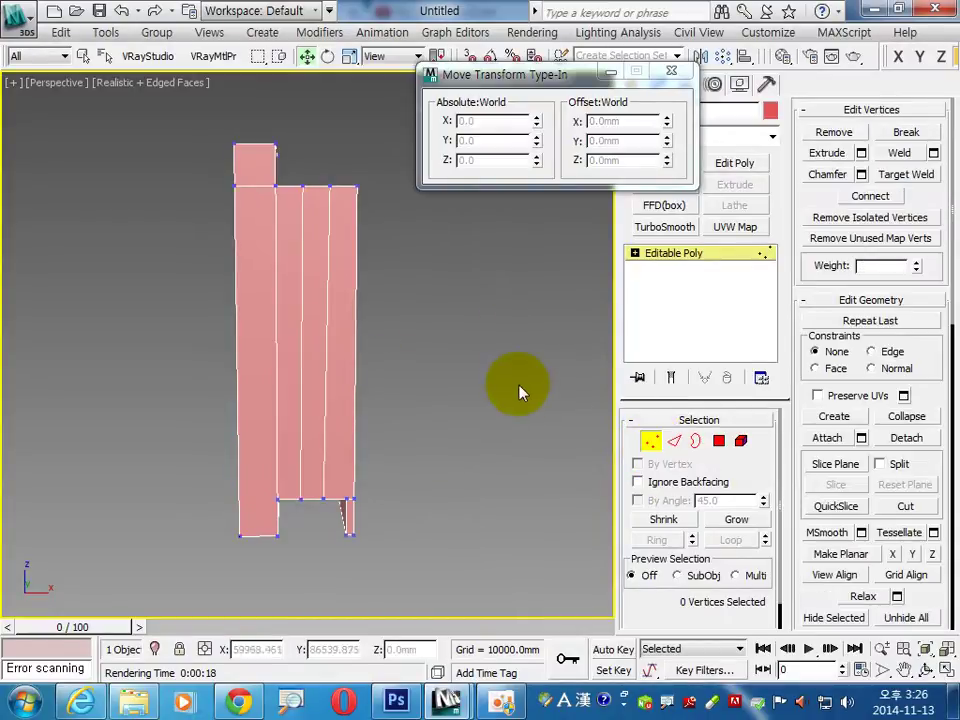
left_click(301, 187)
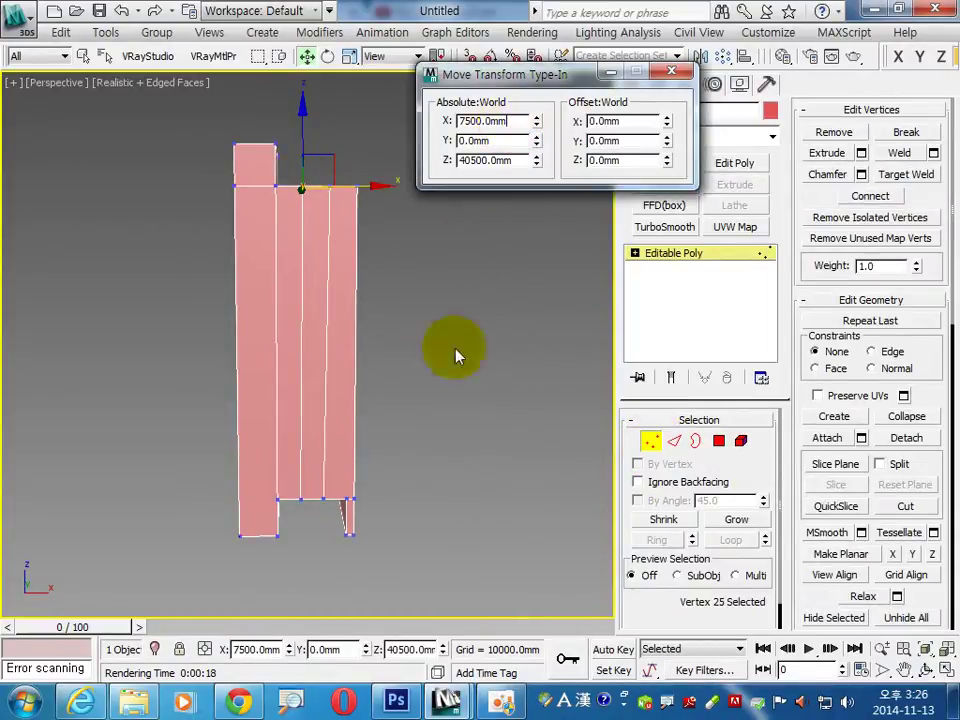
left_click(301, 500)
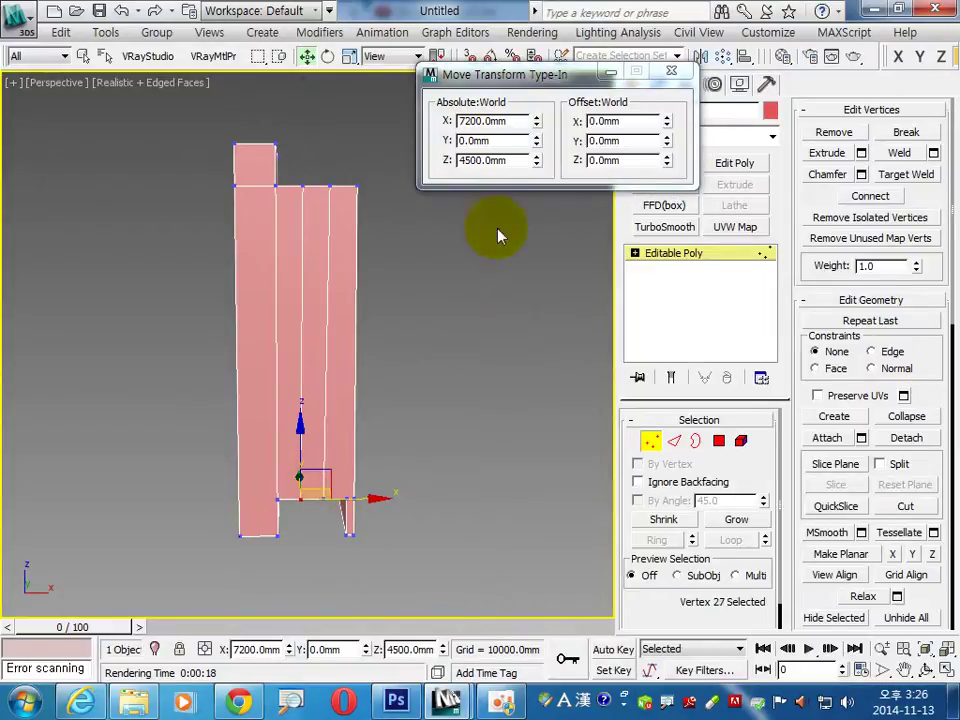
left_click(471, 120)
type("7")
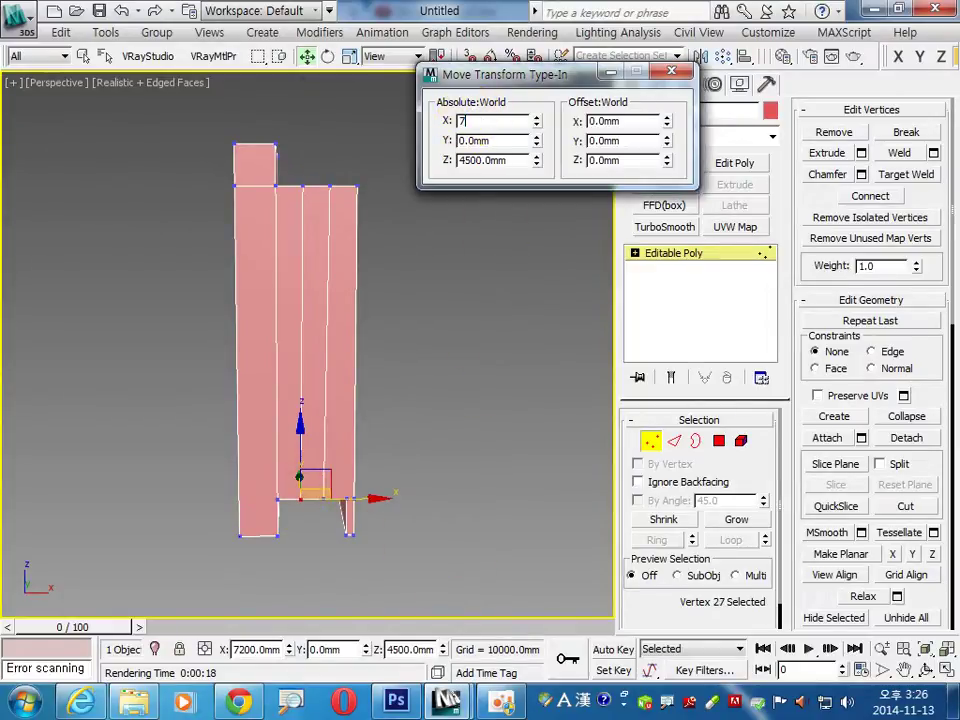
type("50")
key("Return")
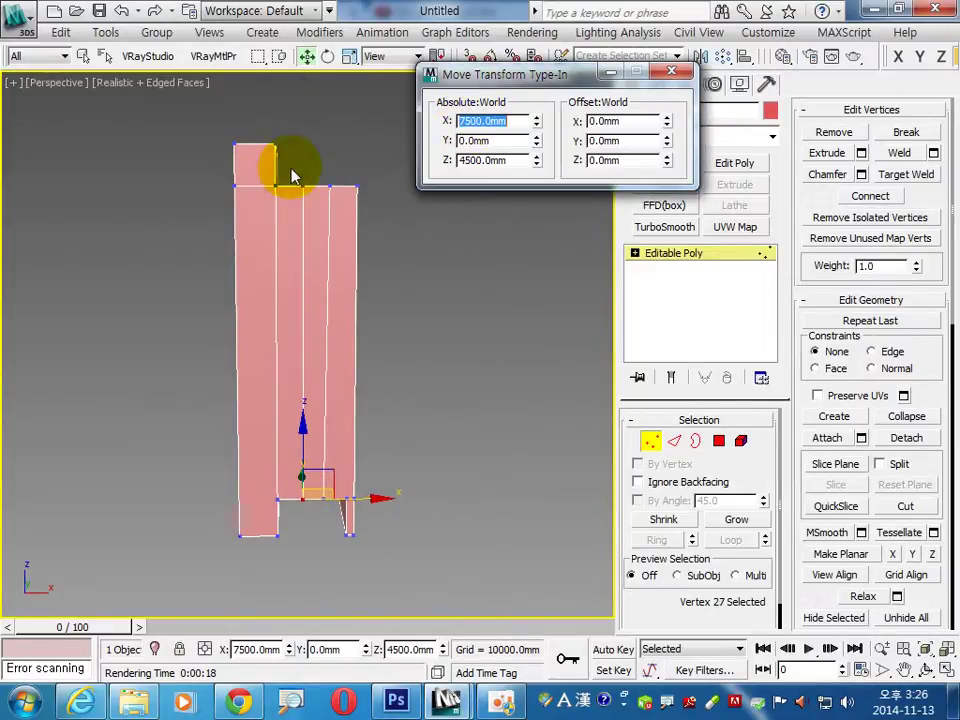
left_click(340, 234)
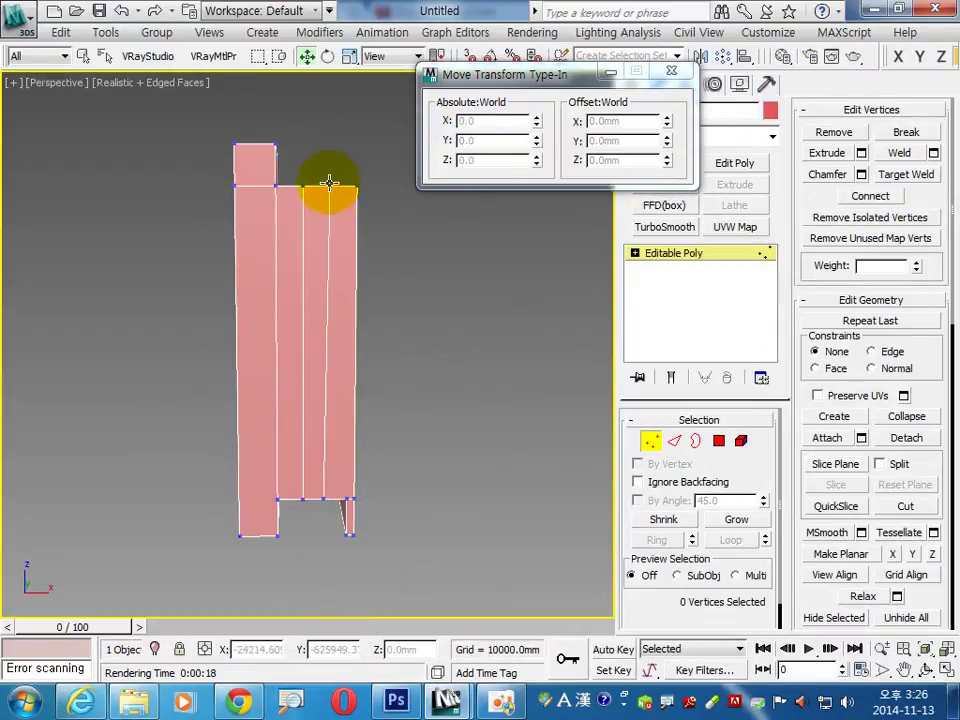
Step: Move the right edge's bottom vertex to X 10500 mm, under its top vertex
left_click(327, 187)
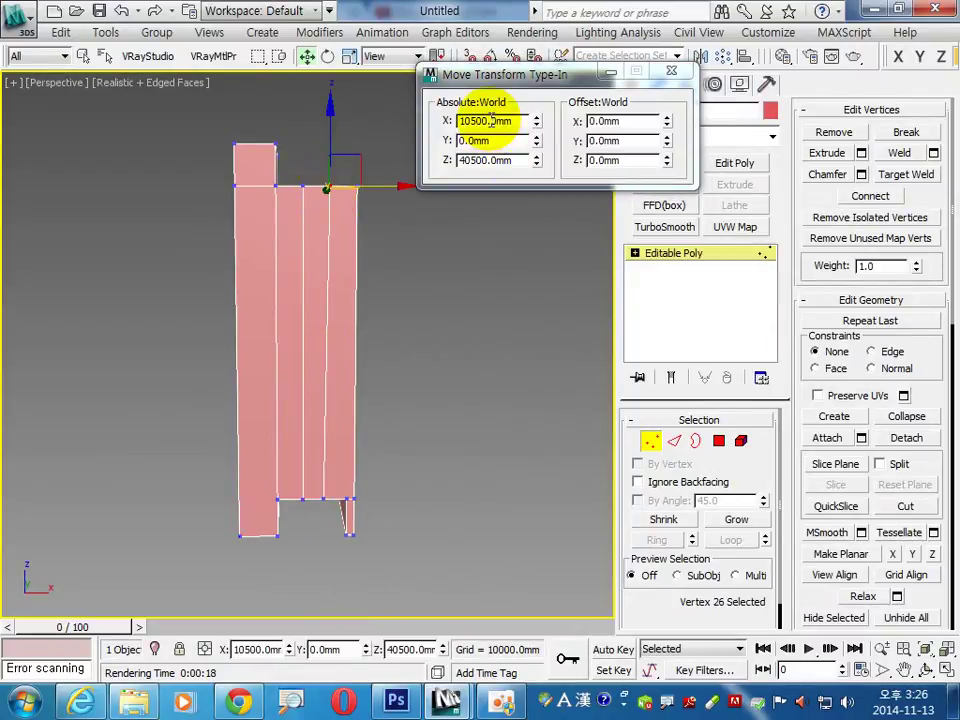
left_click(322, 495)
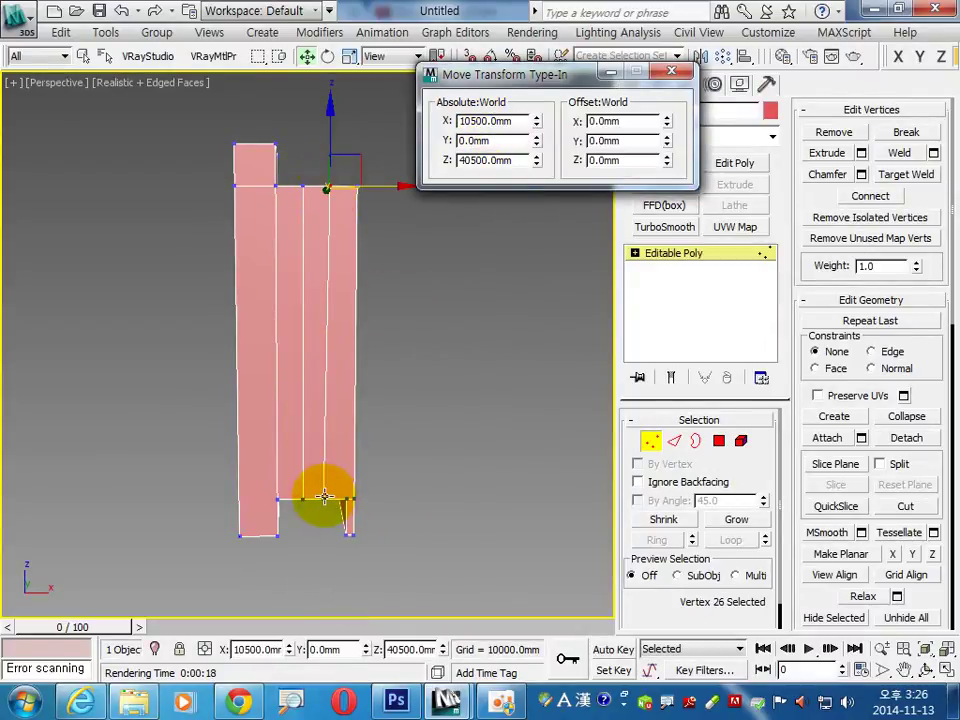
double_click(478, 121)
type("105")
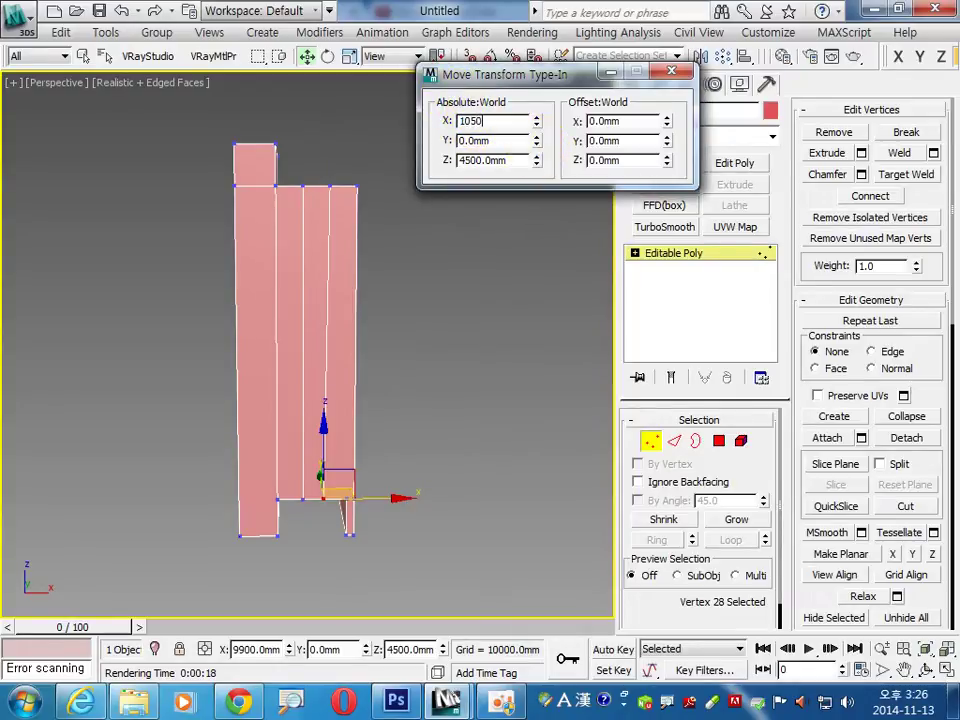
left_click(477, 311)
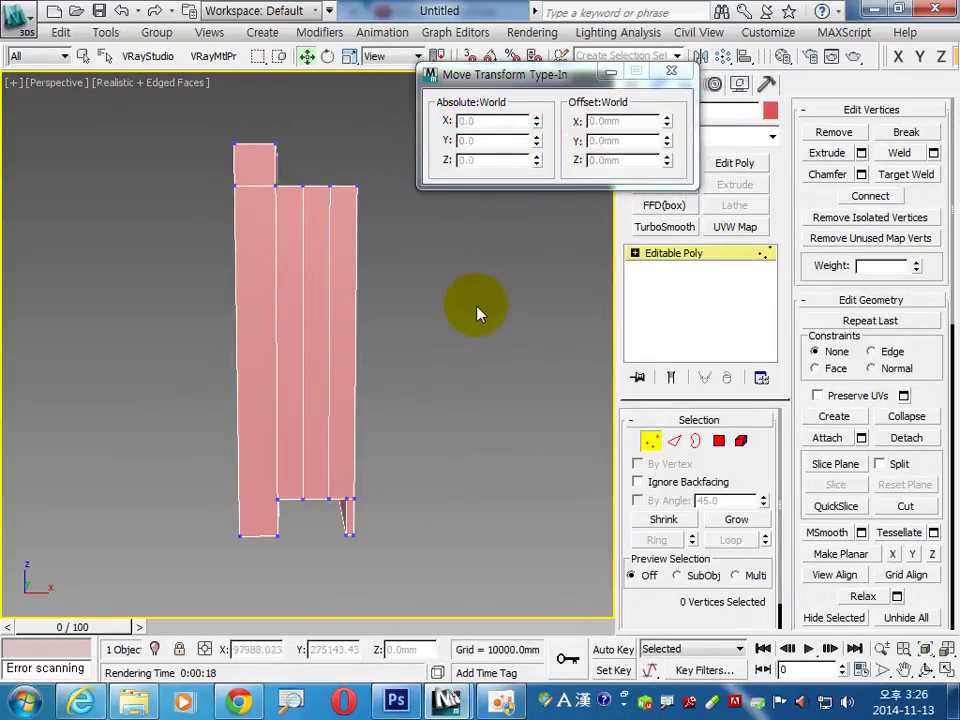
left_click(674, 440)
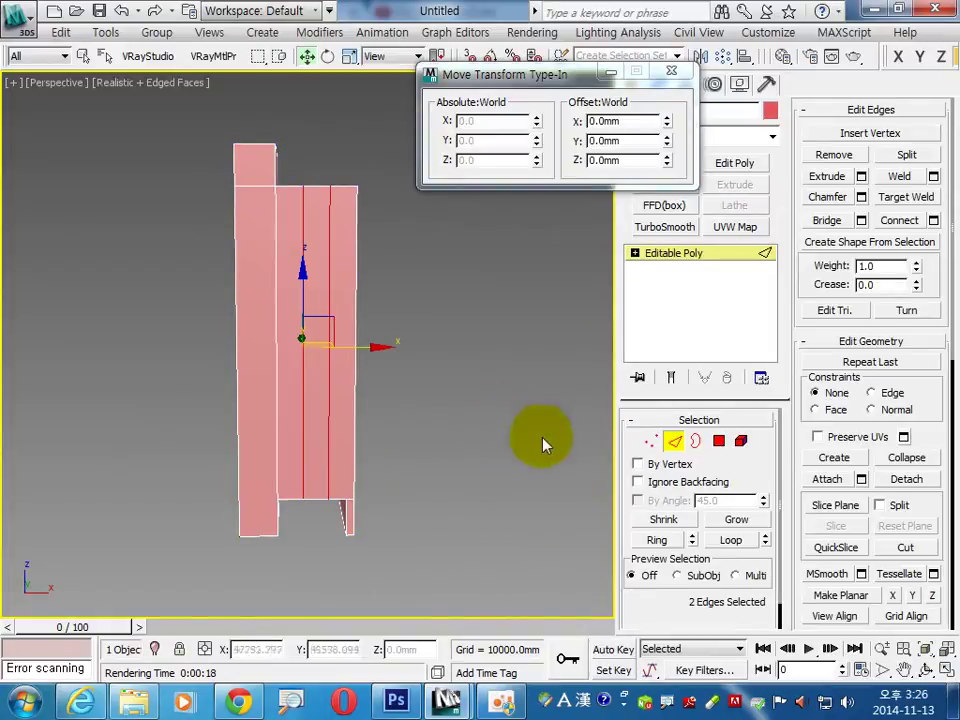
Step: Chamfer the two vertical front edges by 1050 mm, then deselect them
left_click(861, 197)
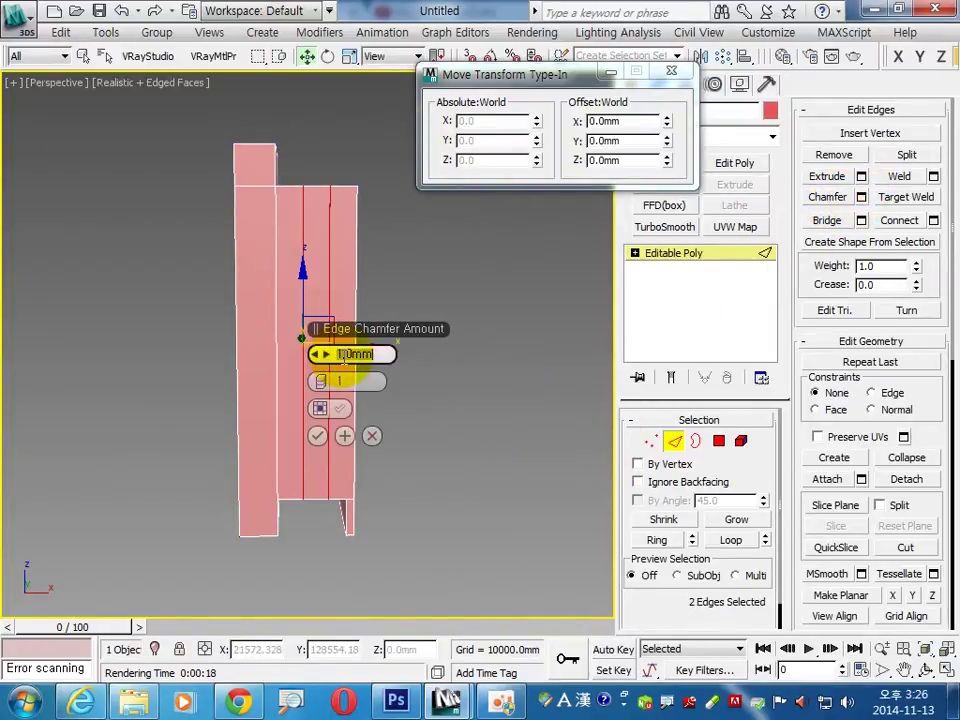
left_click_drag(341, 355, 378, 354)
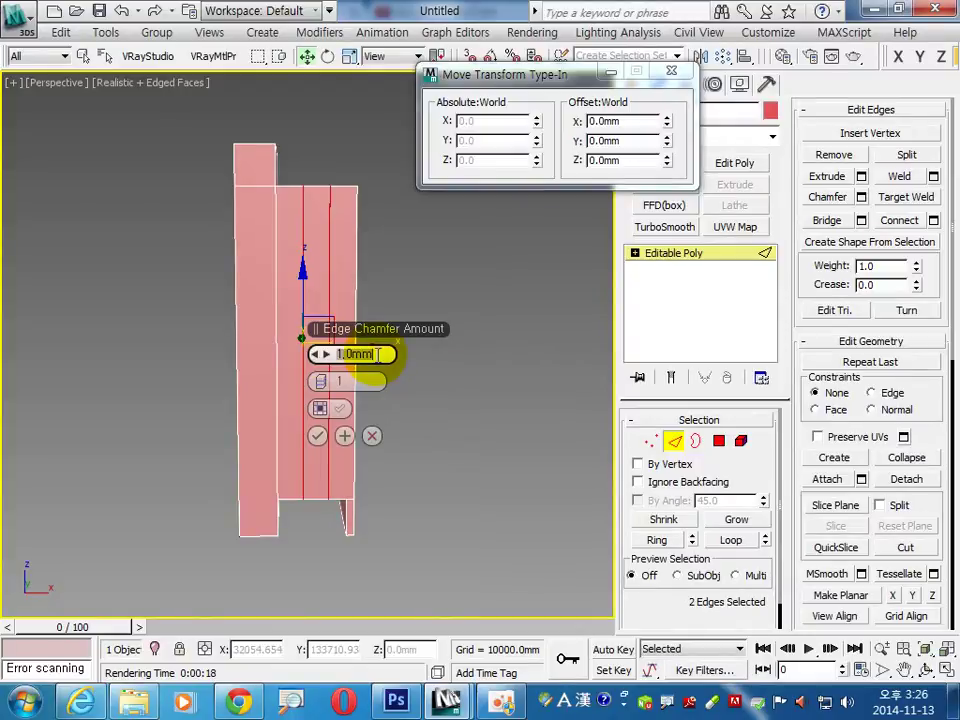
type("1050")
key("Return")
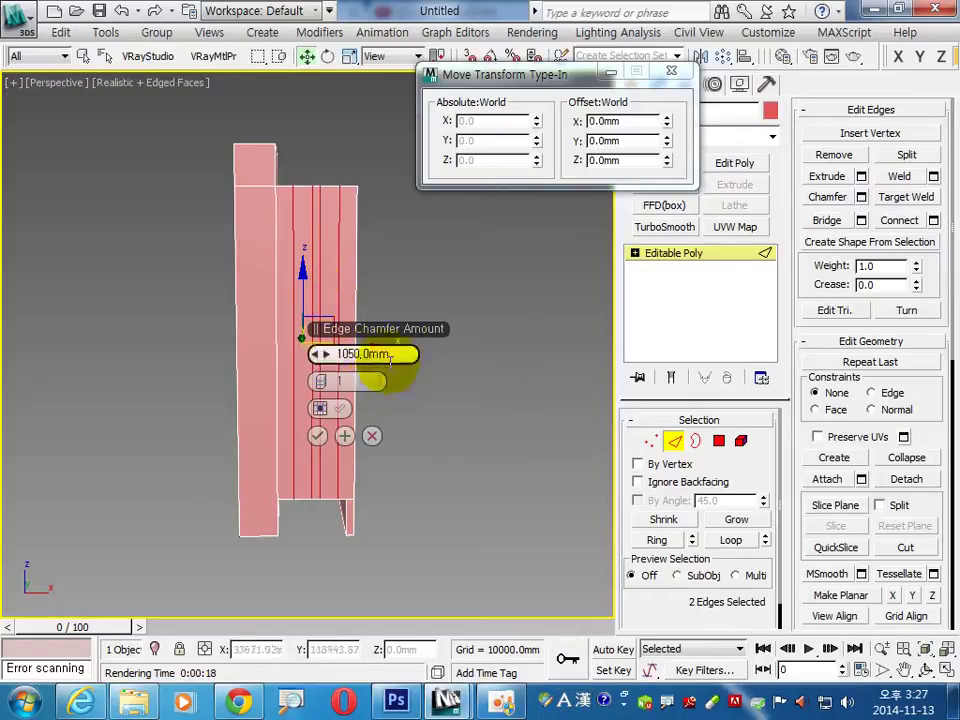
left_click(317, 436)
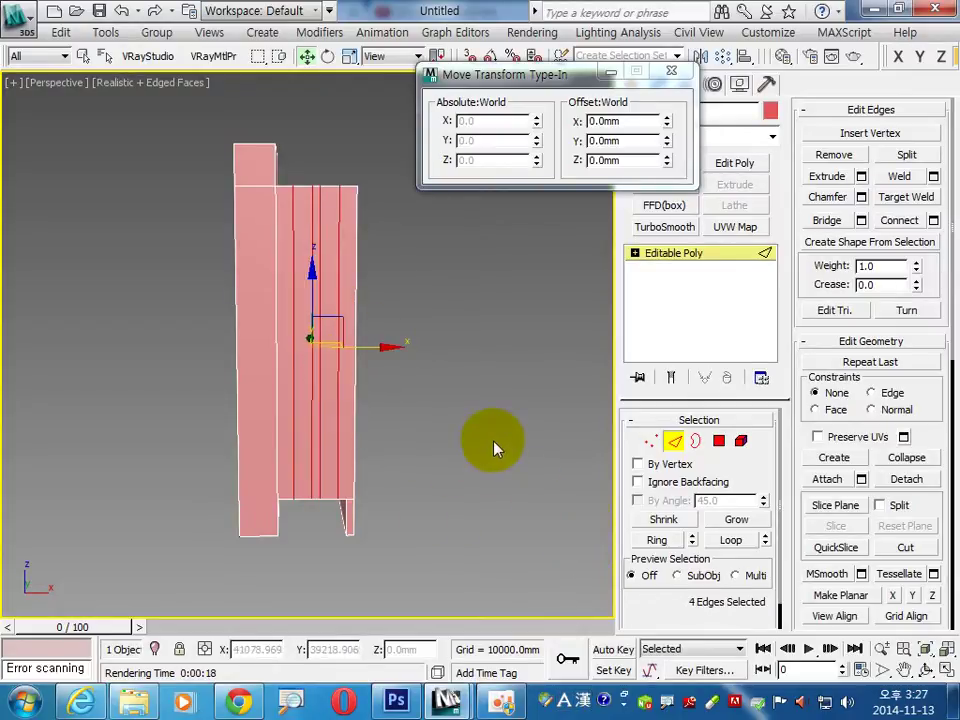
left_click(420, 432)
Step: Shift a pair of vertical front edges by an X offset of -1450 mm
left_click(292, 402)
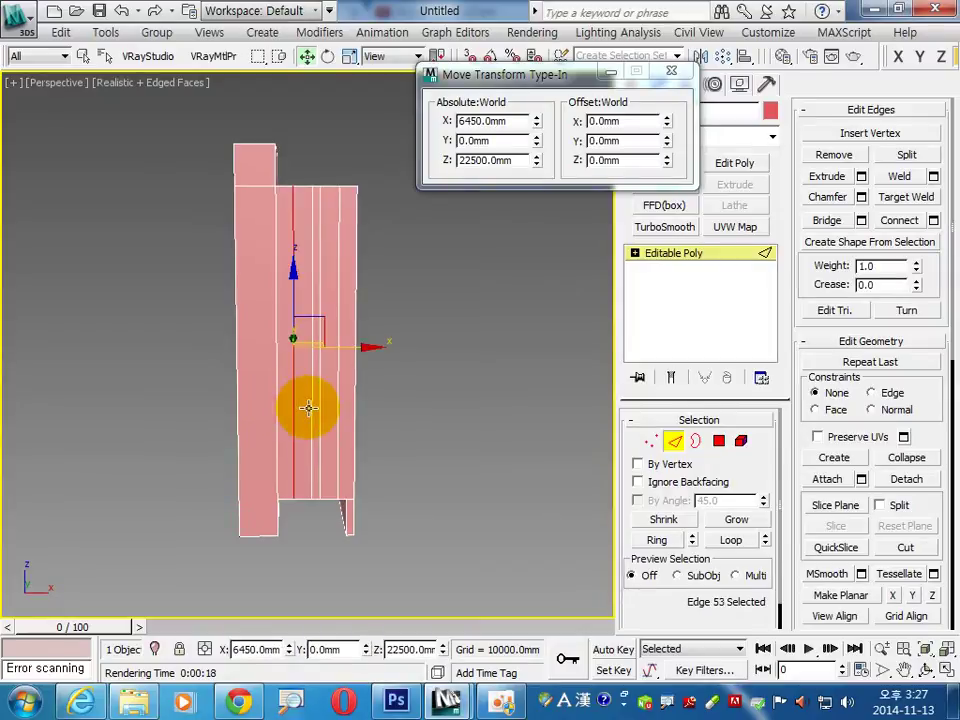
left_click(309, 407, "ctrl")
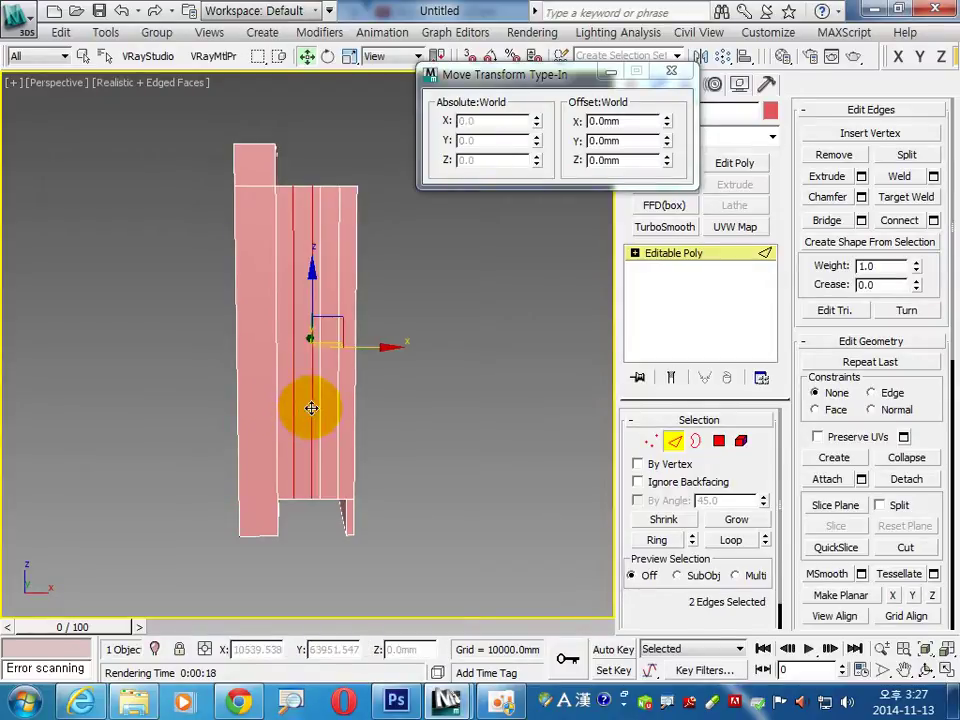
left_click(603, 120)
double_click(603, 120)
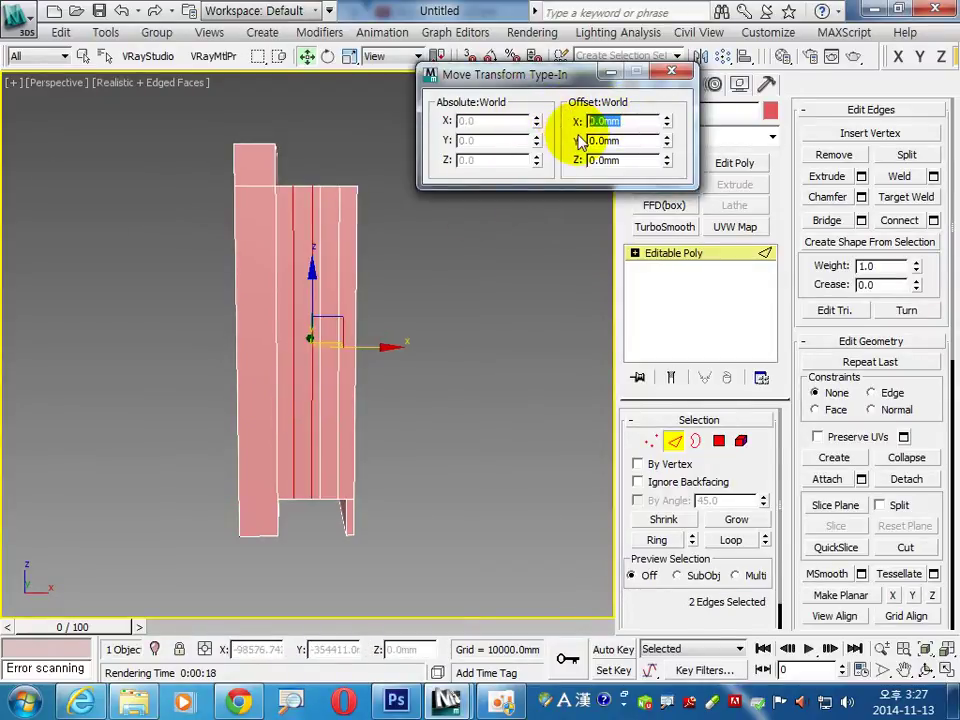
type("-1450")
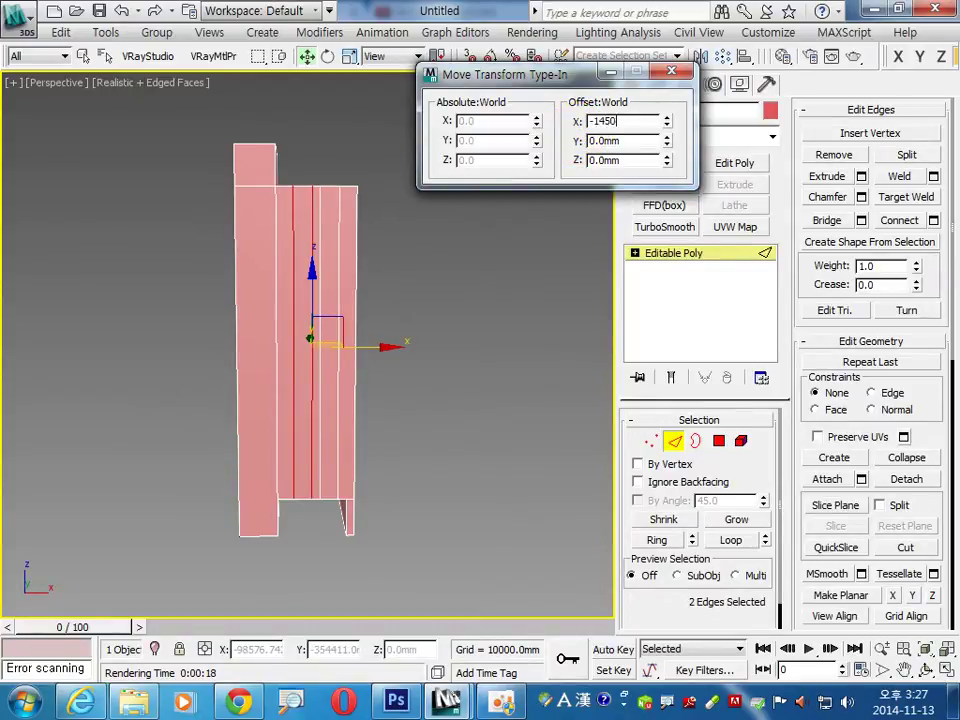
left_click(579, 131)
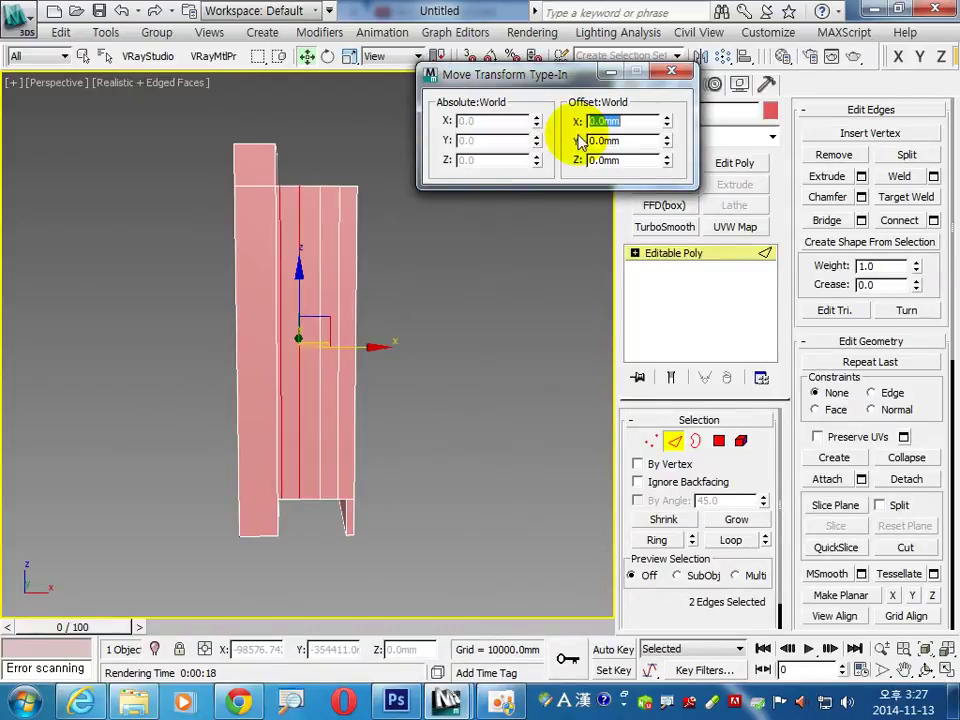
Step: Shift another pair of vertical front edges by an X offset of 1500 mm
left_click(317, 240)
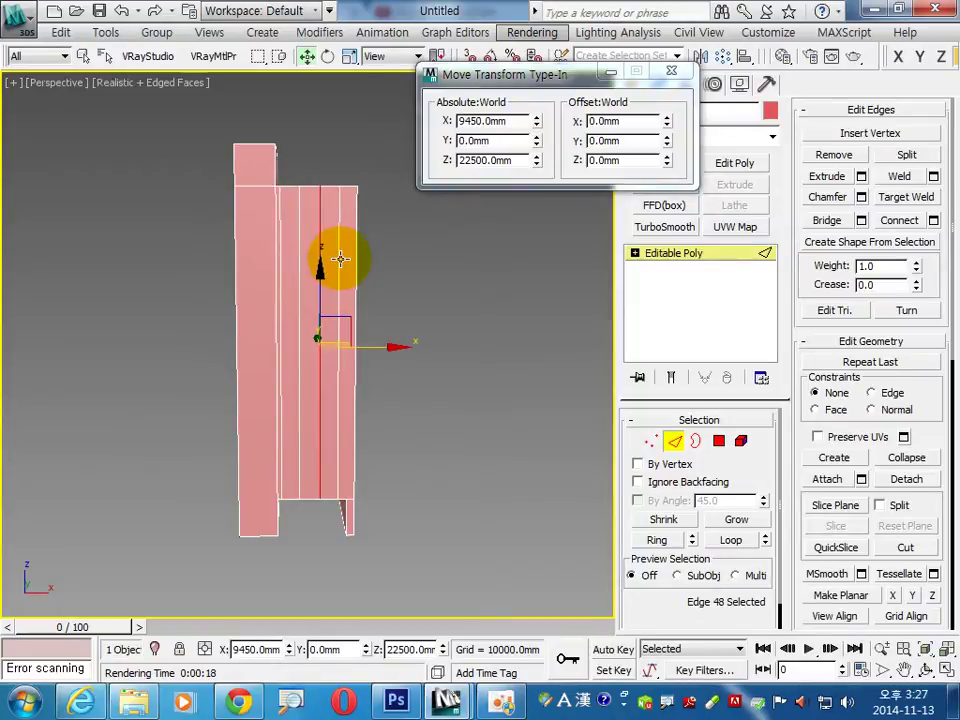
left_click(340, 259, "ctrl")
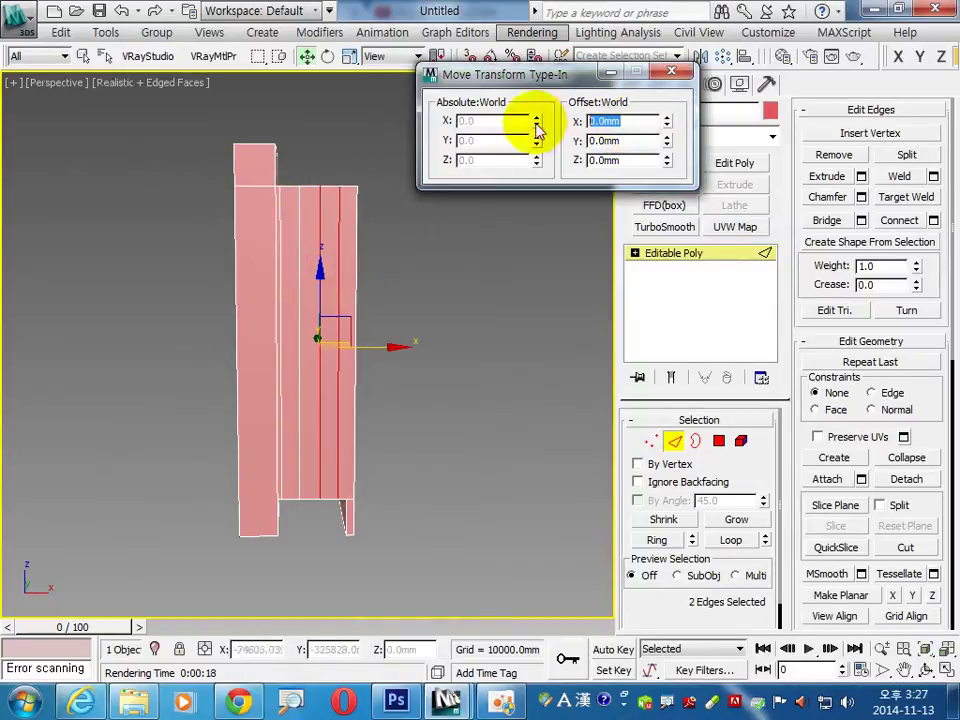
type("1500")
key("Return")
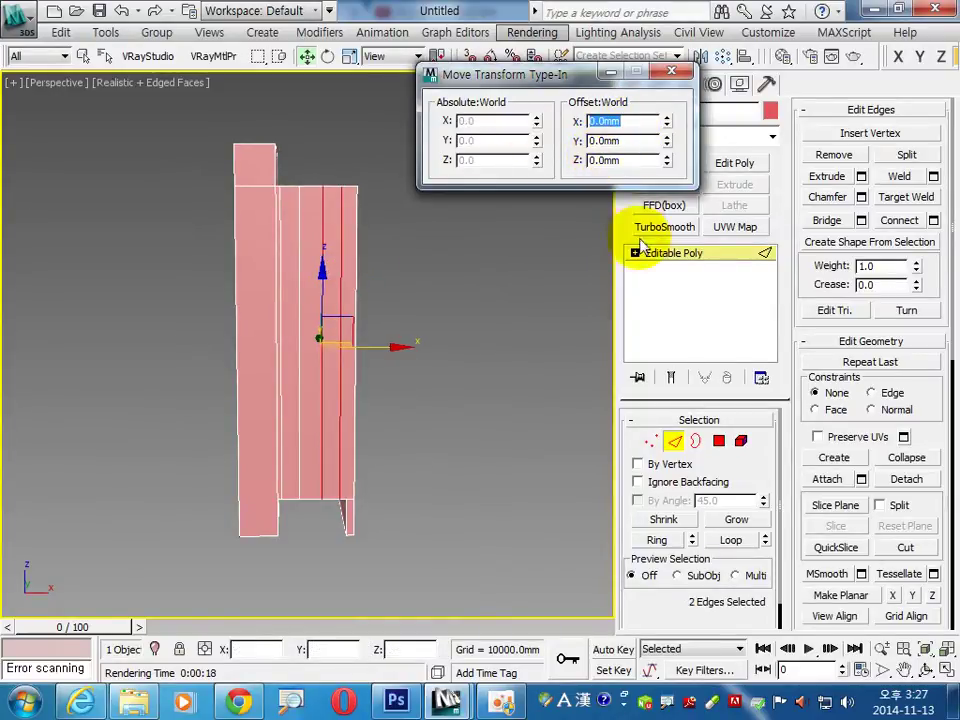
left_click(368, 342)
Step: Select the four vertical edges outlining the facade strips
left_click(278, 345)
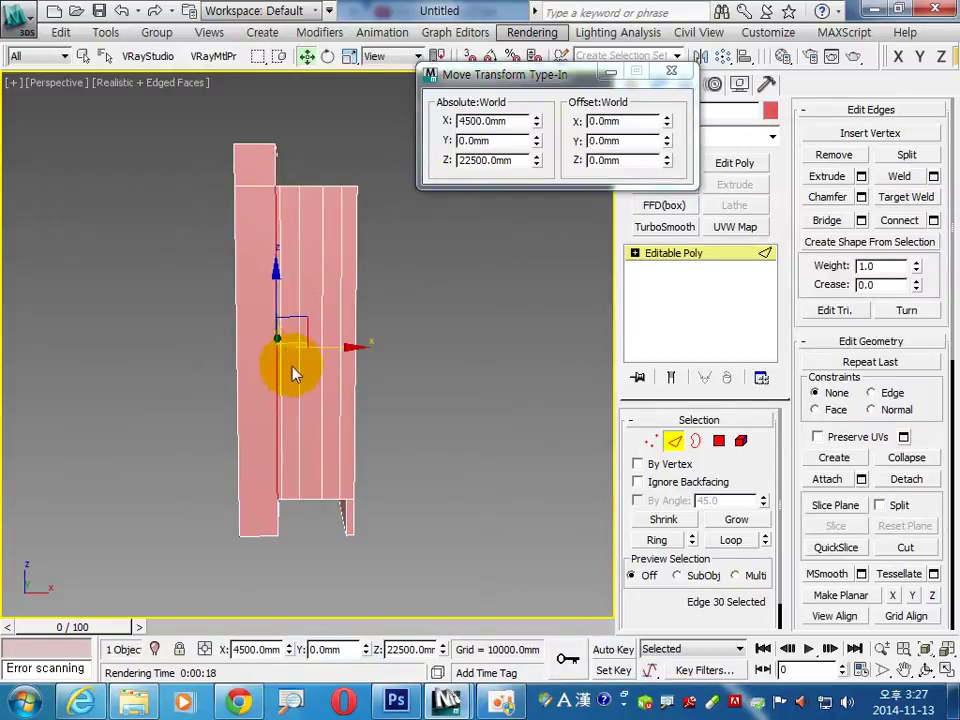
left_click(296, 381)
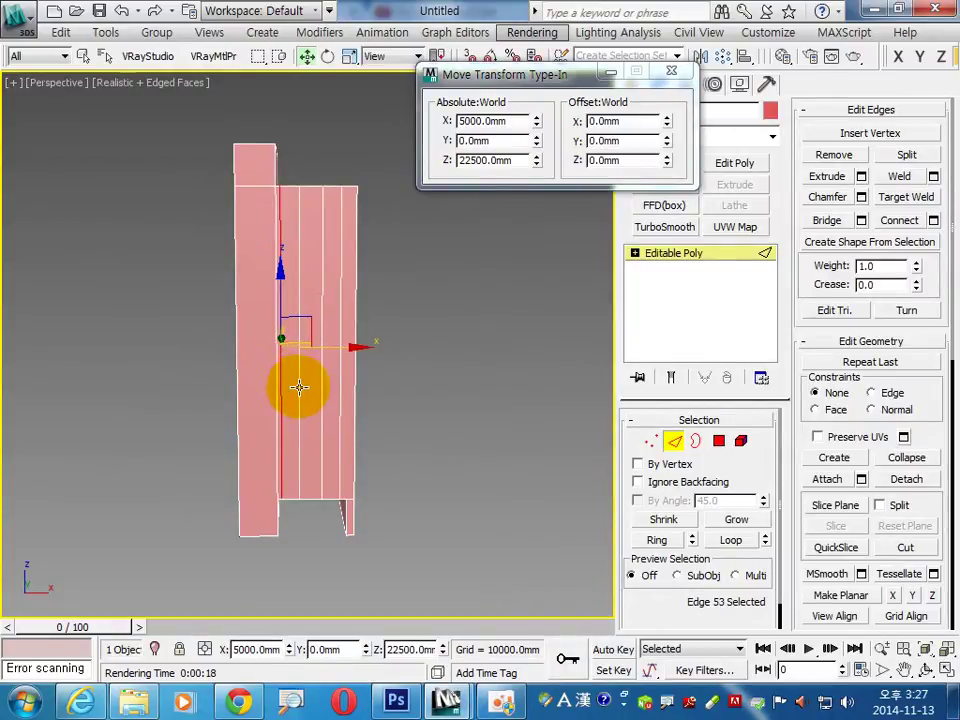
left_click(299, 386, "ctrl")
left_click(318, 398, "ctrl")
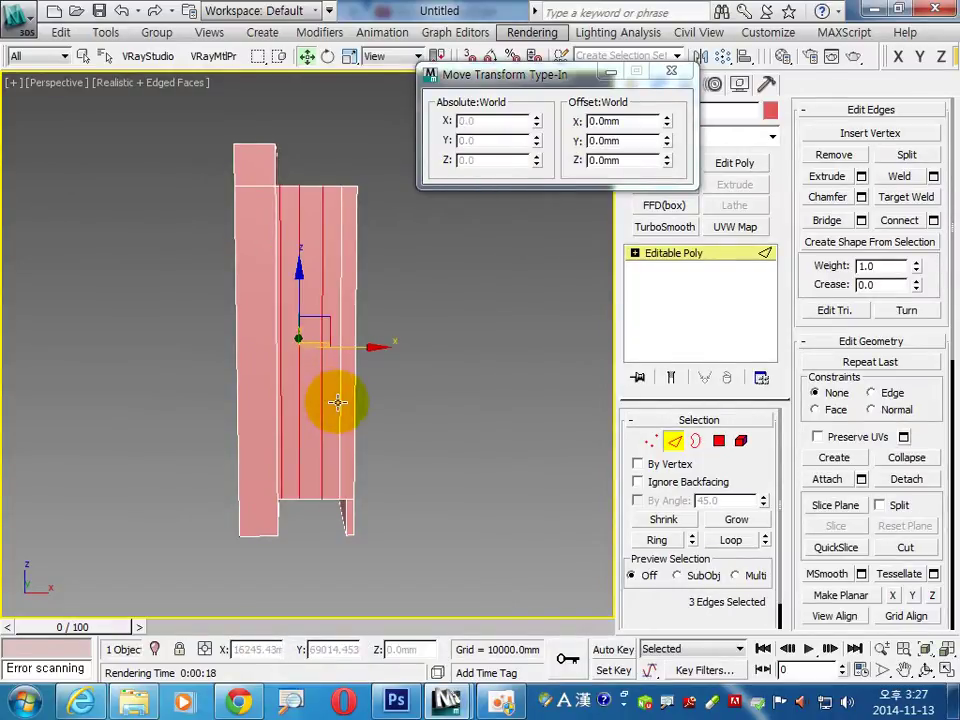
left_click(337, 401, "ctrl")
mouse_move(413, 403)
middle_mouse_down()
mouse_move(400, 392)
mouse_move(388, 403)
middle_mouse_up()
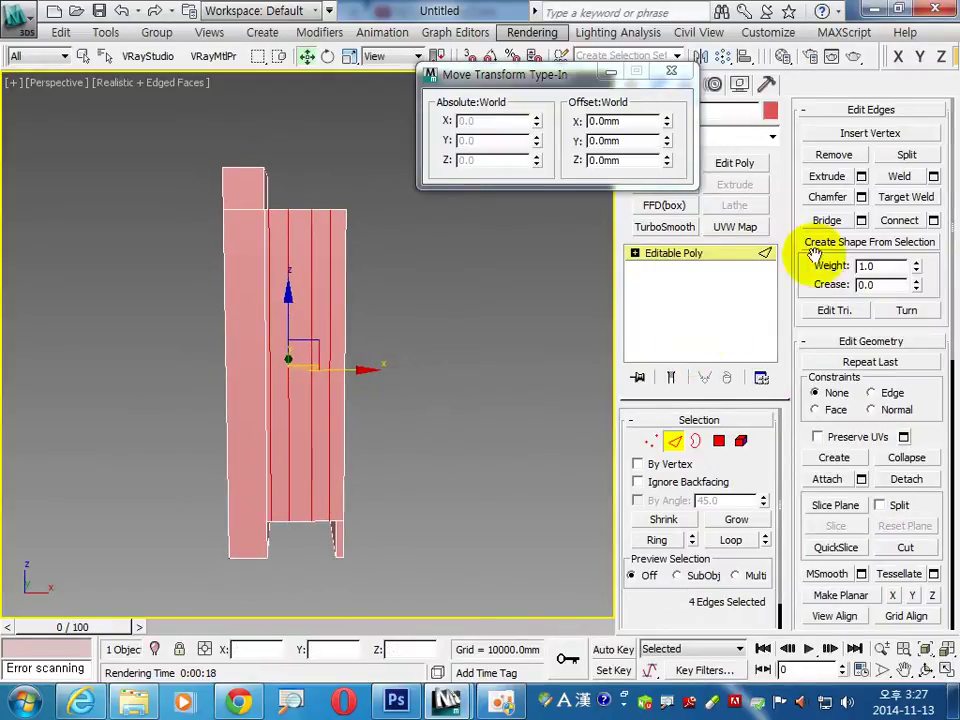
Step: Connect the selected vertical edges with 9 horizontal segments
left_click(933, 220)
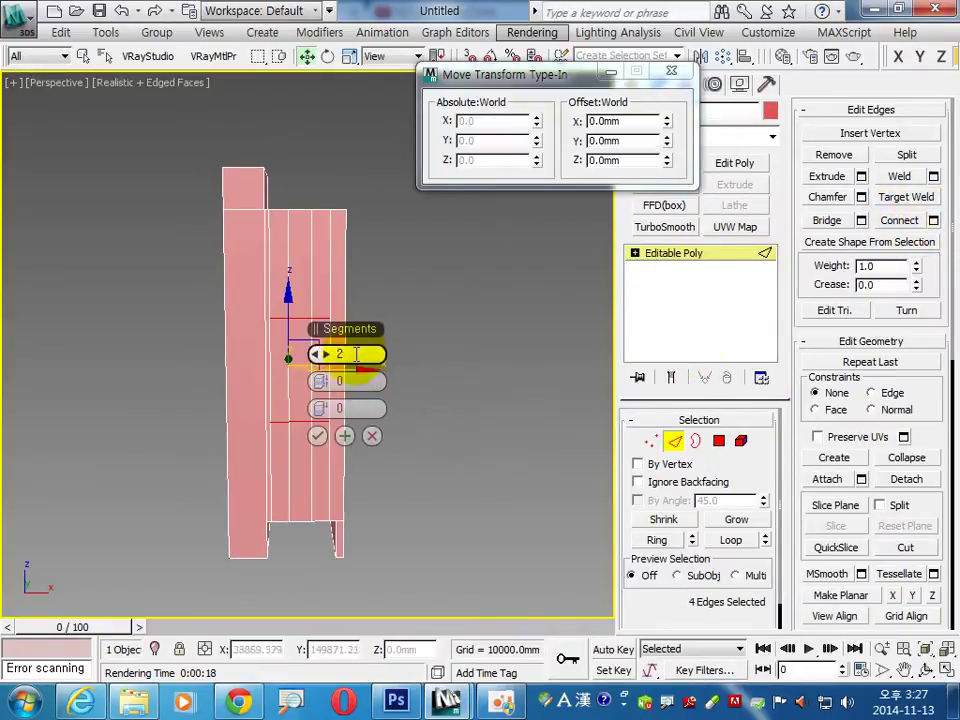
left_click_drag(316, 335, 315, 322)
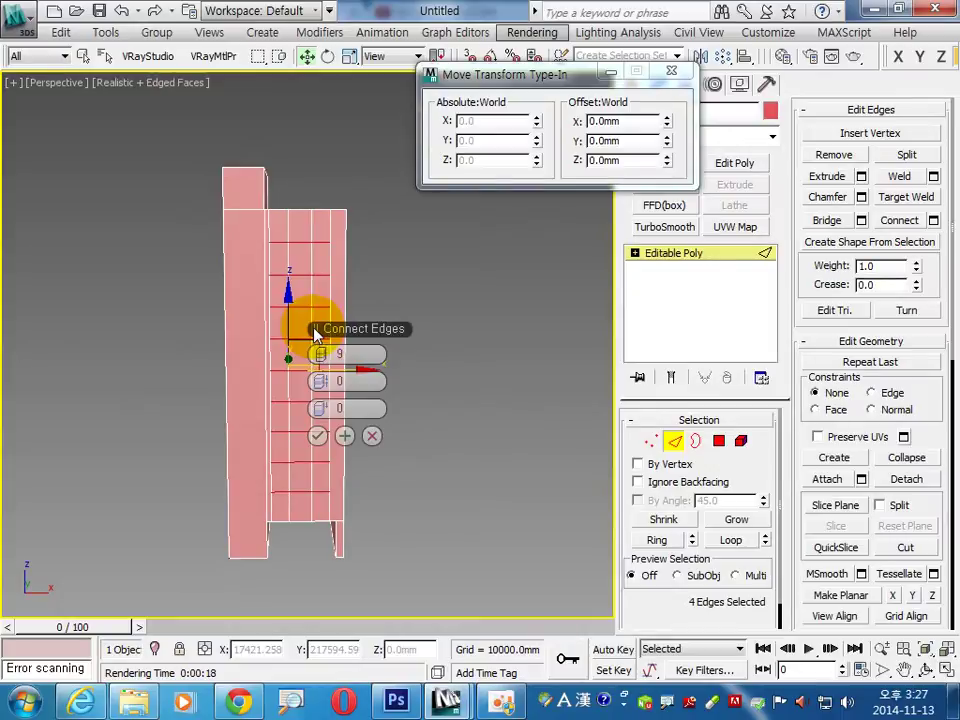
left_click(316, 440)
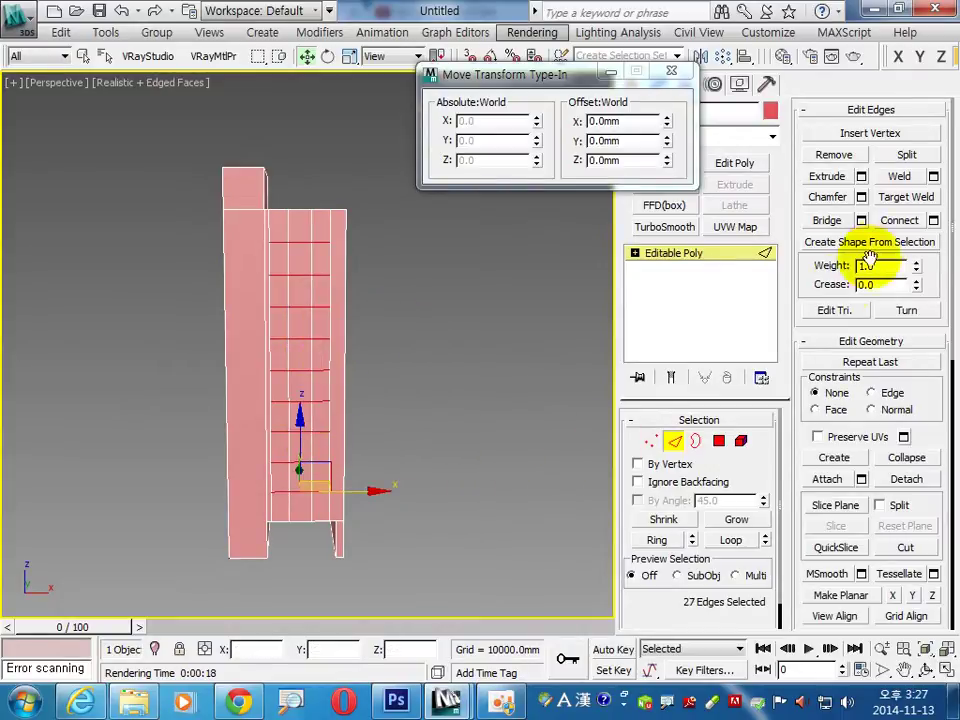
Step: Chamfer the nine new horizontal edges by 750 mm
left_click(861, 197)
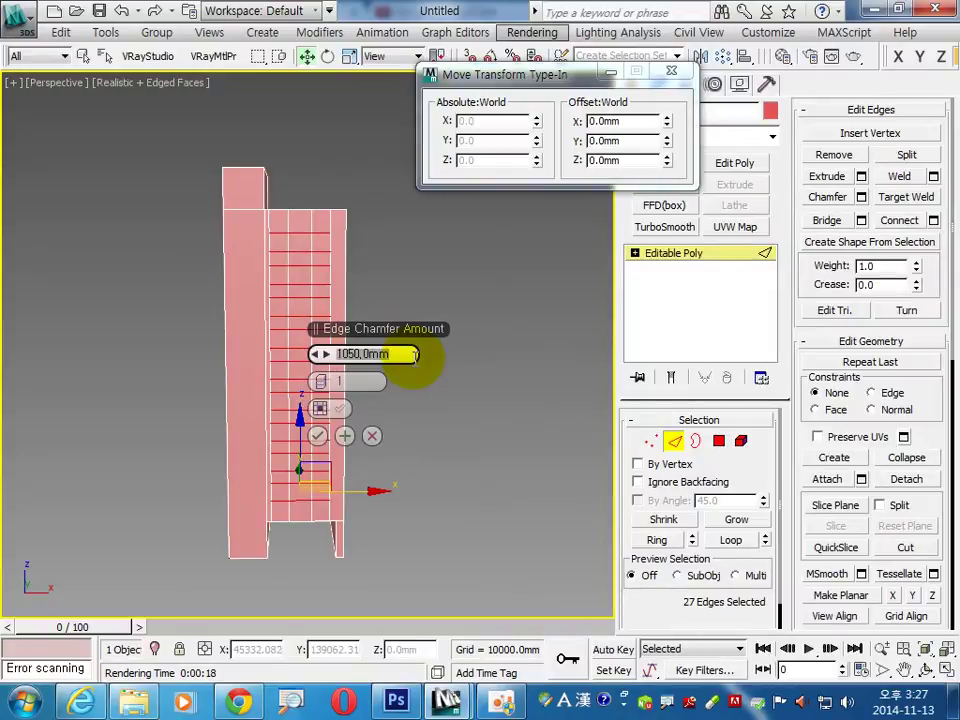
type("50")
key("Return")
left_click(317, 436)
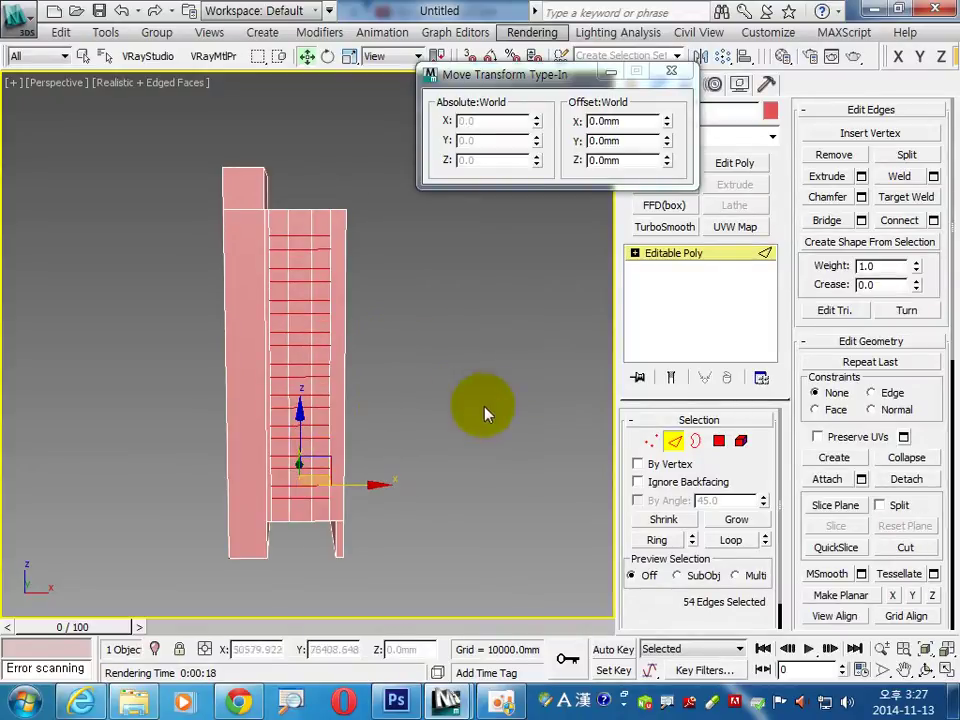
Step: At Polygon level, select all 18 window panels in the two front grid columns
left_click(716, 440)
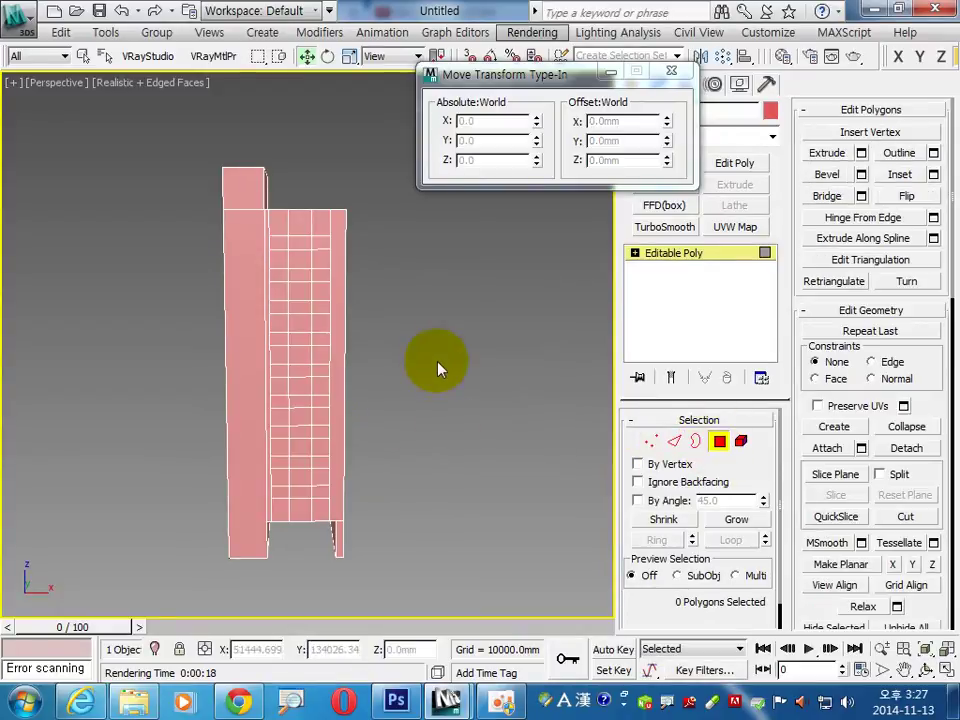
left_click(280, 240)
left_click(320, 242, "ctrl")
left_click(280, 273, "ctrl")
left_click(322, 273, "ctrl")
left_click(279, 309, "ctrl")
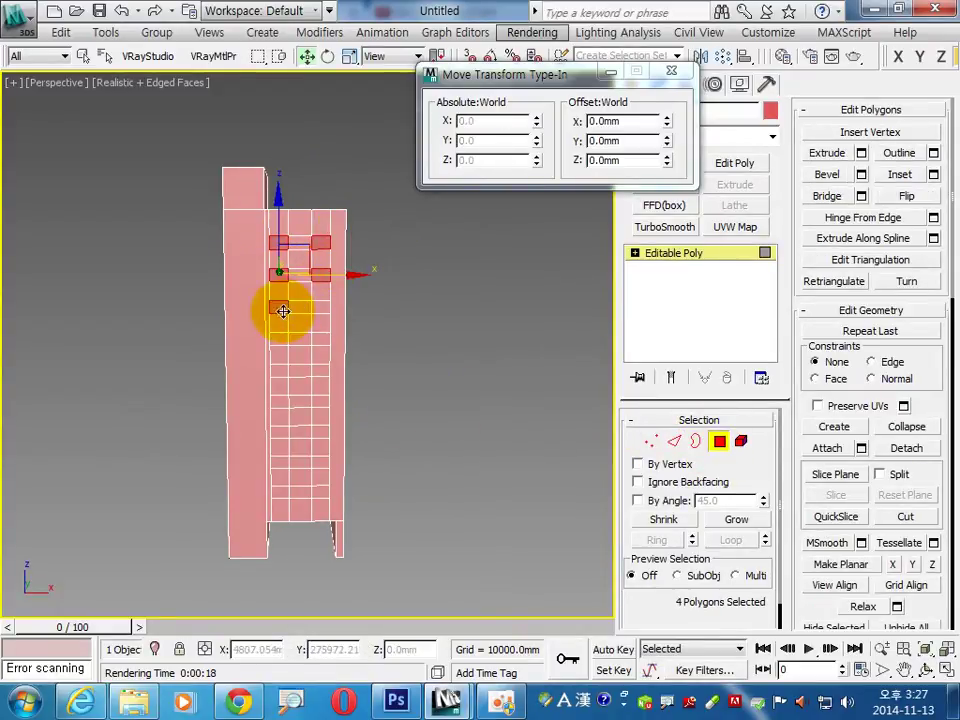
left_click(321, 307, "ctrl")
left_click(279, 339, "ctrl")
left_click(321, 339, "ctrl")
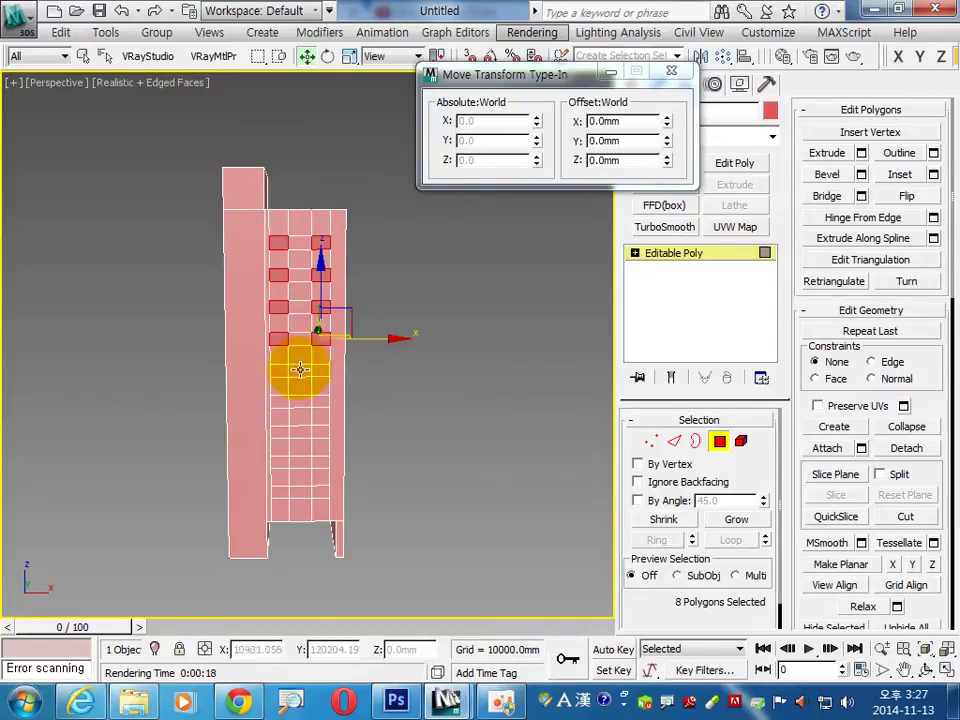
left_click(279, 371, "ctrl")
left_click(320, 371, "ctrl")
left_click(320, 403, "ctrl")
left_click(278, 433, "ctrl")
left_click(320, 433, "ctrl")
left_click(279, 403, "ctrl")
left_click(279, 458, "ctrl")
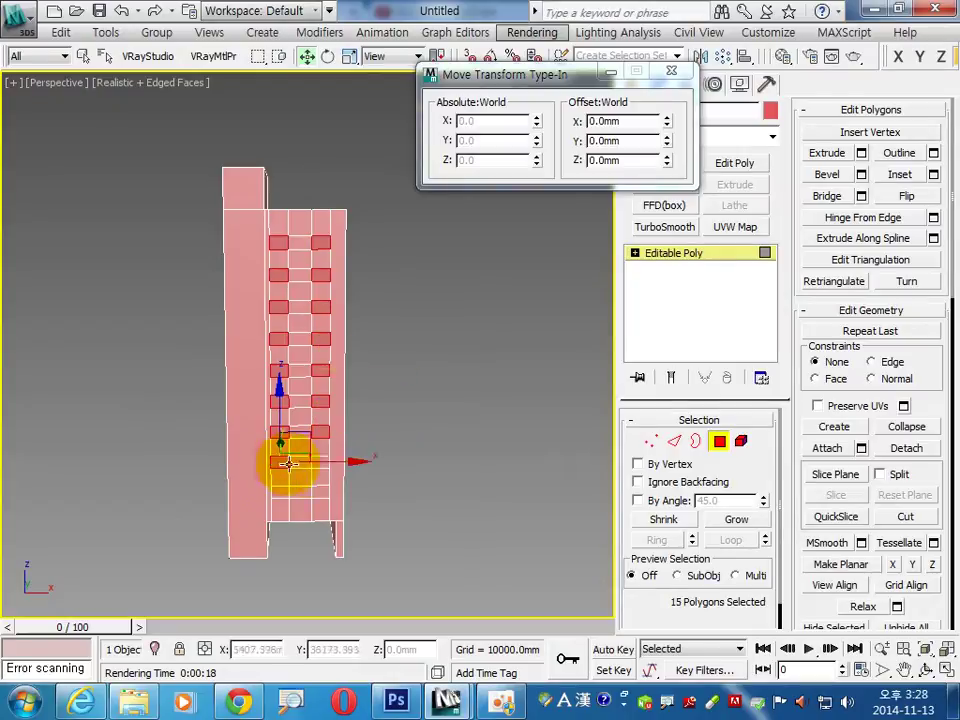
left_click(318, 461, "ctrl")
left_click(277, 492, "ctrl")
left_click(318, 490, "ctrl")
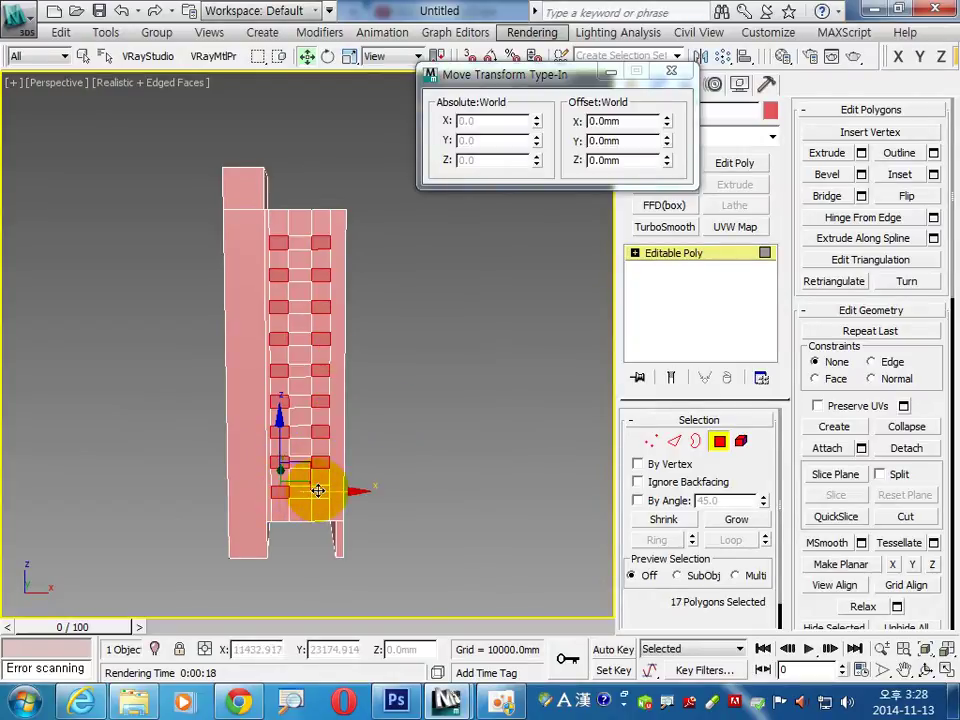
Step: Extrude the 18 window panels by -400 mm to recess them
left_click(861, 153)
type("-400")
key("Return")
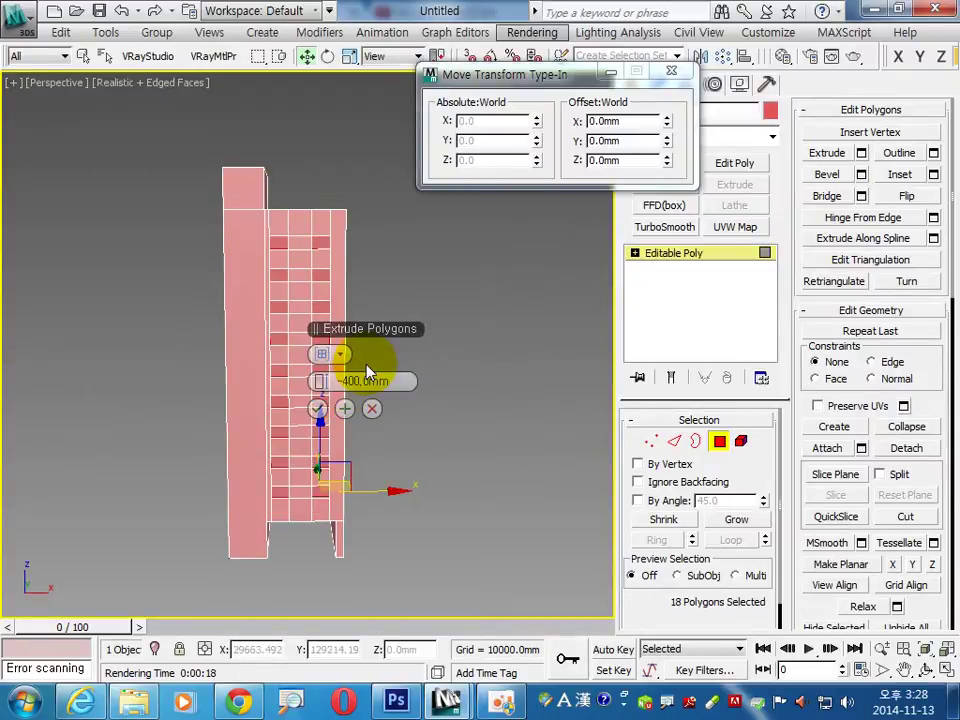
left_click(317, 408)
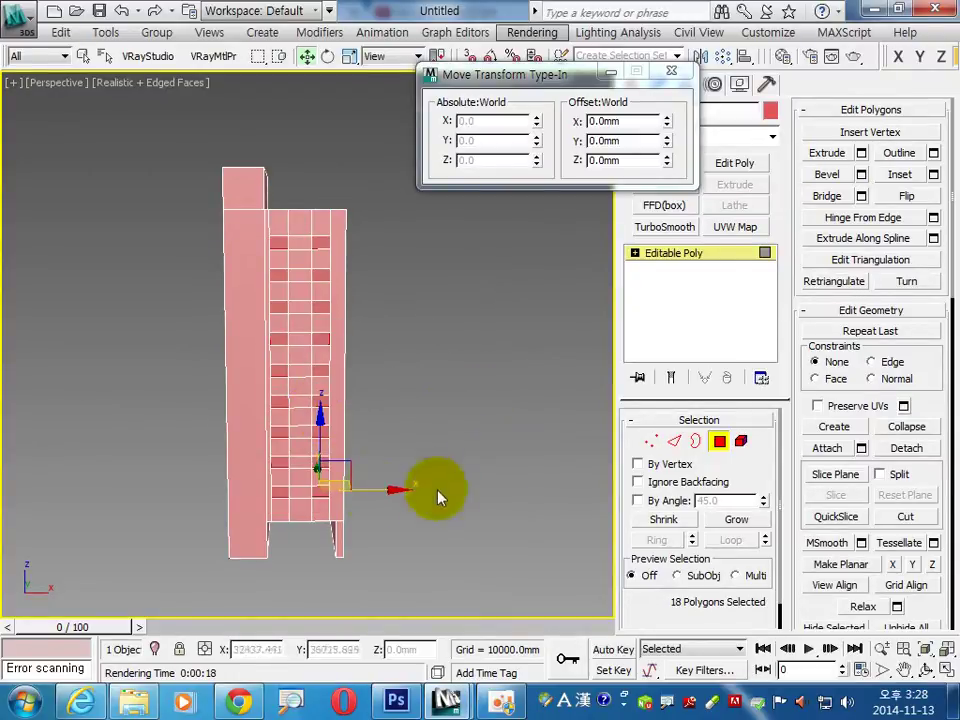
Step: Detach the recessed window panels as a separate object named g-01
middle_click_drag(332, 495, 246, 521, "alt")
scroll(332, 514, "up", 5)
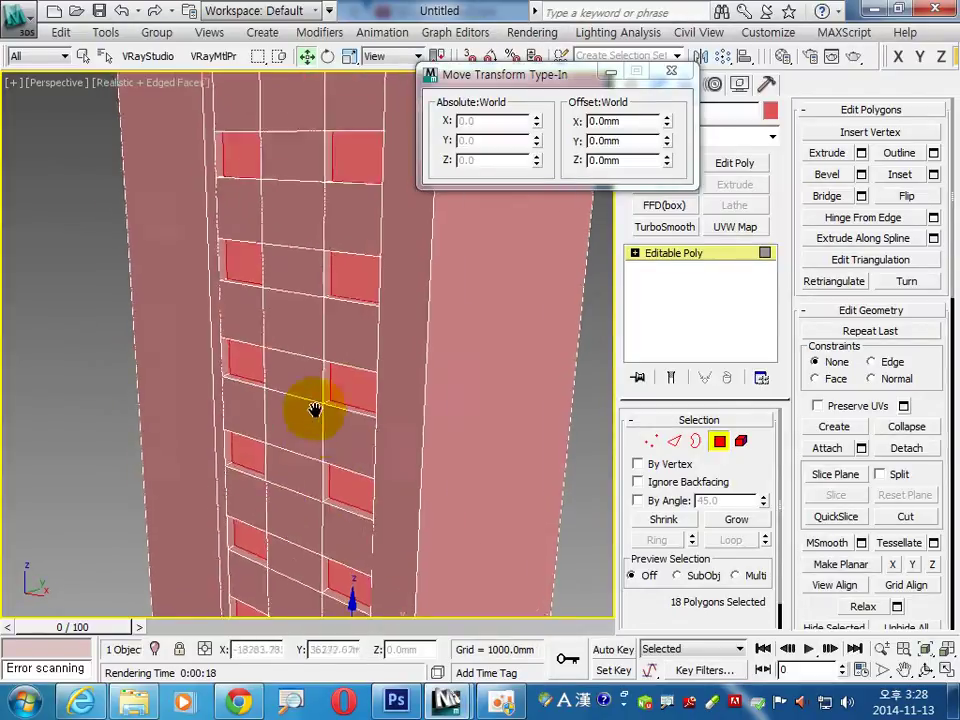
scroll(315, 407, "up", 3)
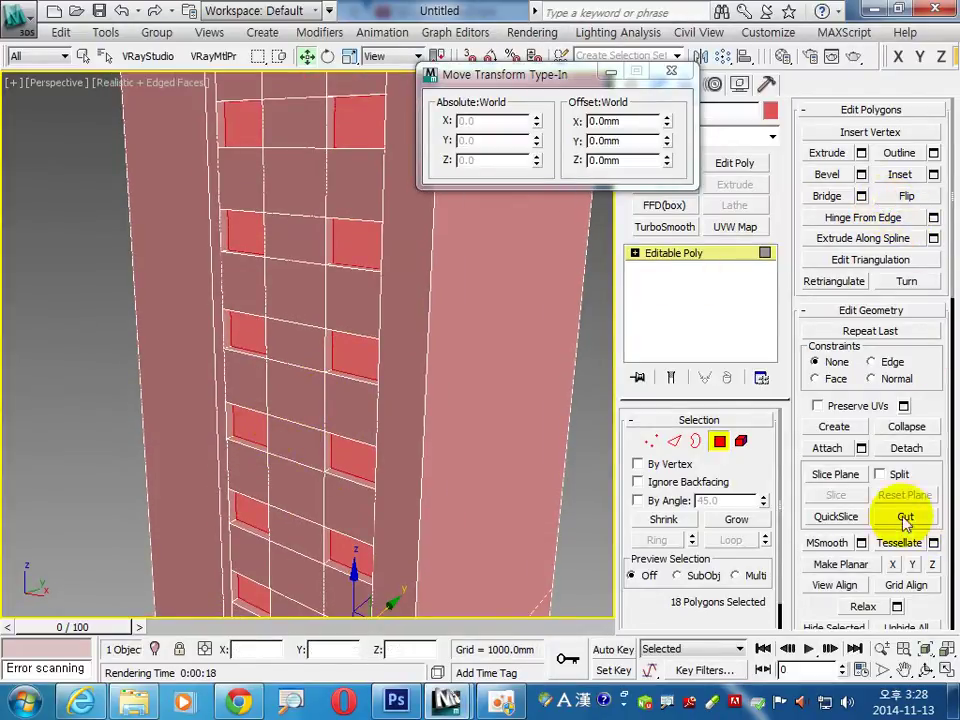
left_click(903, 450)
type("g-01")
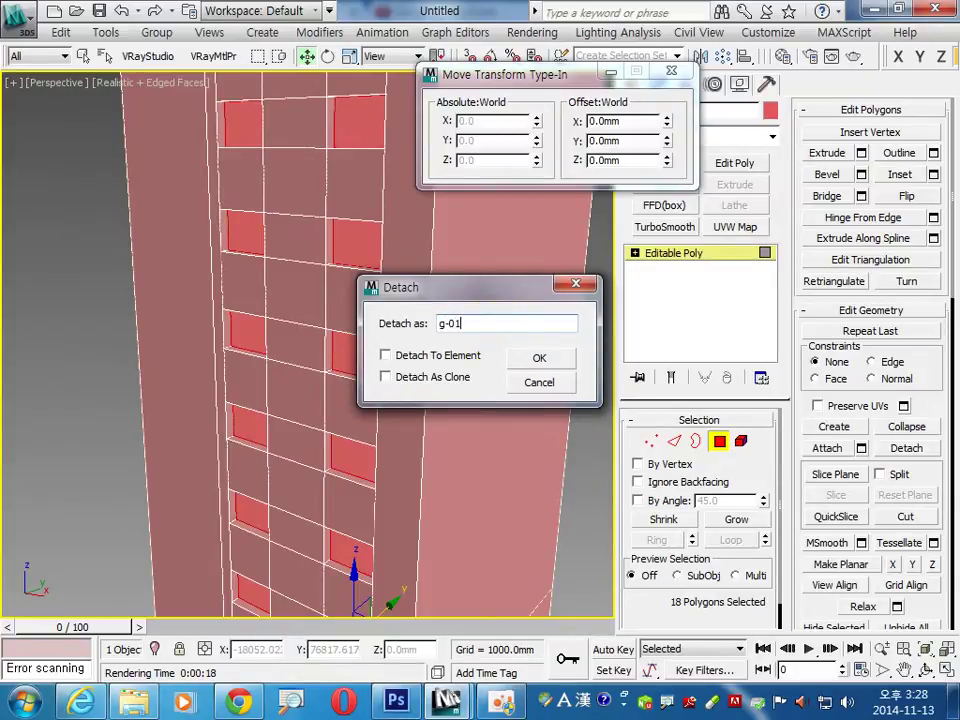
key("Return")
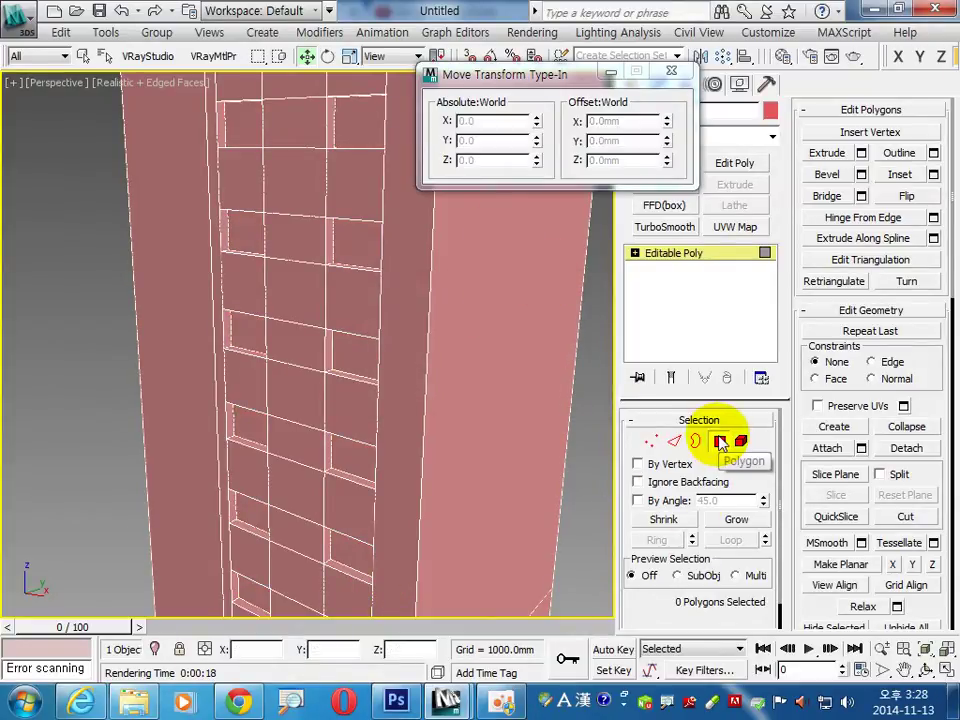
left_click_drag(630, 75, 565, 323)
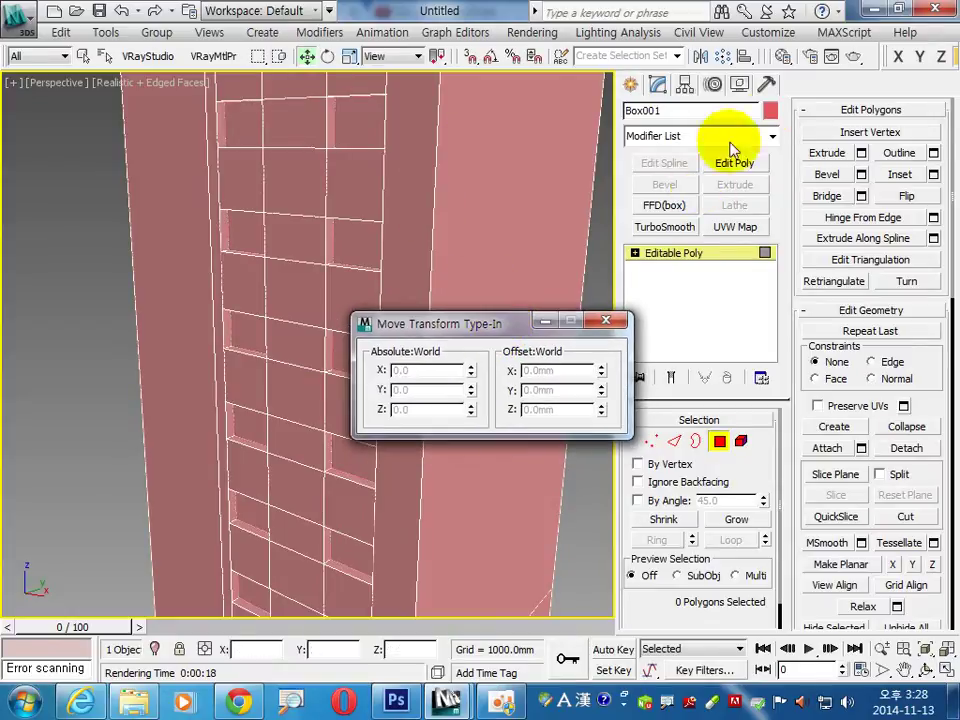
Step: Give Box001 a light teal object colour and zoom out over the building
left_click(769, 110)
left_click(392, 186)
left_click(478, 364)
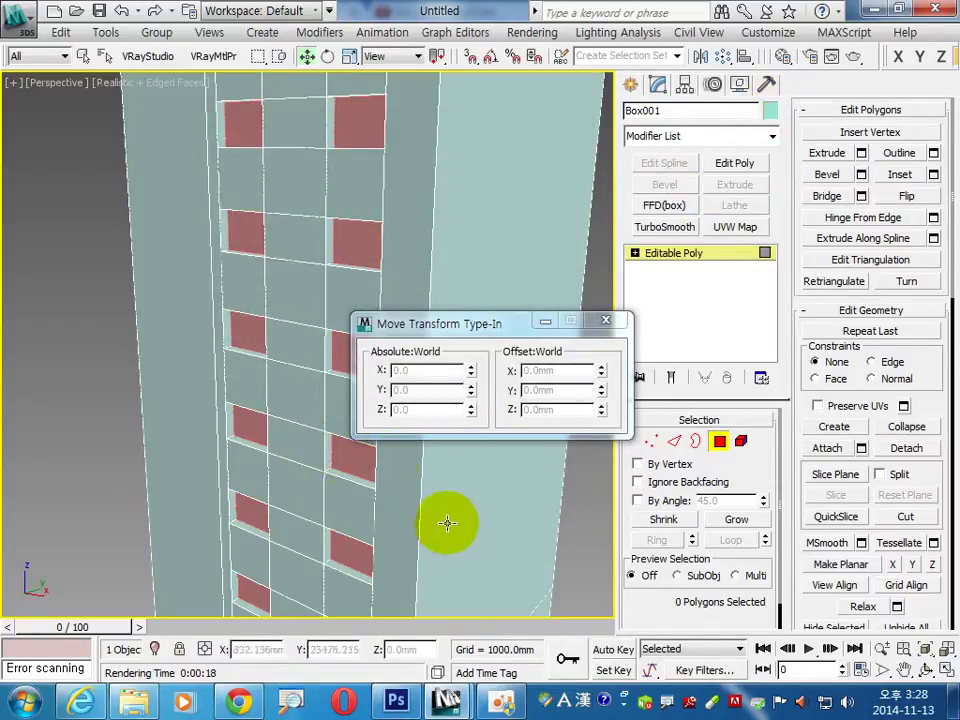
middle_click_drag(431, 494, 375, 497)
left_click(605, 320)
middle_click_drag(440, 354, 459, 354)
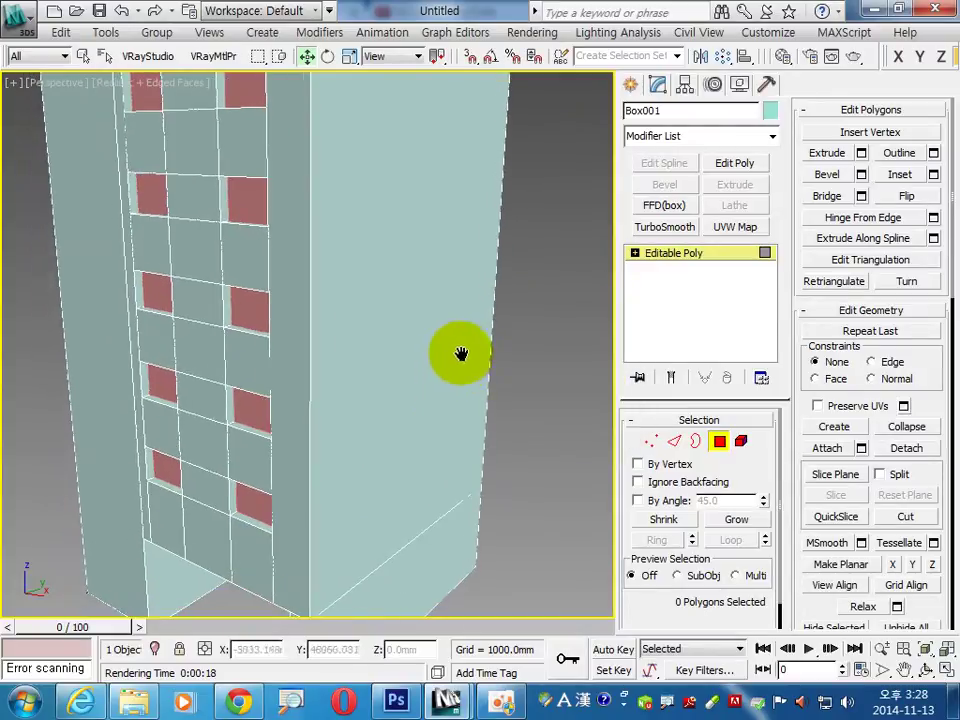
scroll(414, 377, "down", 3)
scroll(392, 403, "down", 2)
scroll(396, 407, "down", 2)
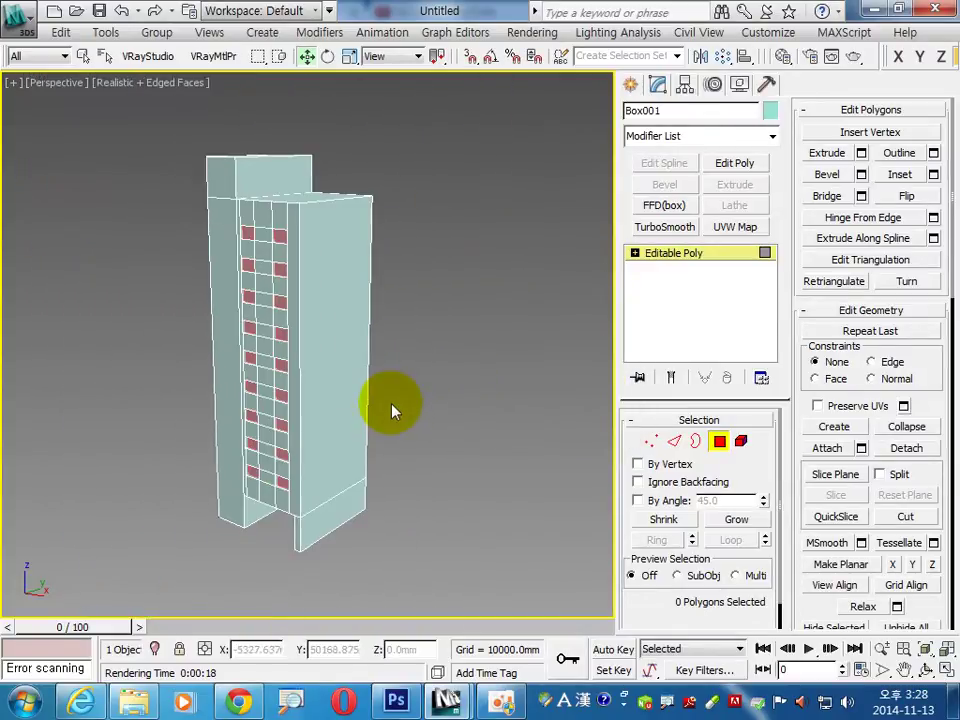
left_click(674, 441)
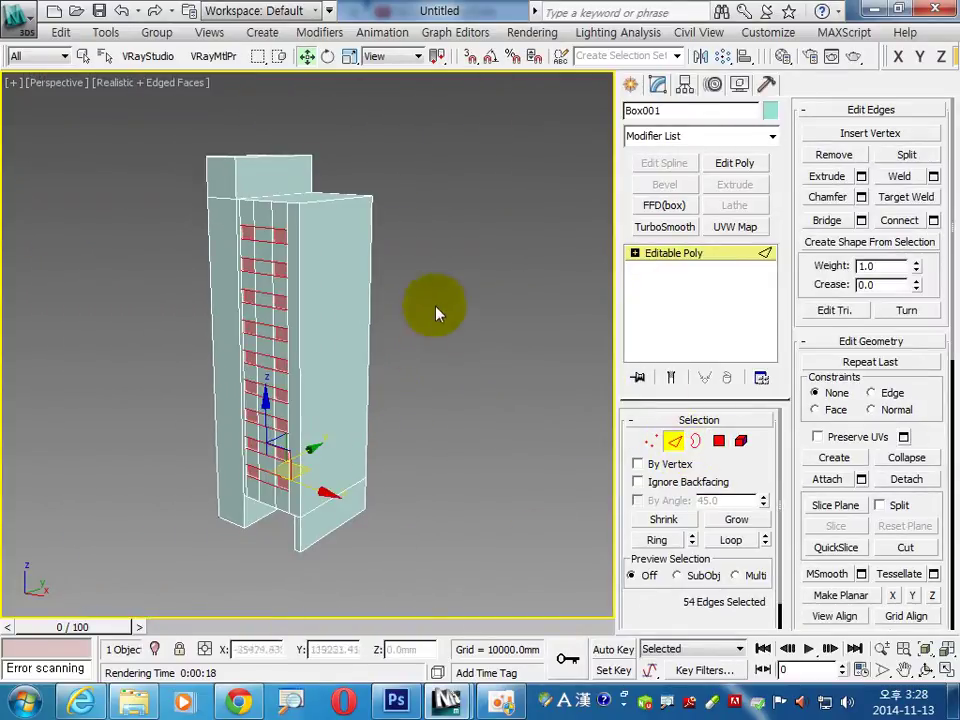
Step: Connect the right face's top and bottom edges with one new vertical edge
left_click(335, 194)
left_click(337, 498)
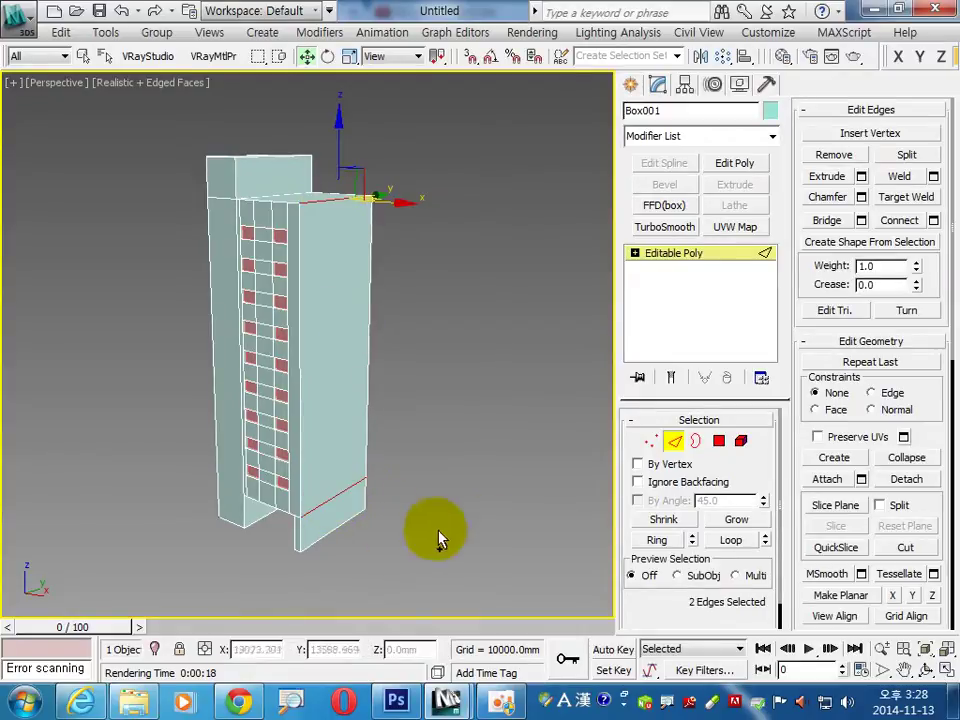
left_click(934, 222)
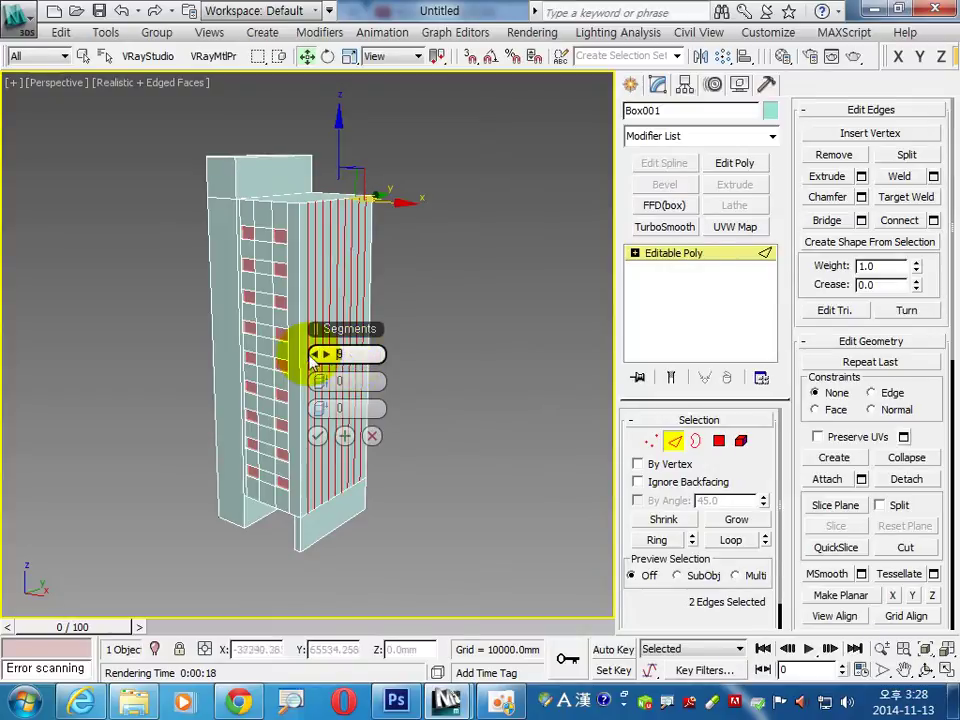
type("1")
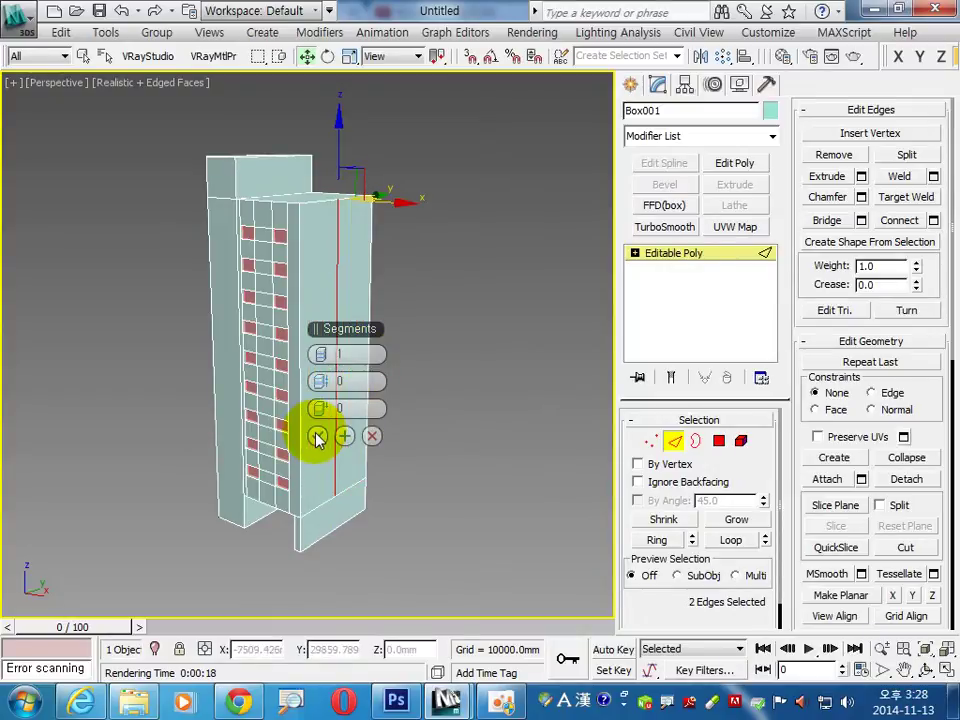
left_click(316, 437)
Step: Move the new vertical edge to Y 3000 mm using Move Transform Type-In
right_click(307, 56)
left_click(451, 374)
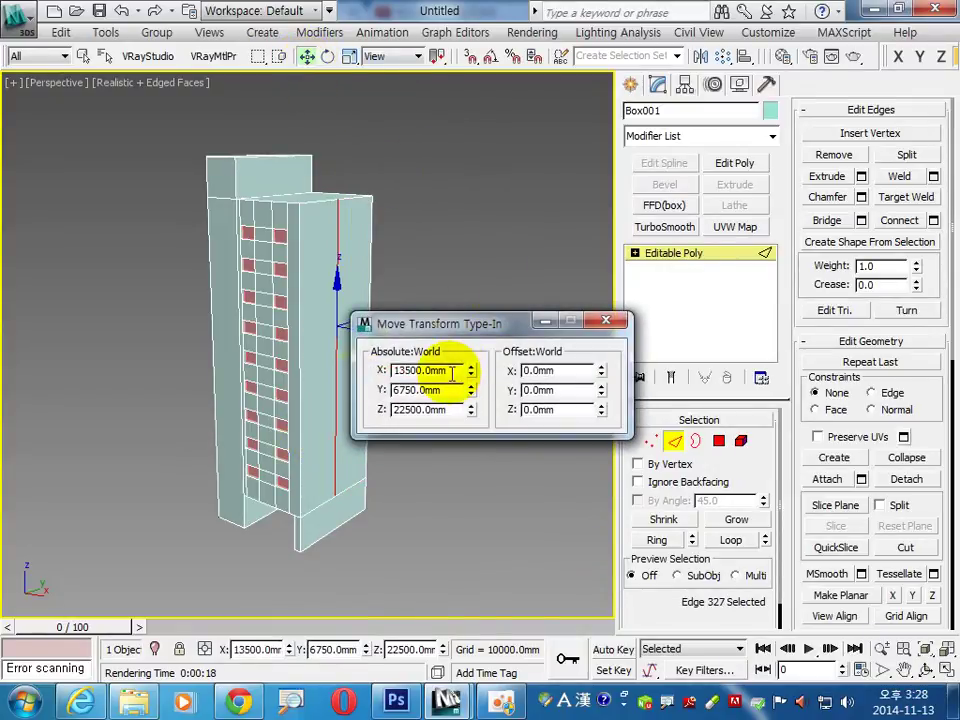
double_click(445, 391)
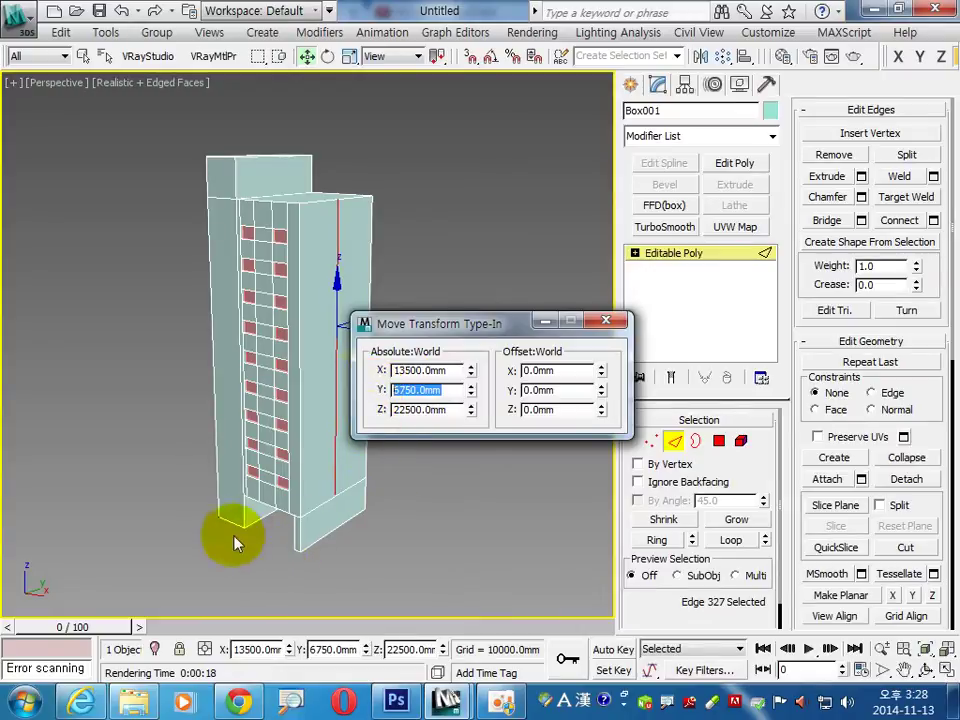
type("3000")
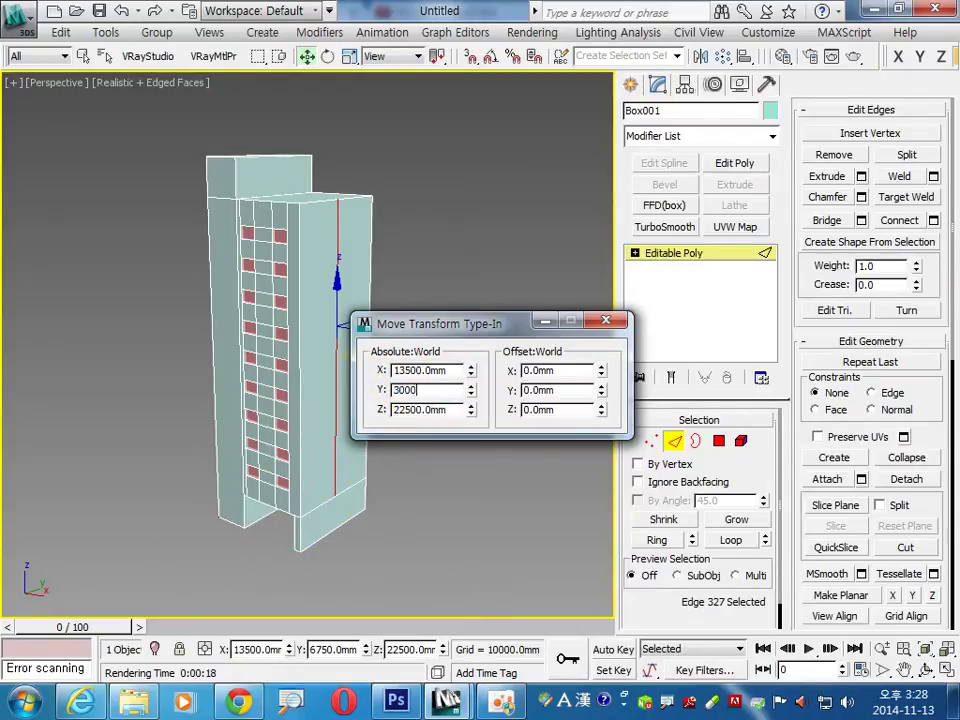
key("Return")
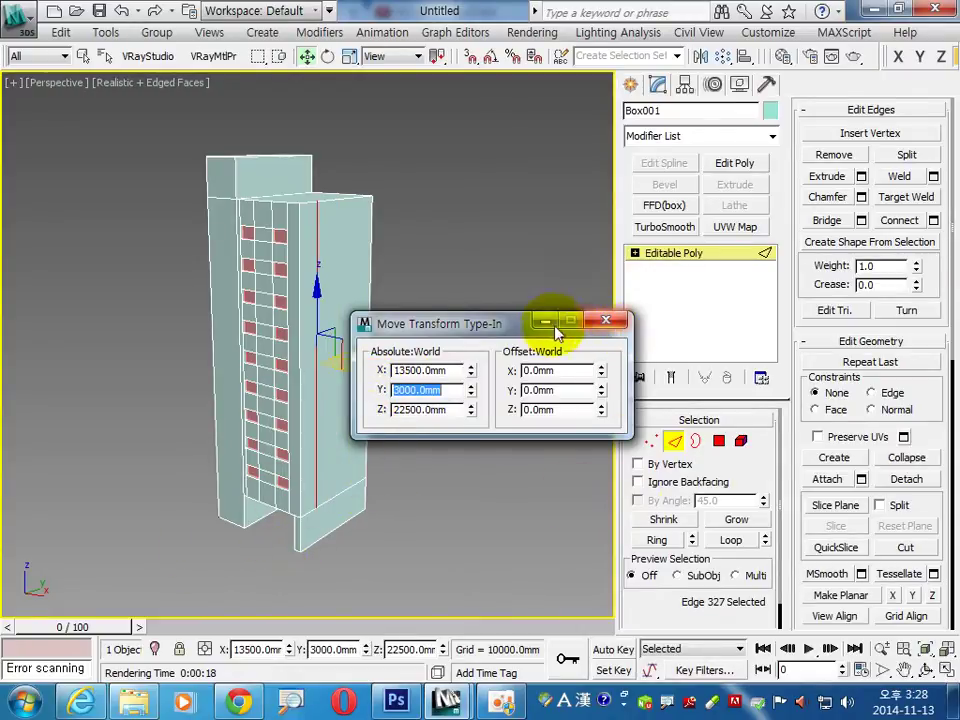
left_click_drag(508, 323, 537, 77)
left_click(861, 197)
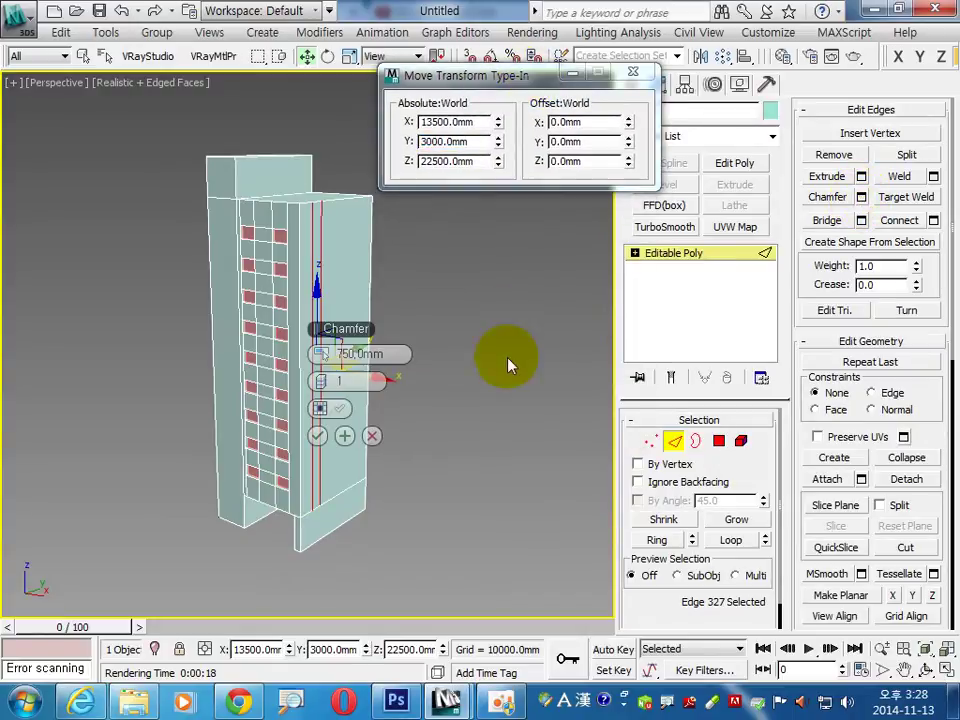
Step: Chamfer the vertical edge 750 mm and connect the pair with two cross edges
left_click(317, 436)
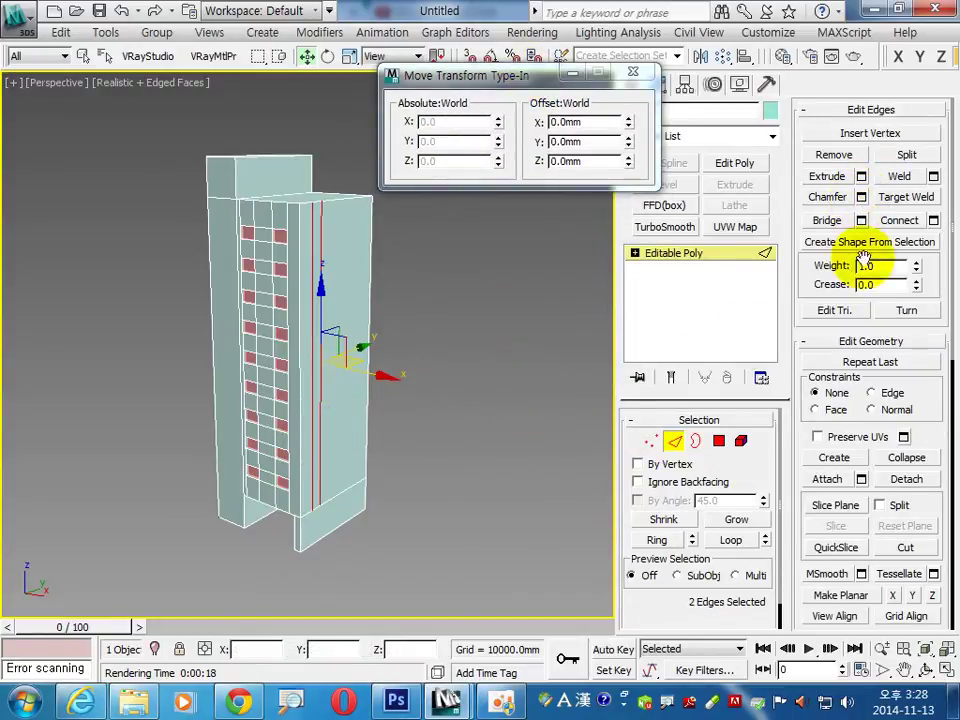
left_click(933, 220)
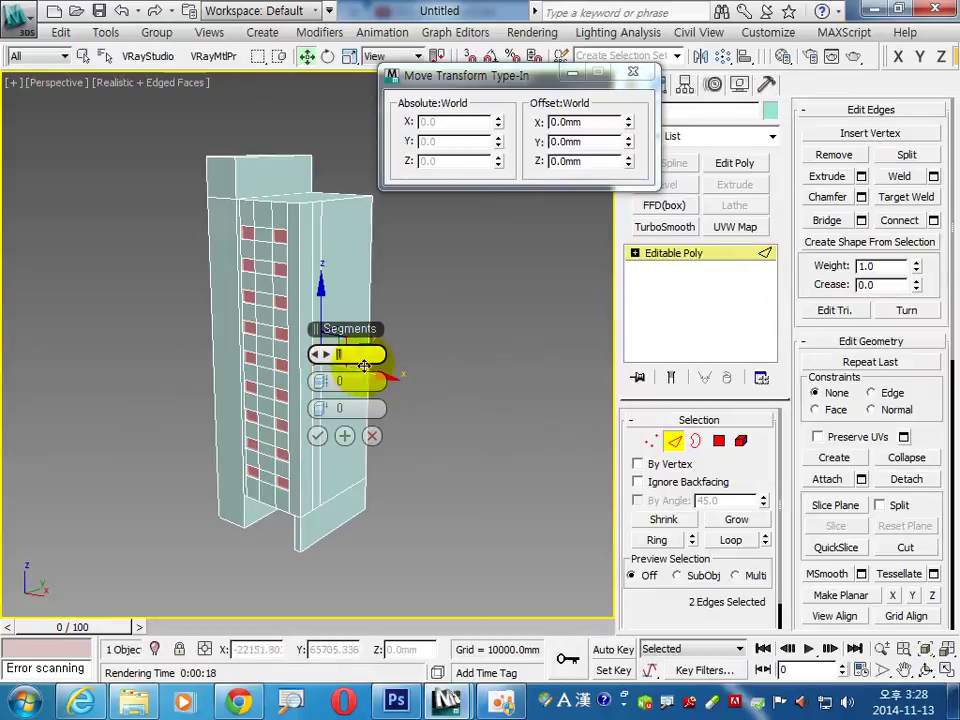
type("2")
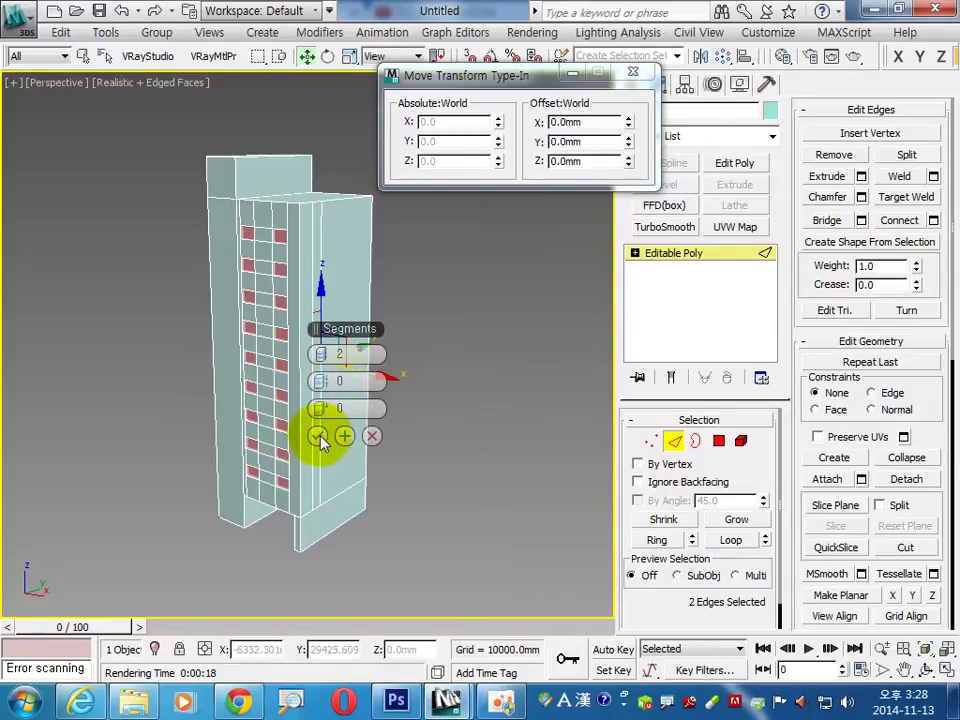
left_click(318, 437)
Step: Move the strip's lower cross edge to Z 8000 mm
left_click(315, 413)
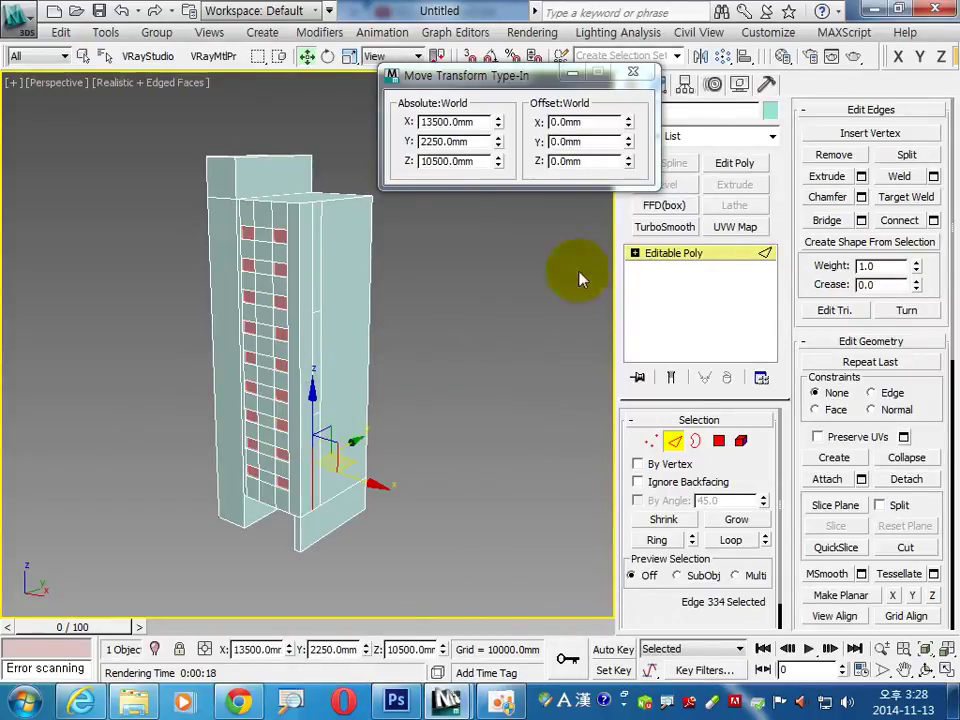
left_click(594, 317)
scroll(332, 437, "up", 3)
scroll(275, 347, "up", 3)
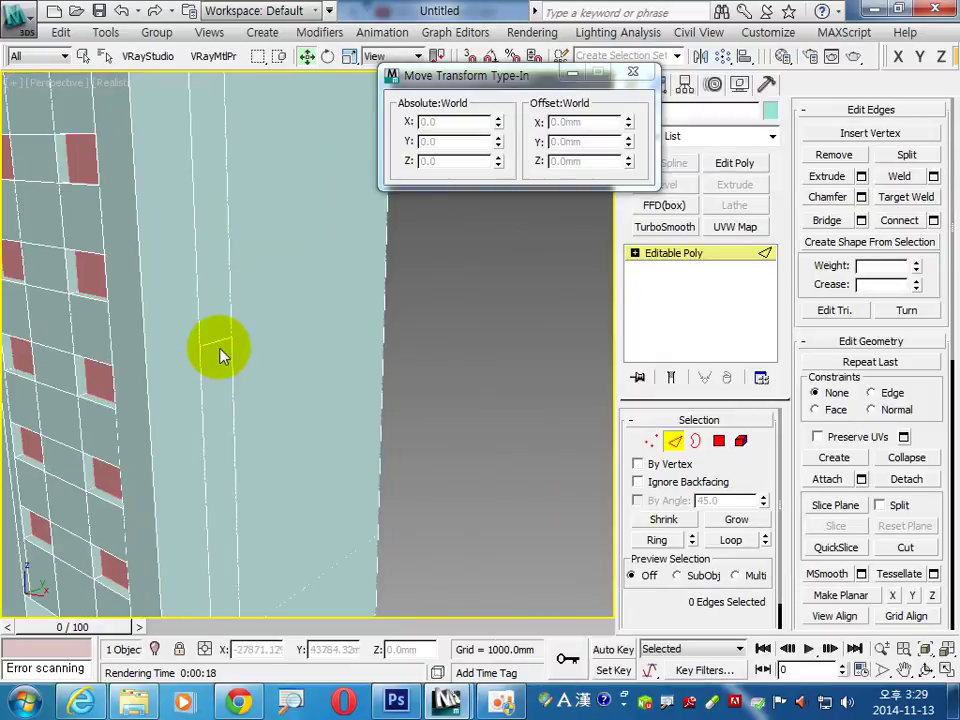
left_click(222, 345)
left_click_drag(476, 162, 390, 161)
type("8000")
key("Return")
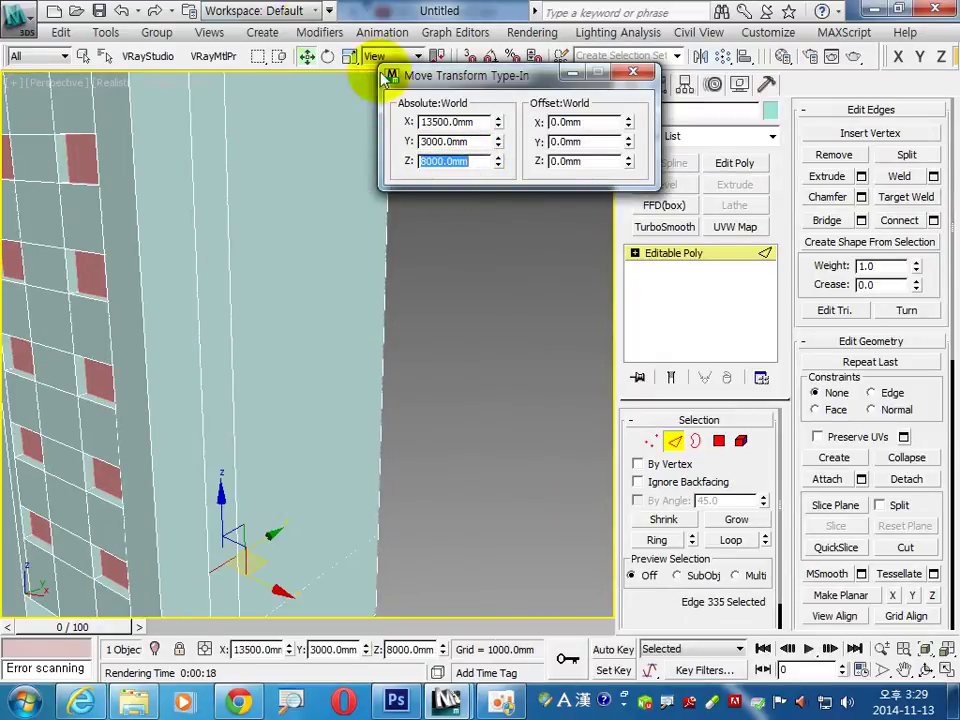
Step: Select the upper cross edge and begin entering Z 37000
scroll(305, 465, "up", 2)
left_click(268, 369)
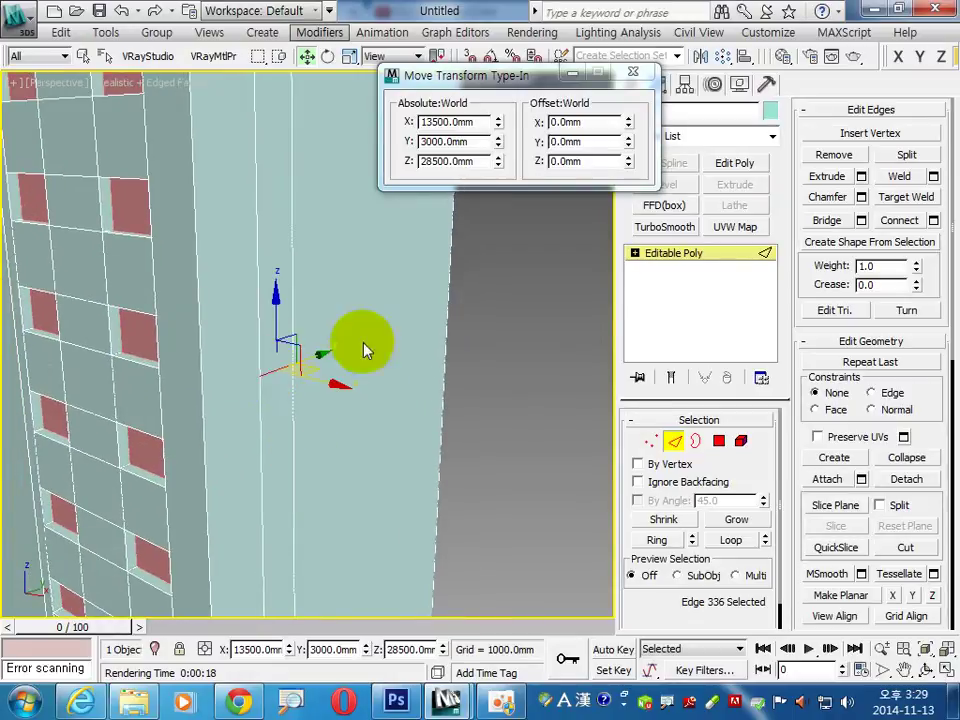
left_click_drag(470, 161, 322, 165)
type("37000")
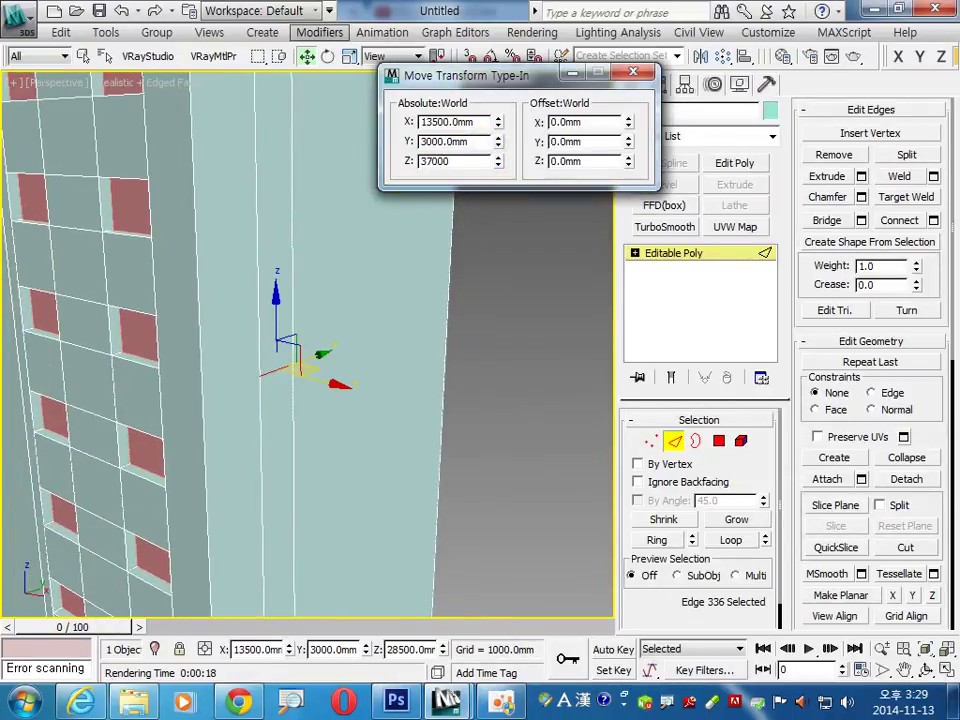
Step: Zoom and orbit out to the whole tower, deselect, and switch to Polygon level
scroll(419, 409, "down", 5)
middle_click_drag(402, 398, 332, 374)
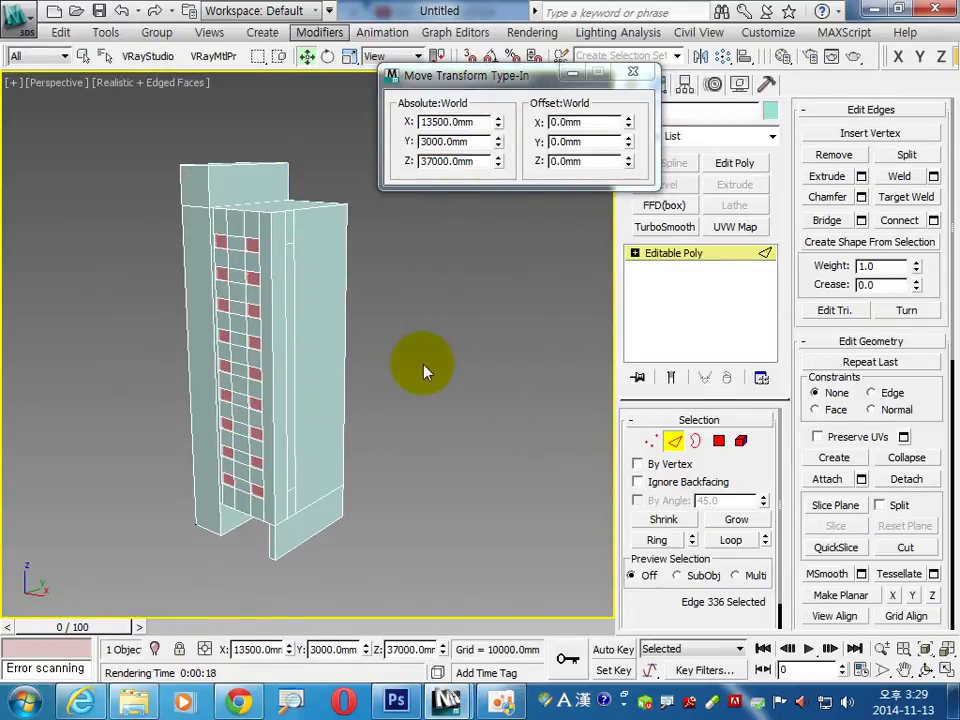
left_click(426, 370)
left_click(729, 440)
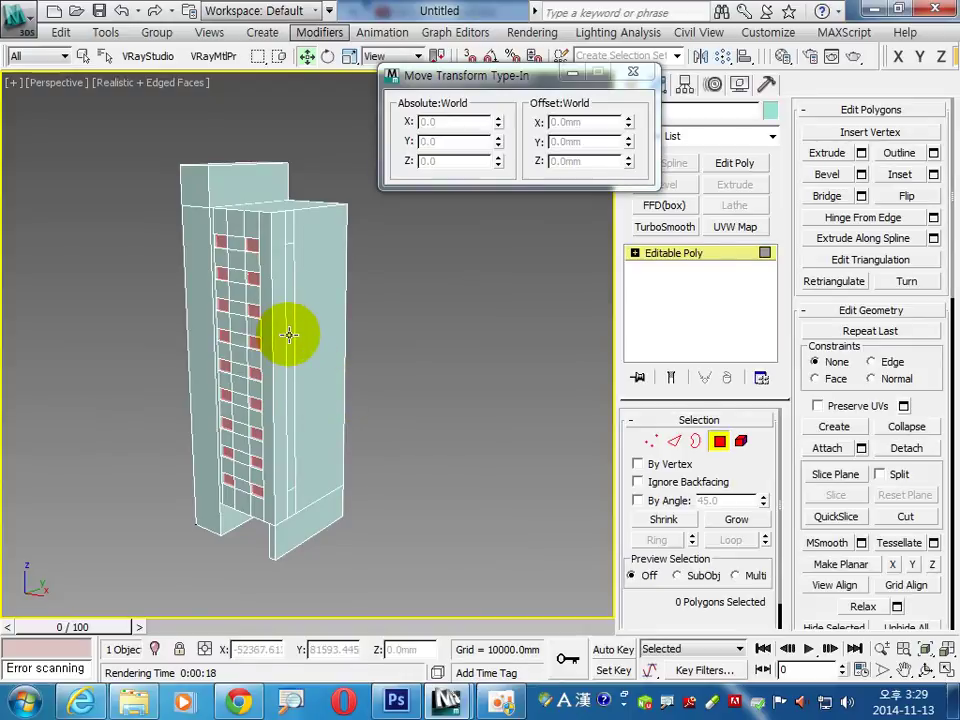
Step: Extrude the tall strip polygon to recess it 400 mm into the facade
left_click(289, 332)
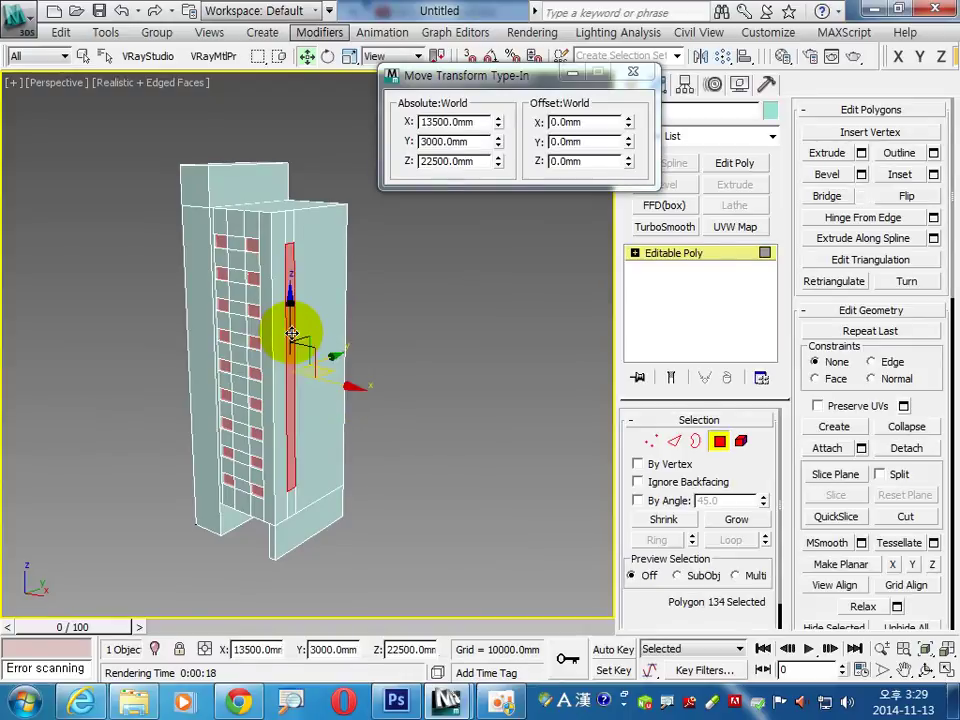
left_click(861, 152)
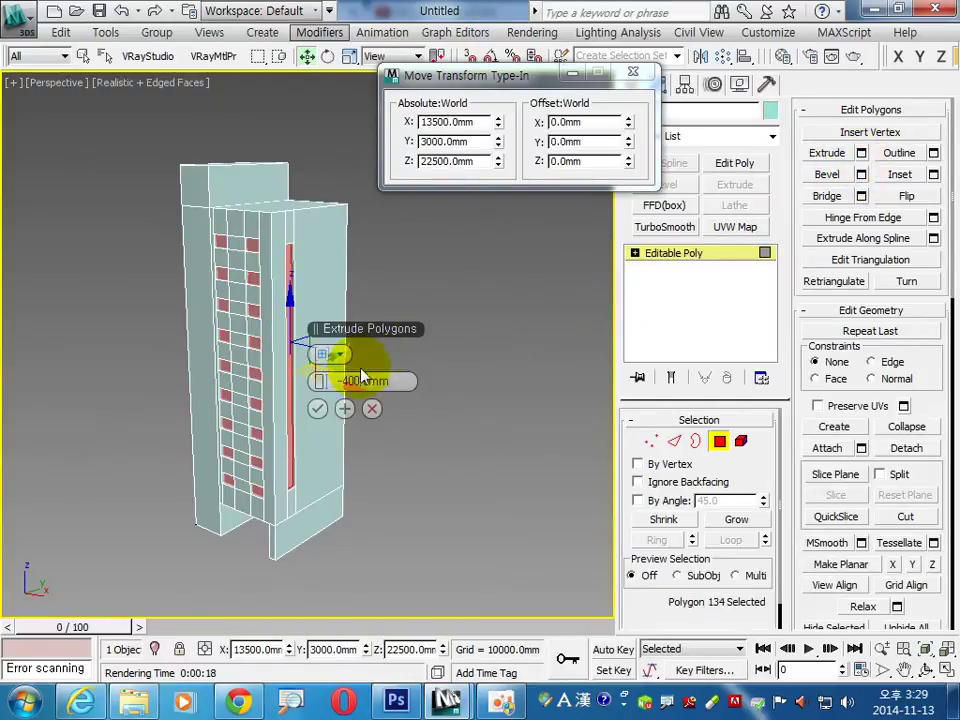
left_click(317, 408)
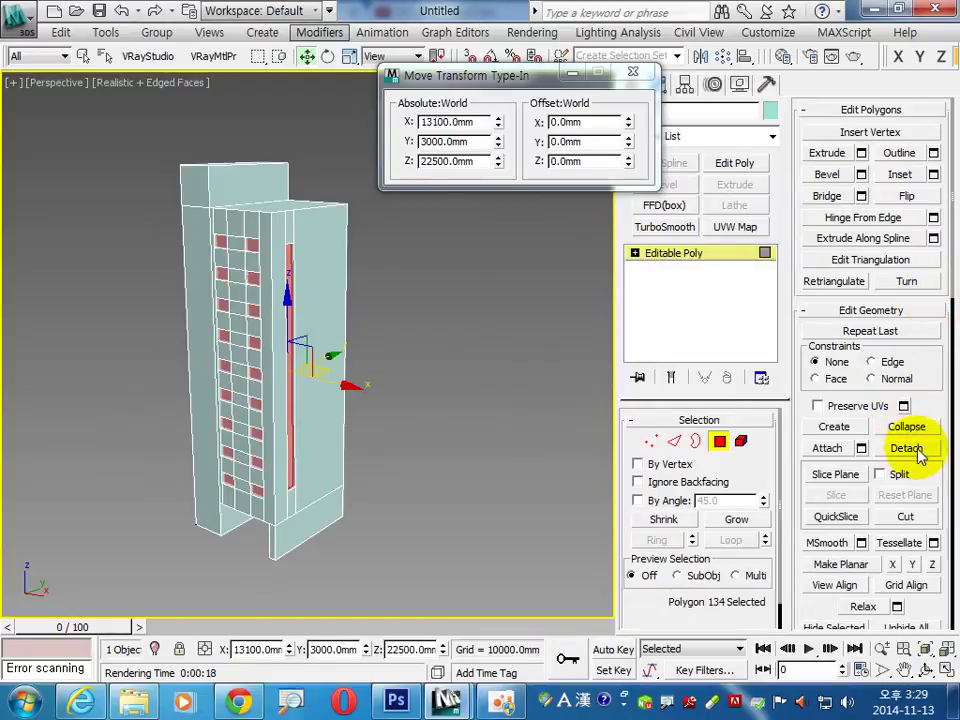
Step: Detach the strip polygon as a new object named 'g'
left_click(906, 447)
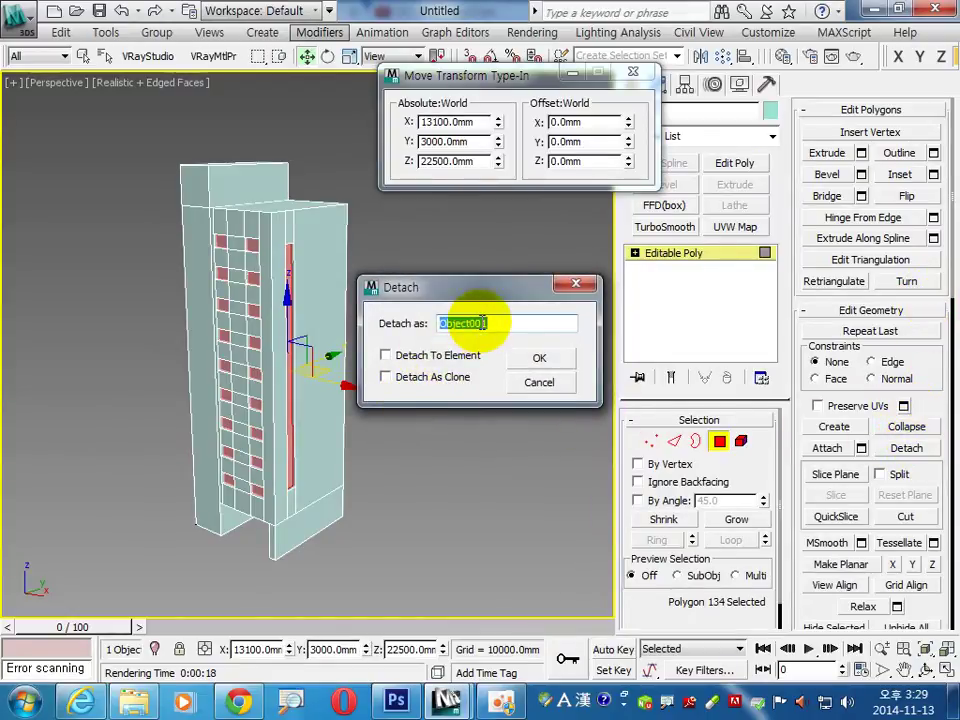
type("g-02")
key("Return")
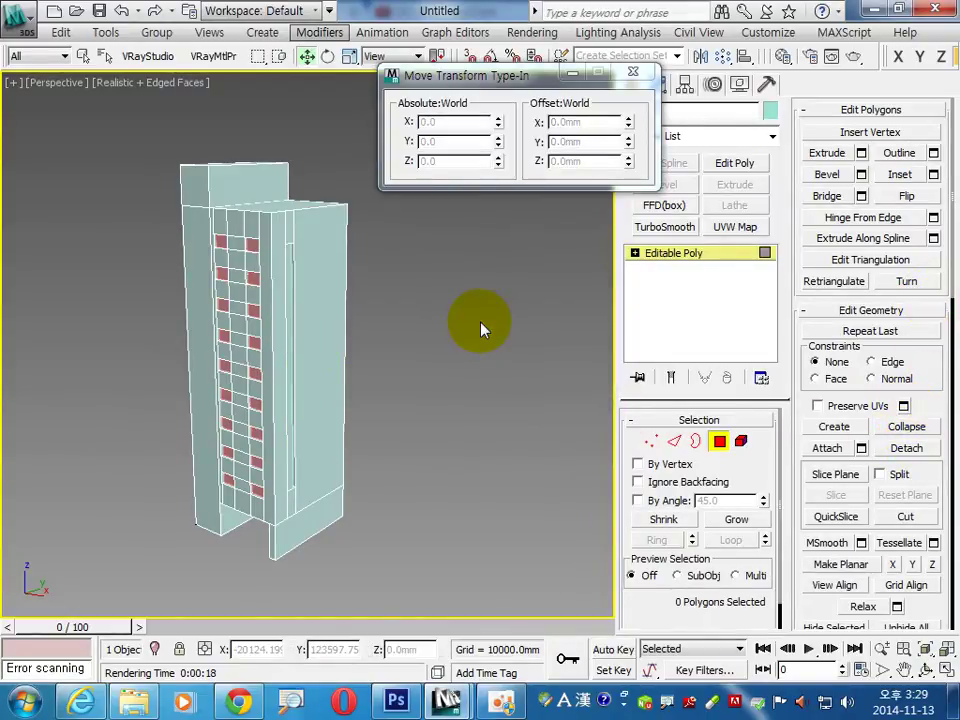
left_click(768, 111)
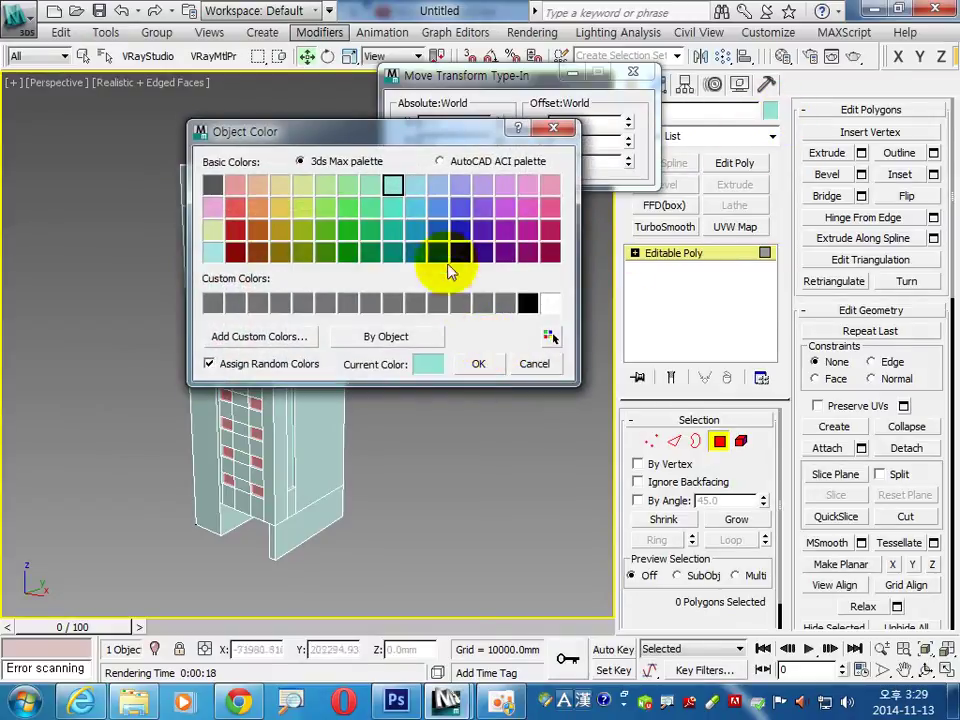
Step: Change the tower's object colour to green
left_click(347, 208)
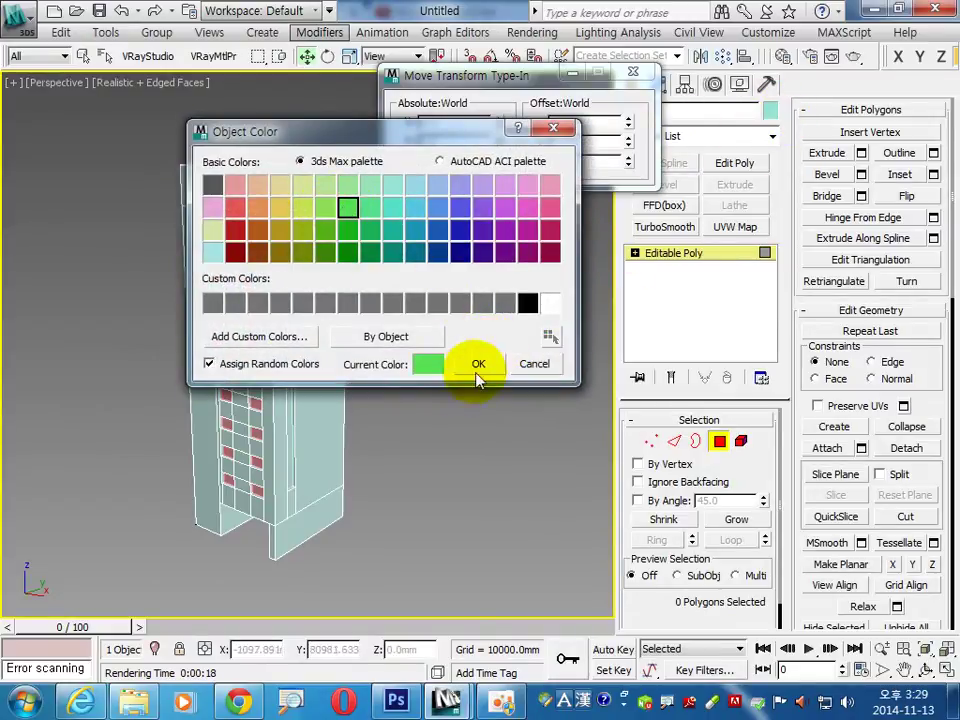
left_click(478, 364)
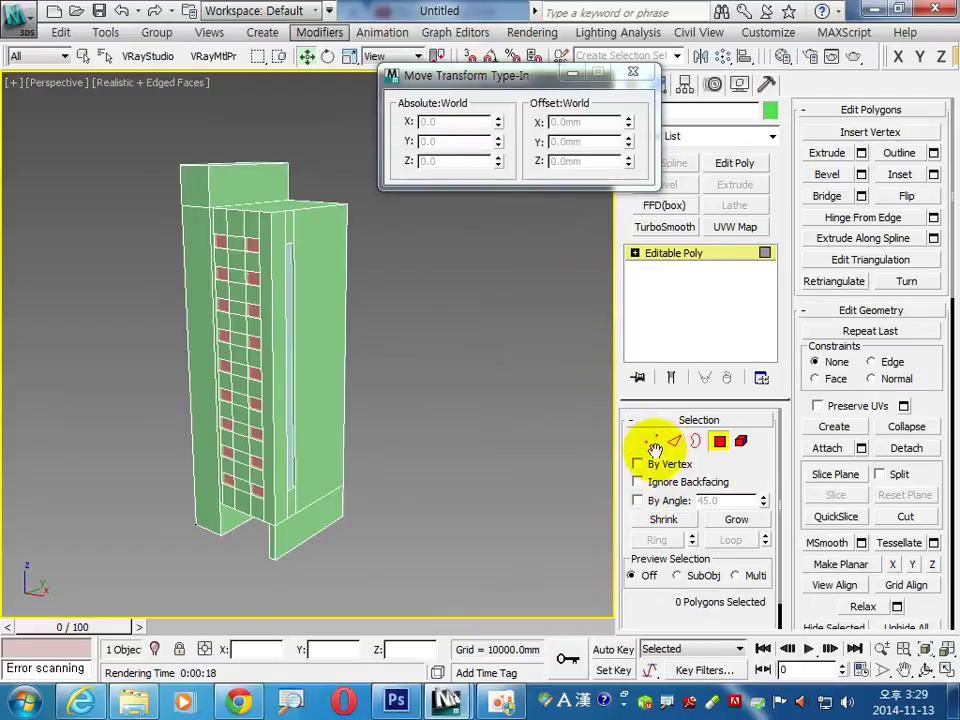
left_click(674, 442)
Step: Connect the left block's horizontal edges with one new vertical edge
mouse_move(259, 383)
middle_mouse_down("alt")
mouse_move(311, 386)
mouse_move(246, 229)
middle_mouse_up("alt")
left_click(215, 166)
left_click(218, 548, "ctrl")
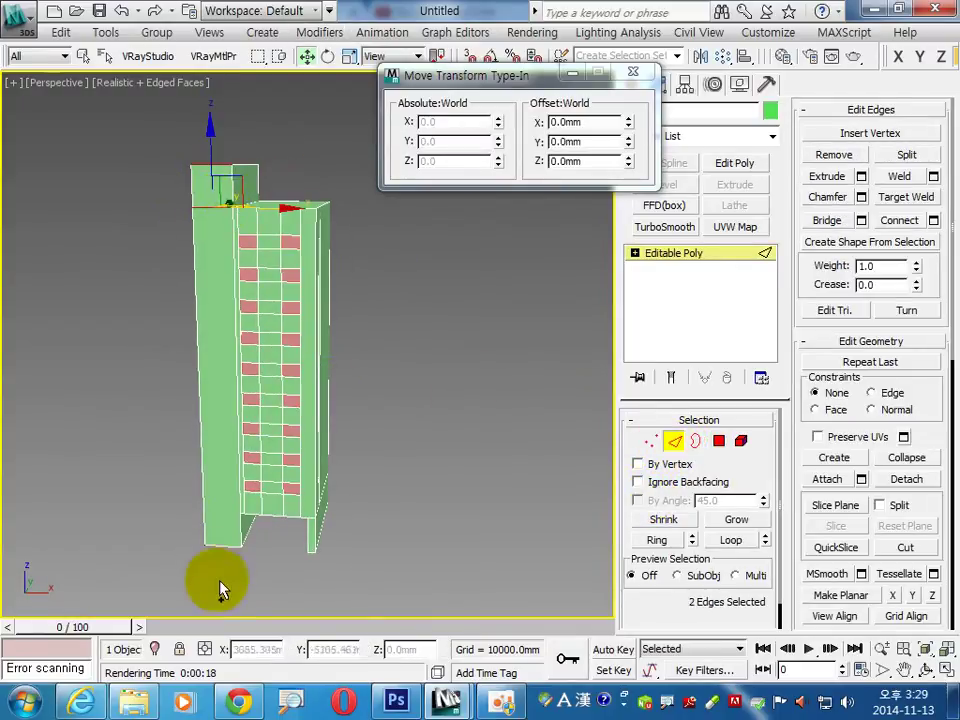
left_click(214, 546, "ctrl")
middle_click_drag(300, 443, 354, 417, "alt")
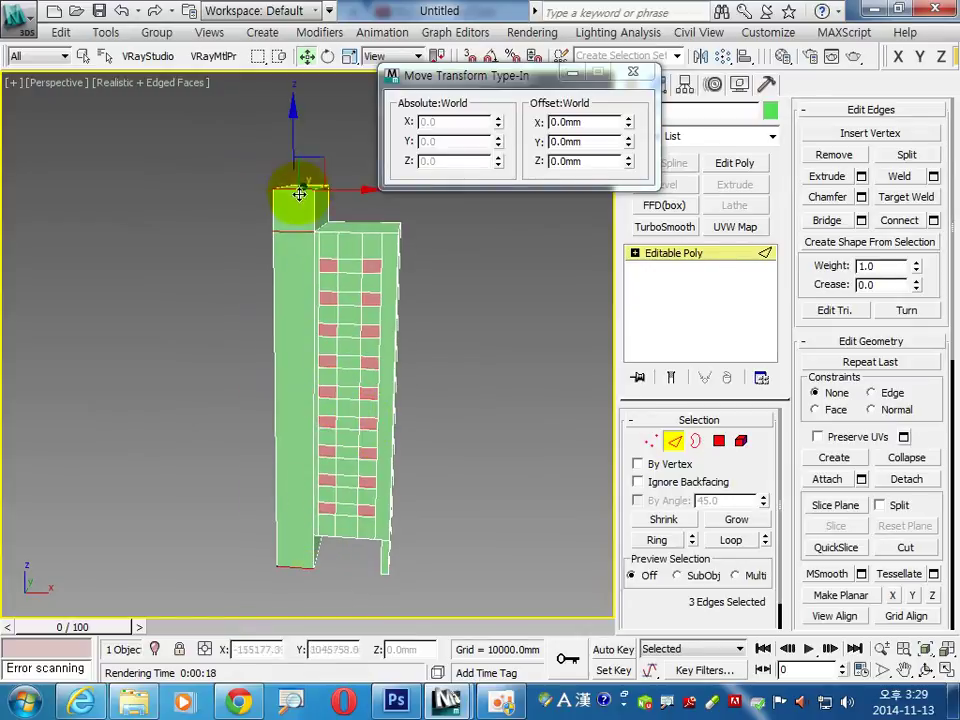
middle_click_drag(364, 471, 355, 443, "alt")
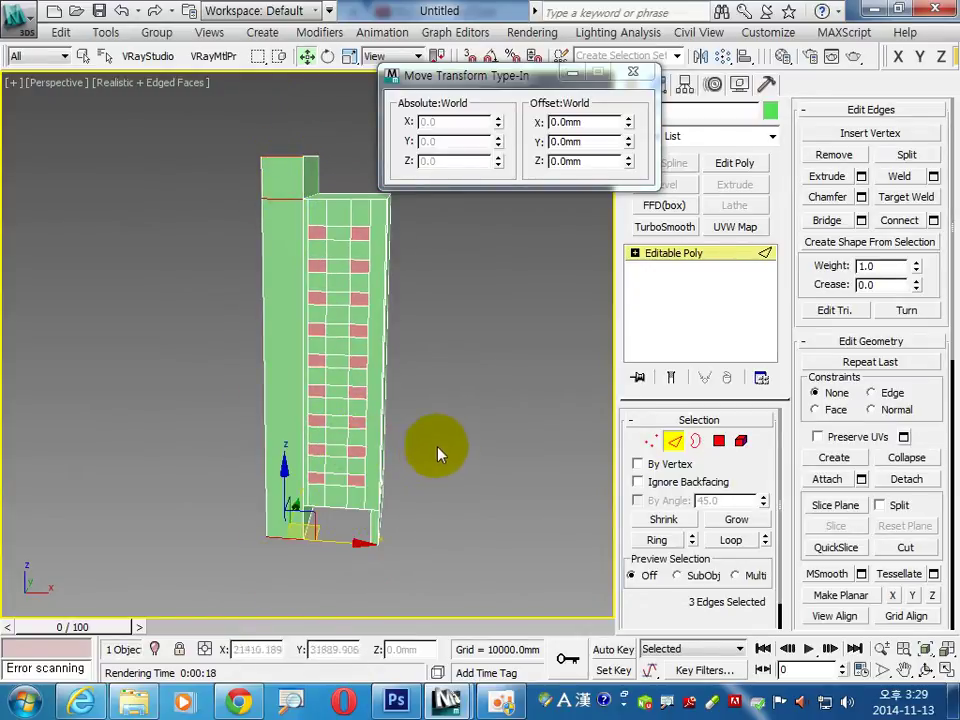
left_click(933, 220)
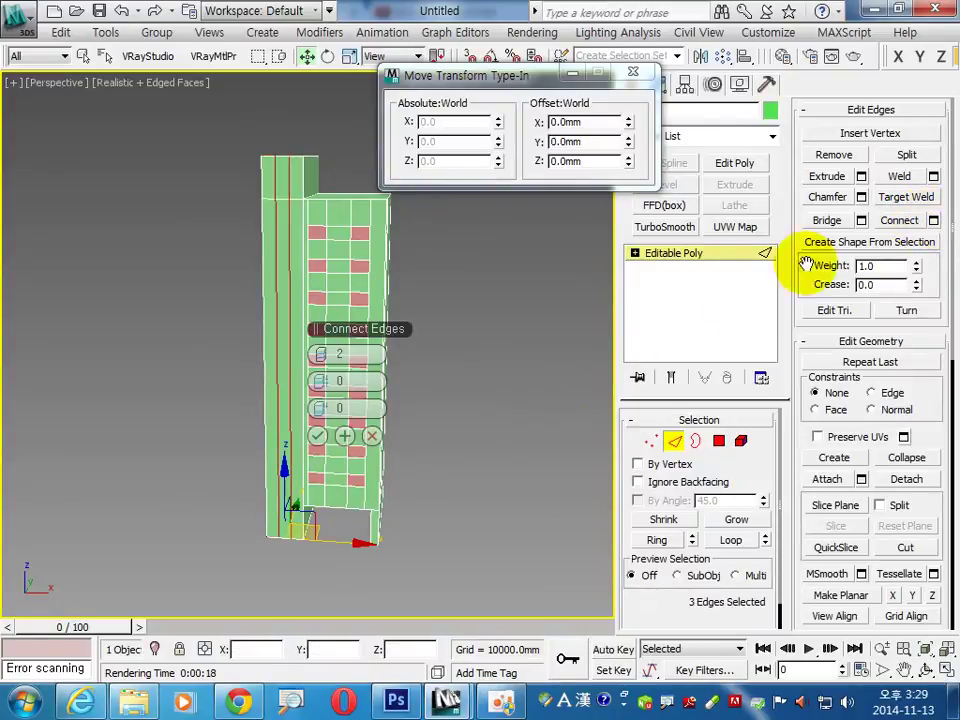
left_click_drag(386, 364, 377, 358)
type("1")
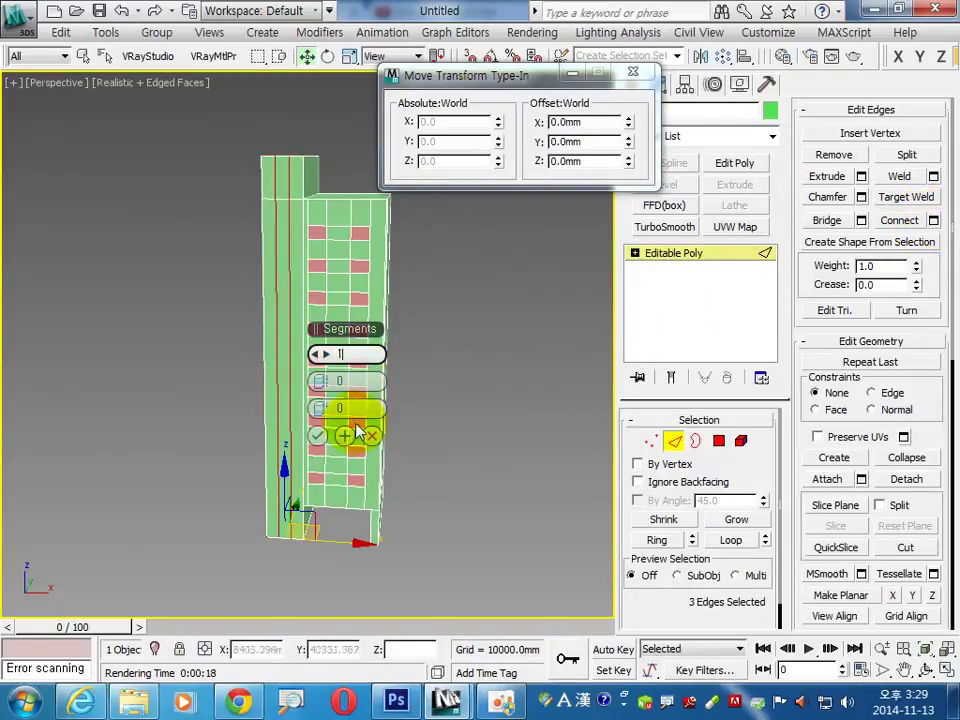
left_click(317, 435)
Step: Move the new vertical edge to X 3300 mm
mouse_move(467, 122)
left_mouse_down()
mouse_move(440, 122)
mouse_move(411, 152)
left_mouse_up()
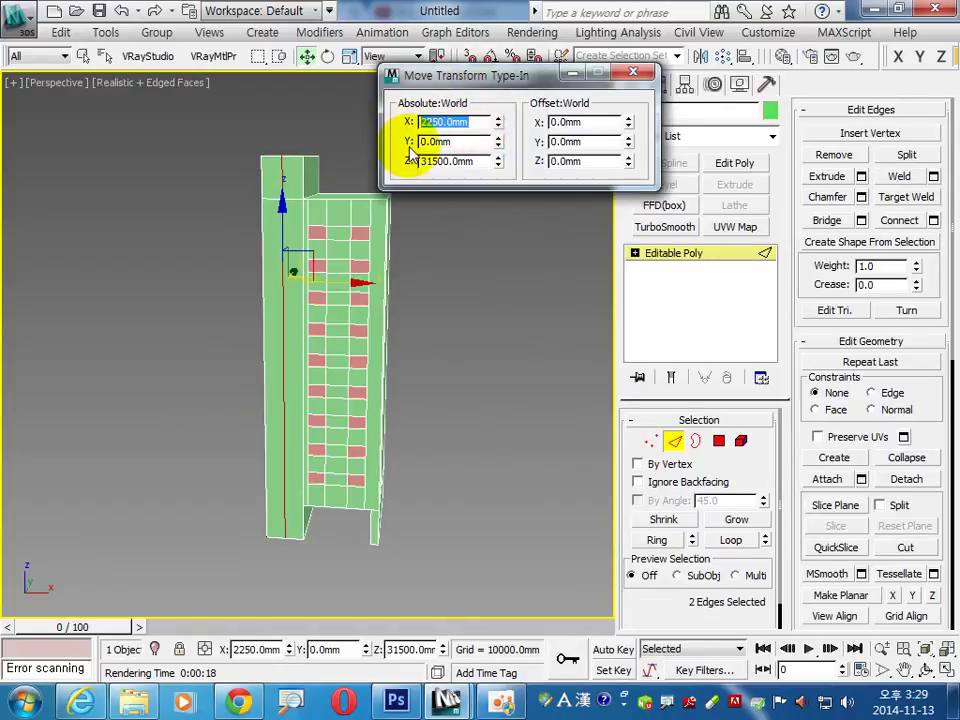
type("3300")
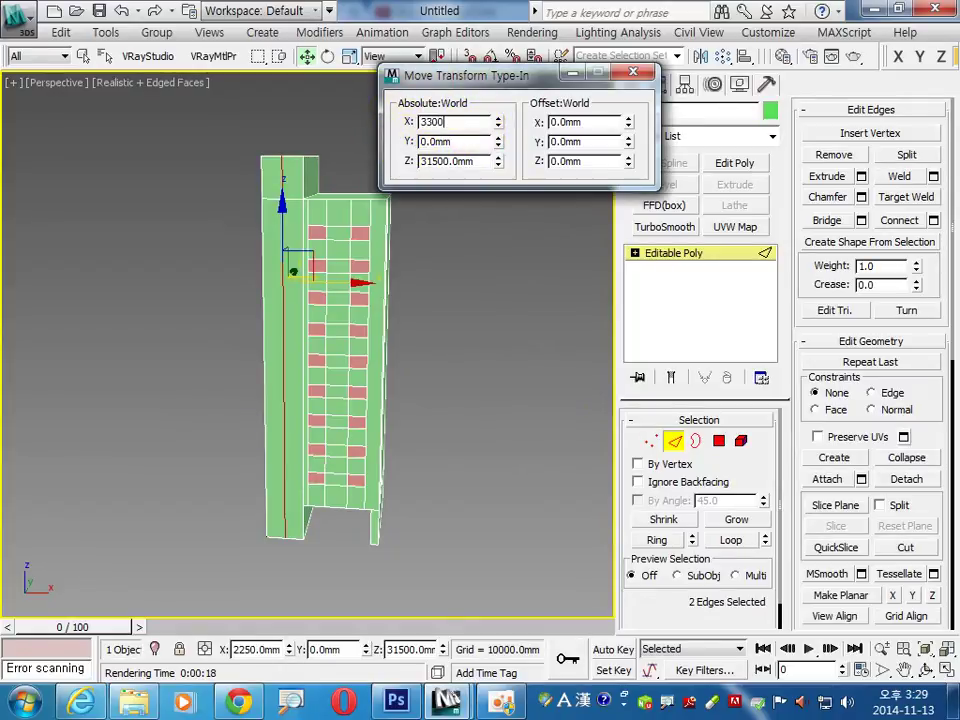
key("Return")
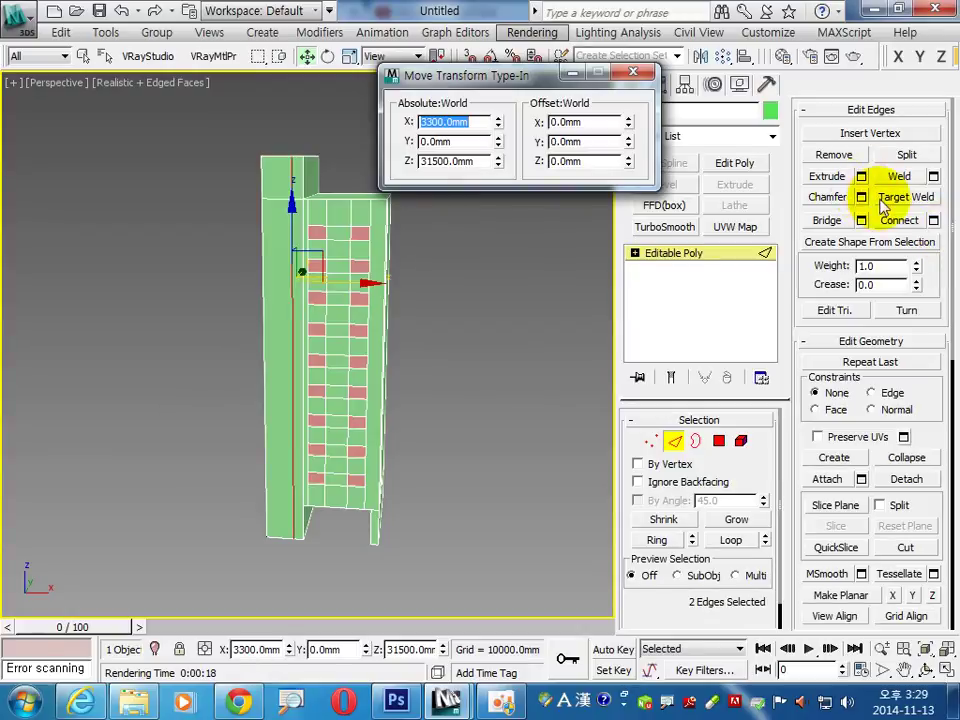
Step: Chamfer the vertical edge 300 mm into a narrow strip
left_click(861, 198)
type("300")
key("Return")
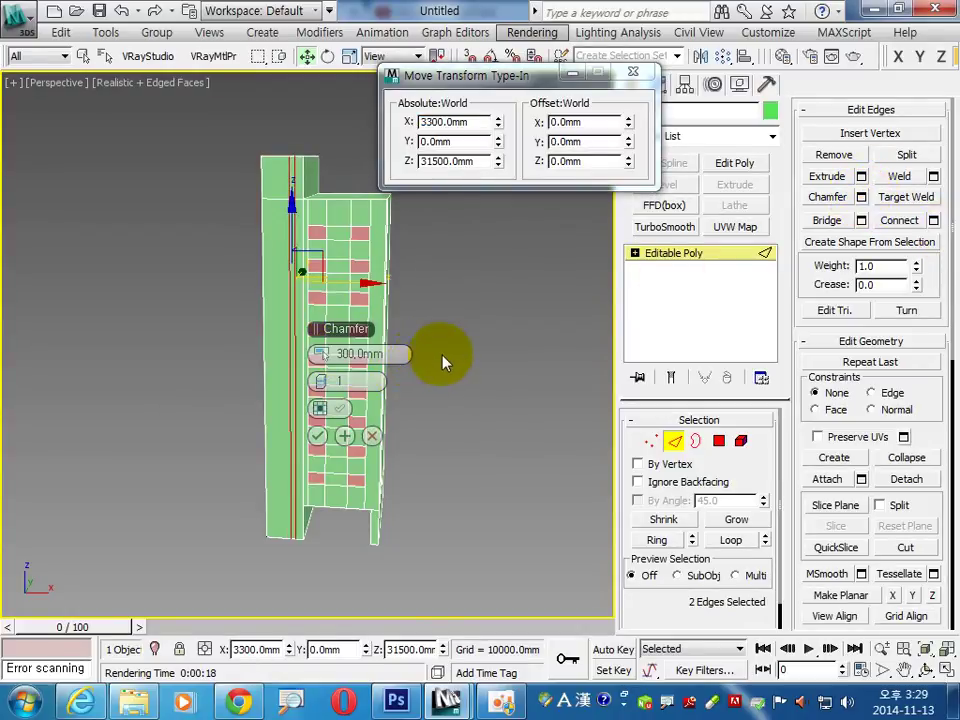
left_click(317, 436)
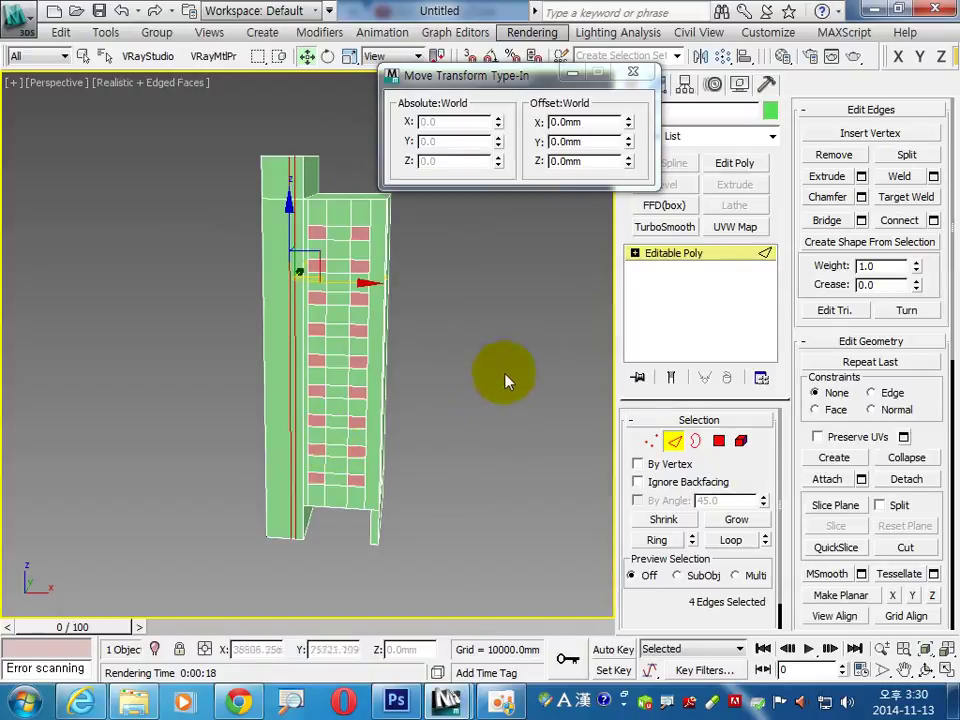
left_click(933, 220)
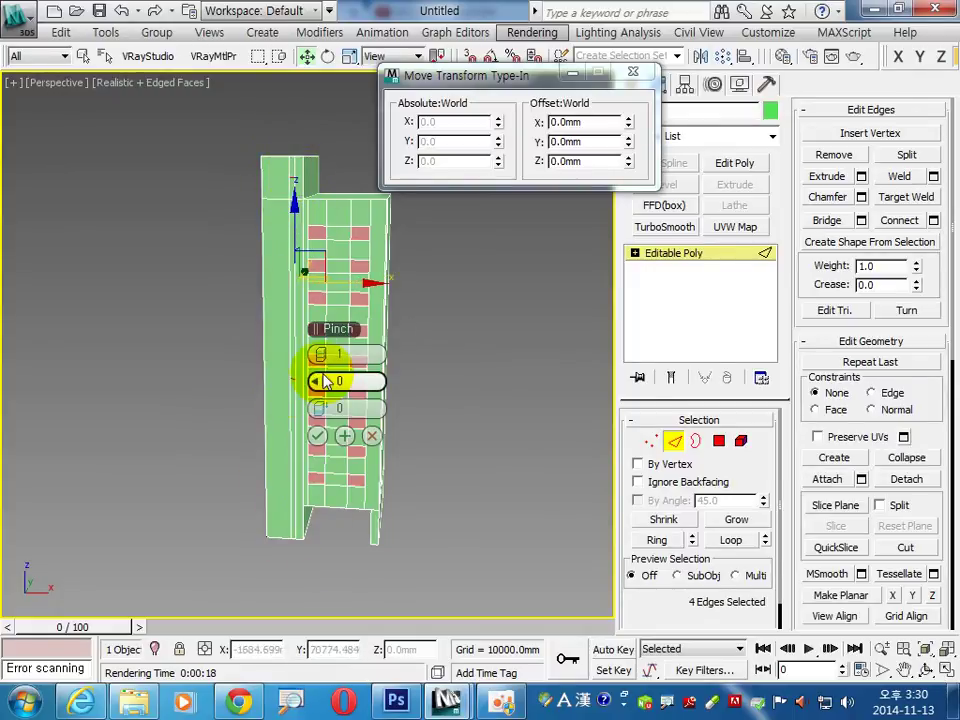
Step: Add a cross edge over the 300 mm strip and set its Z to 1500 mm
left_click(317, 436)
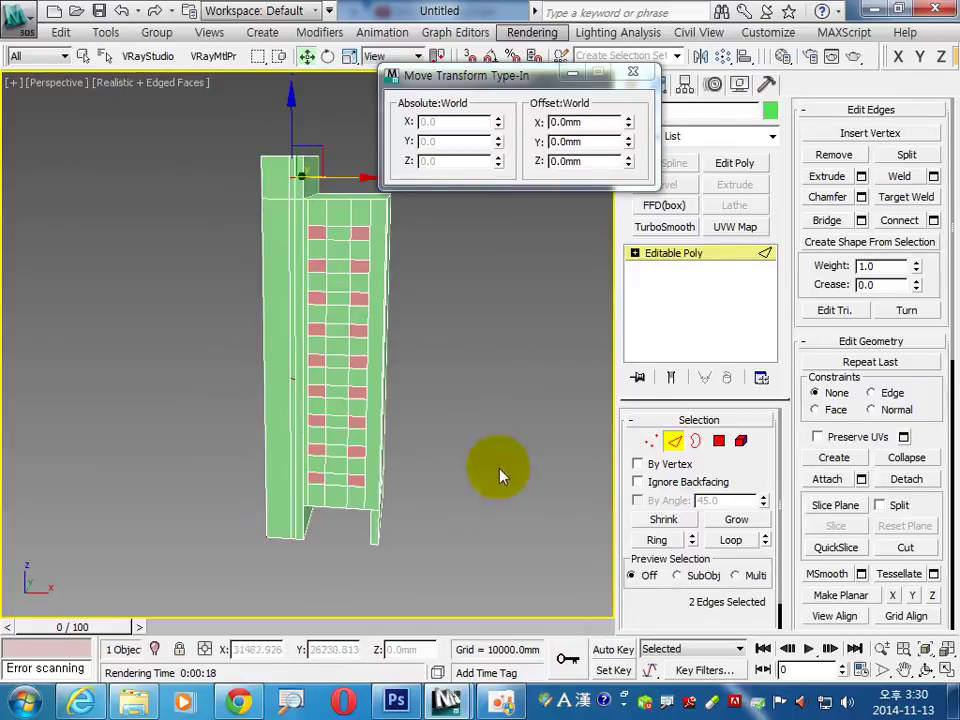
left_click(459, 423)
scroll(321, 407, "up", 3)
scroll(336, 321, "up", 3)
scroll(268, 390, "up", 1)
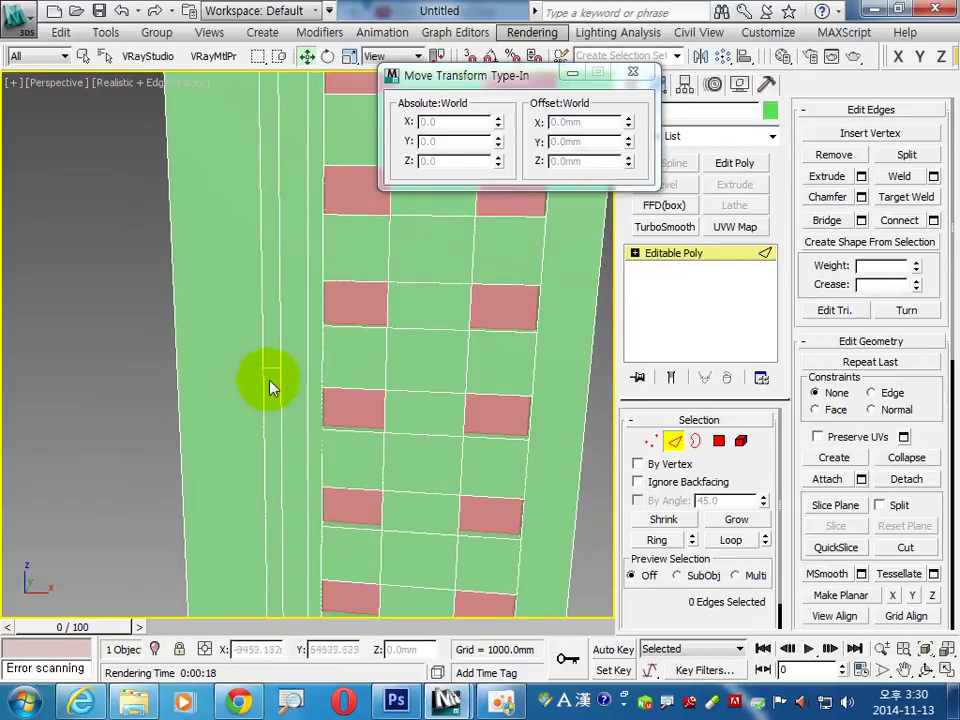
left_click(272, 369)
double_click(474, 161)
type("1500.0mm")
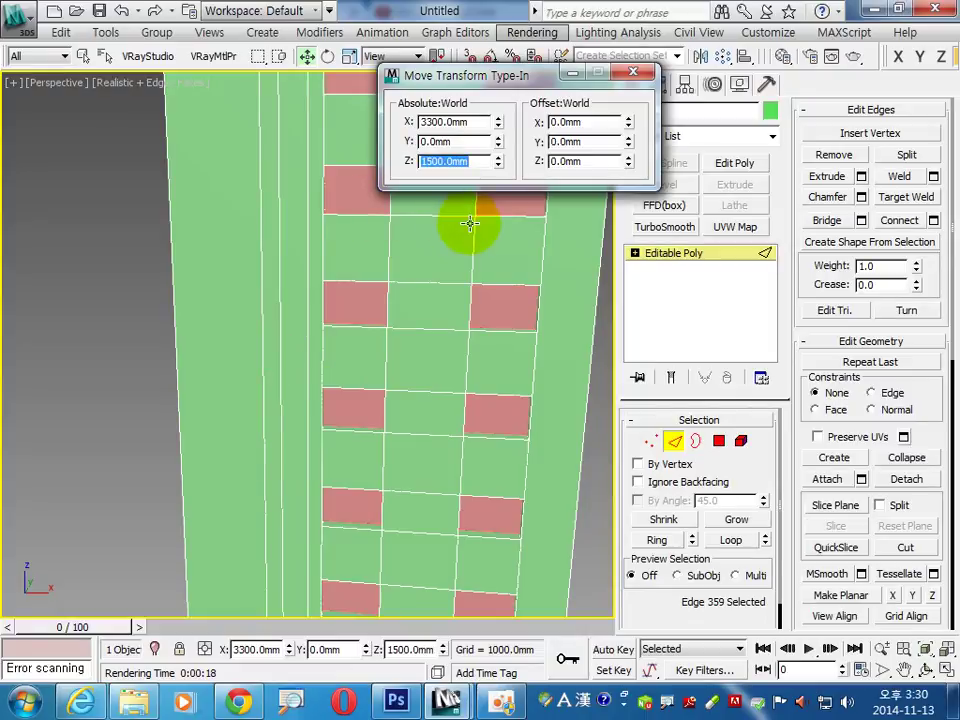
Step: Switch to Polygon sub-object level and adjust the zoom
scroll(436, 372, "down", 5)
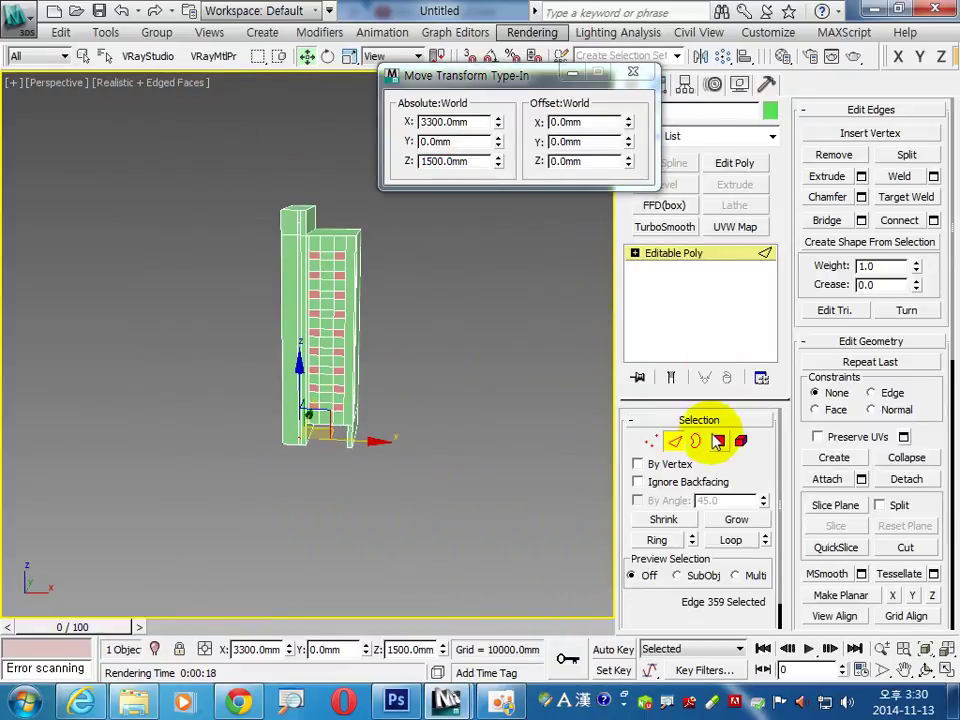
left_click(719, 440)
scroll(336, 349, "up", 2)
scroll(282, 341, "up", 5)
scroll(282, 341, "down", 1)
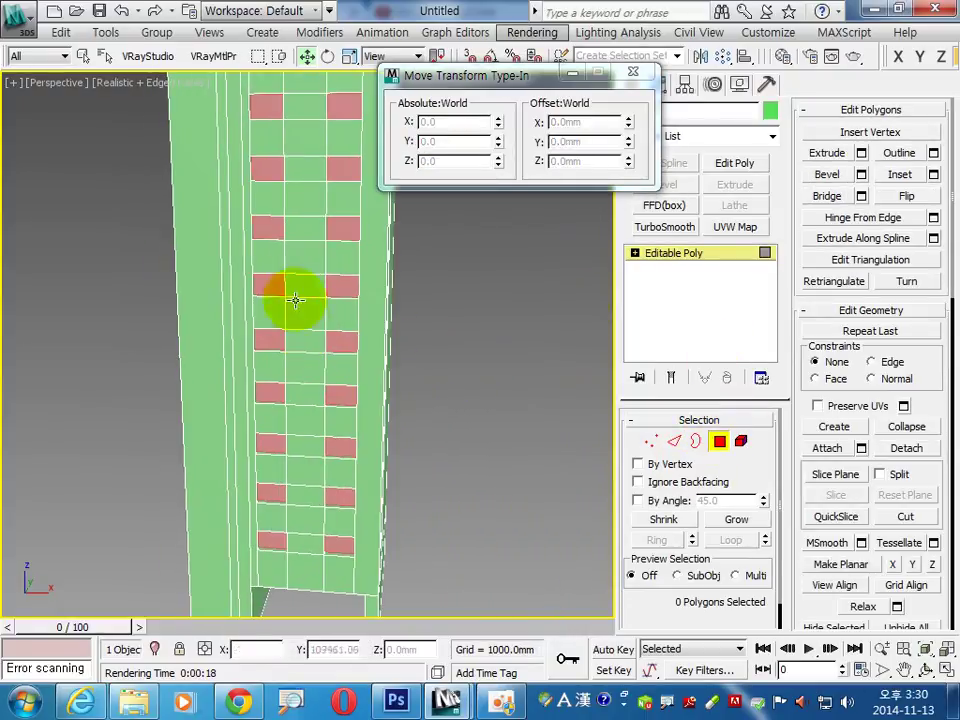
Step: Select the strip's two polygons and extrude them to recess 400 mm
scroll(300, 285, "up", 1)
left_click(234, 137)
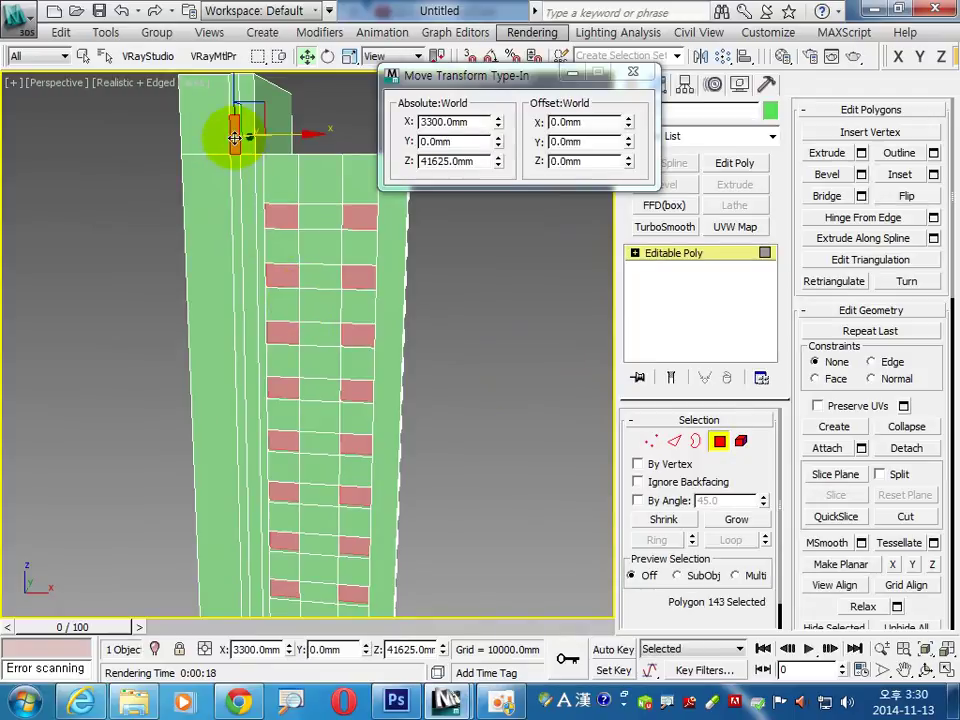
left_click(233, 193, "ctrl")
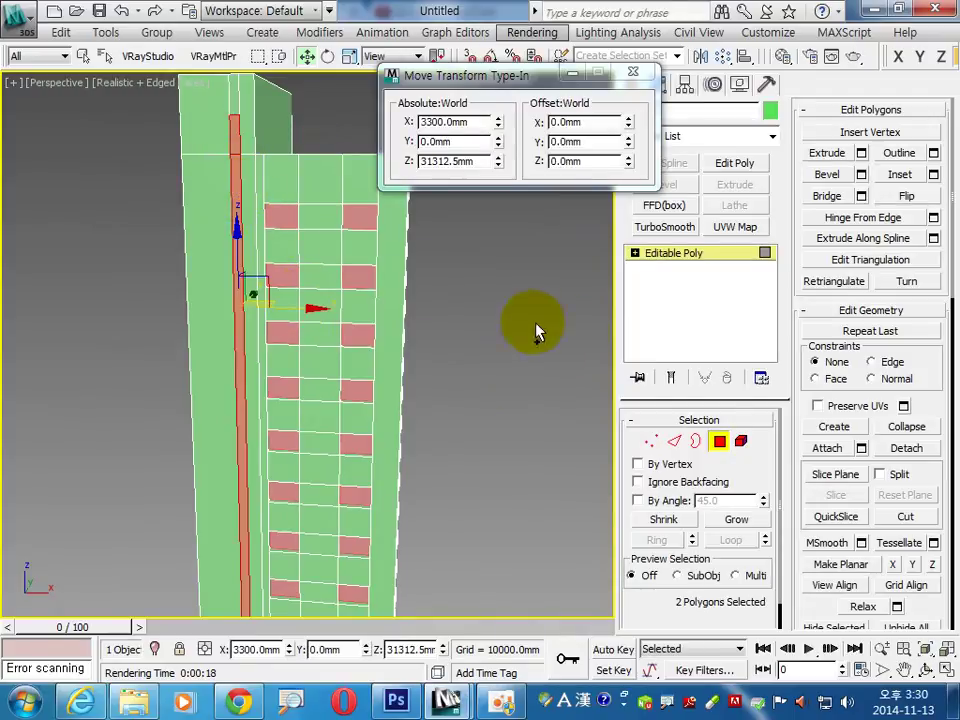
left_click(861, 152)
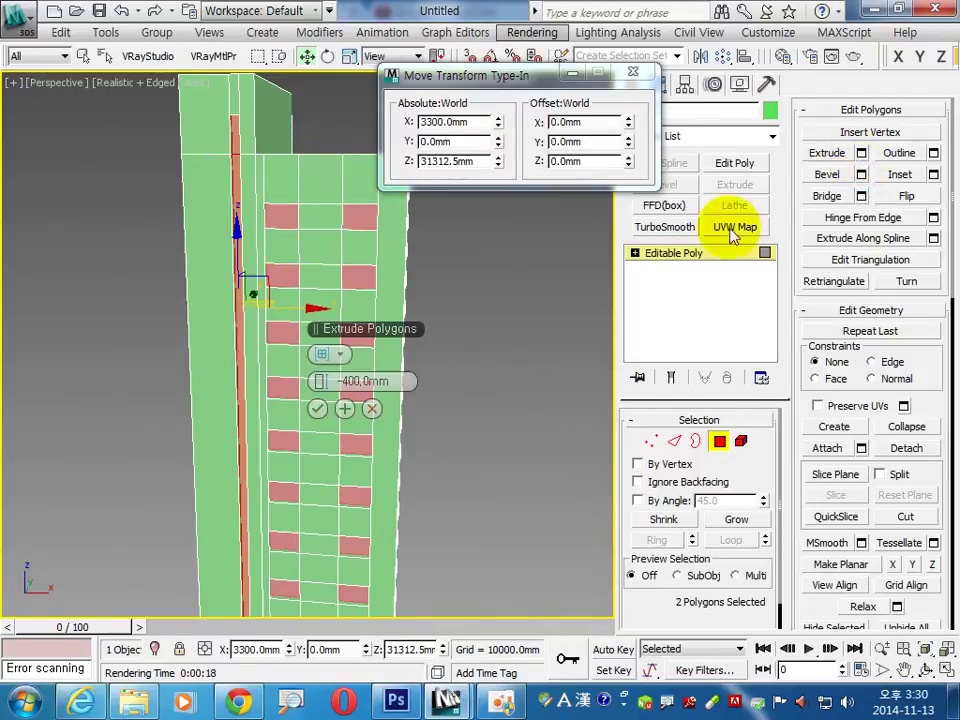
left_click(317, 408)
Step: Detach the recessed strip polygons as a new object named 'g-'
left_click(906, 448)
type("g-03")
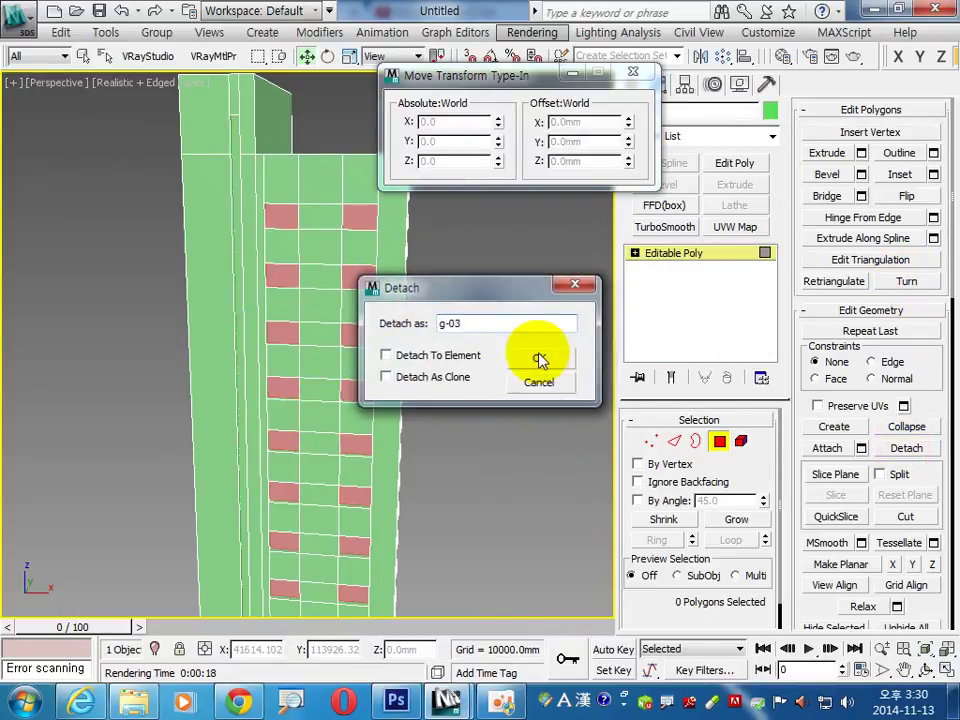
left_click(538, 358)
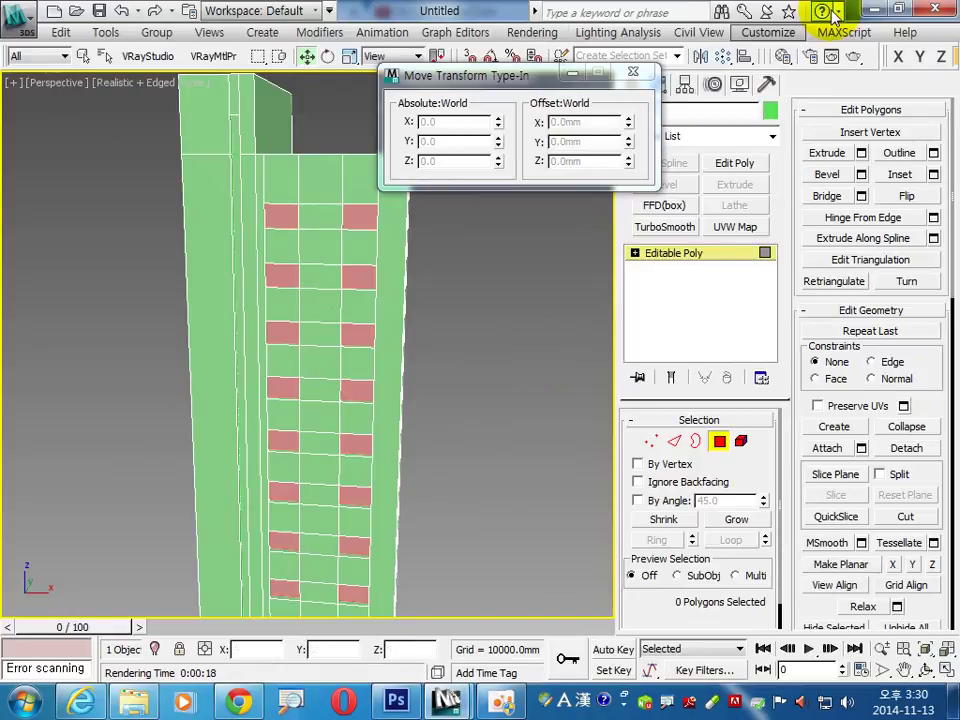
Step: Exit Polygon mode, colour the tower light blue, and deselect it
left_click(731, 444)
left_click(770, 109)
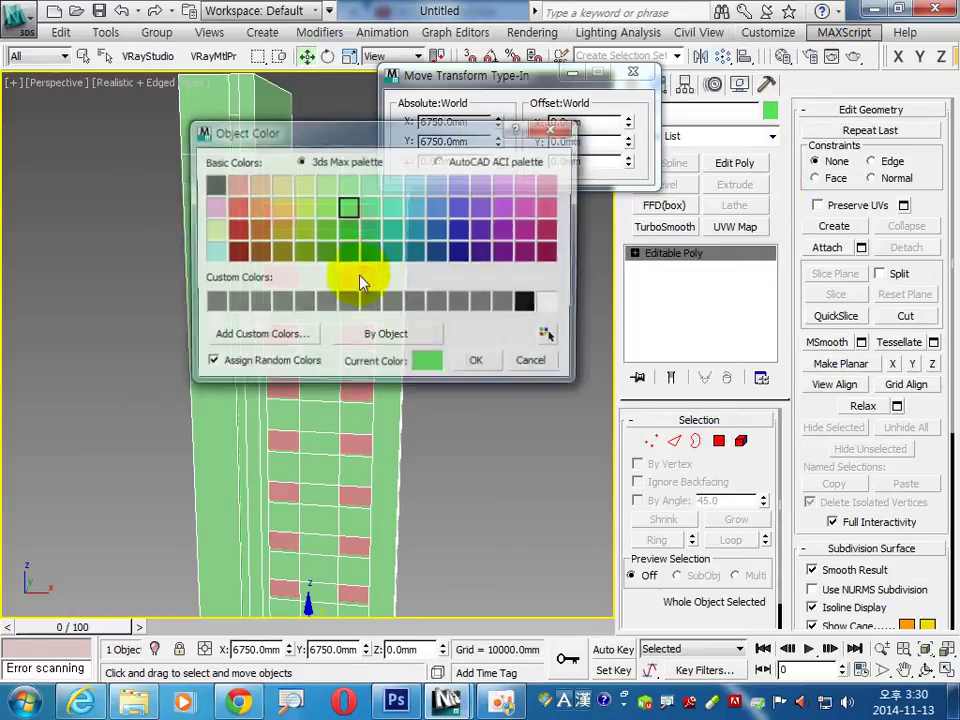
left_click(414, 208)
left_click(478, 364)
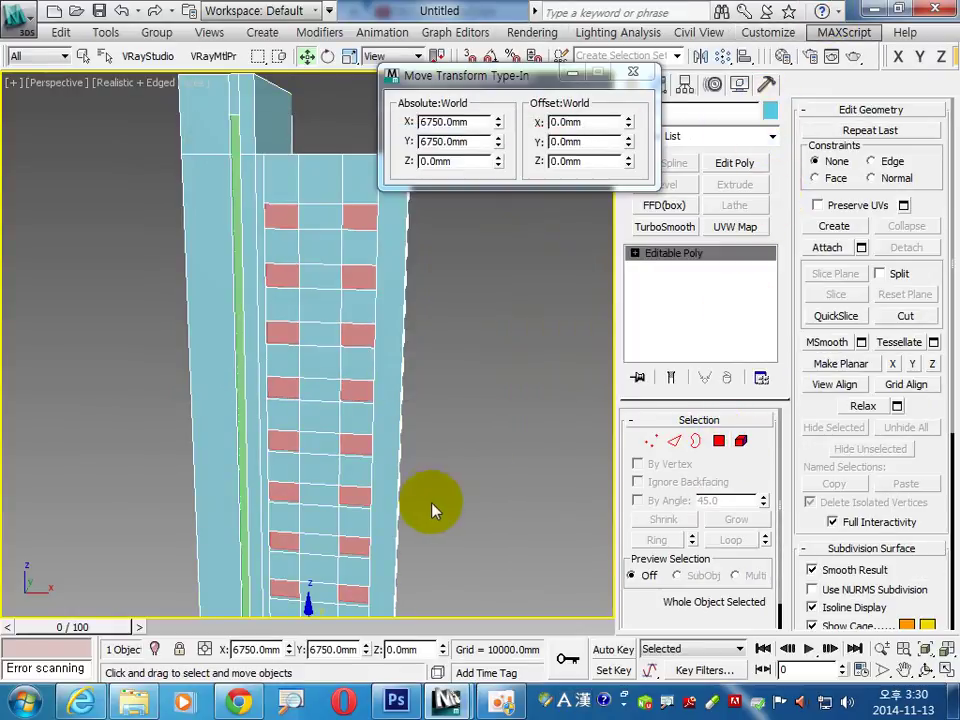
middle_click_drag(387, 477, 336, 450, "alt")
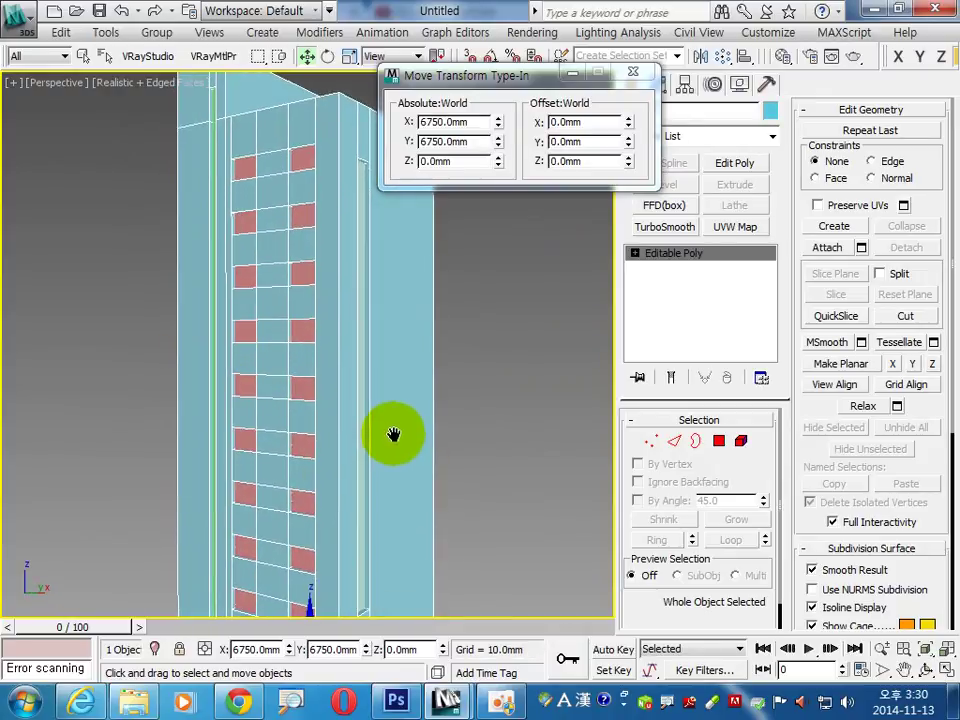
scroll(392, 445, "down", 5)
scroll(369, 433, "down", 1)
scroll(400, 425, "down", 1)
left_click(442, 410)
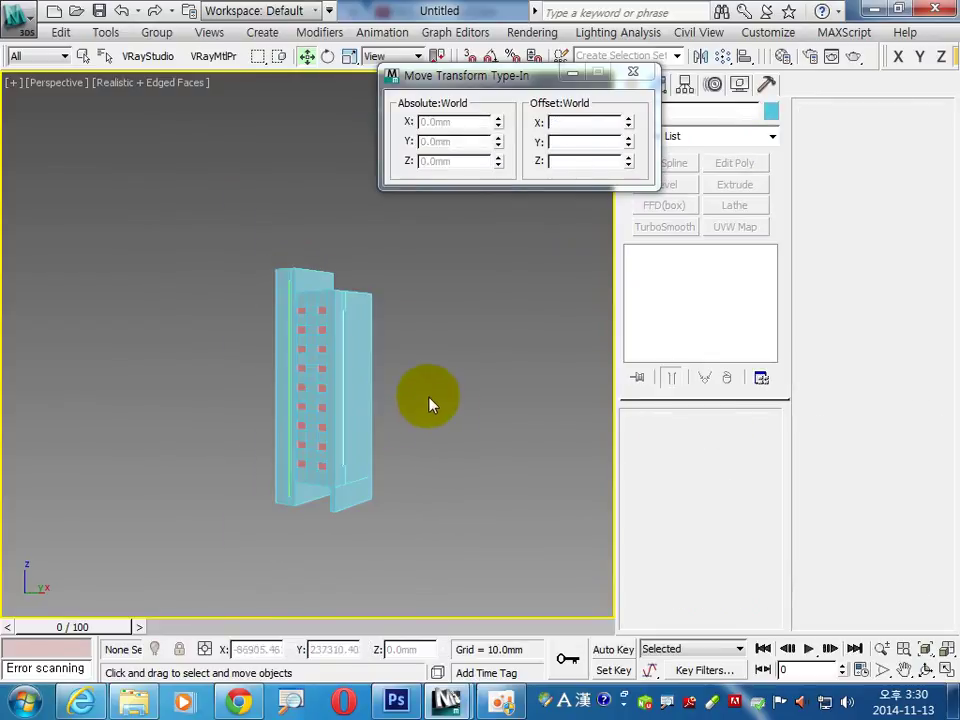